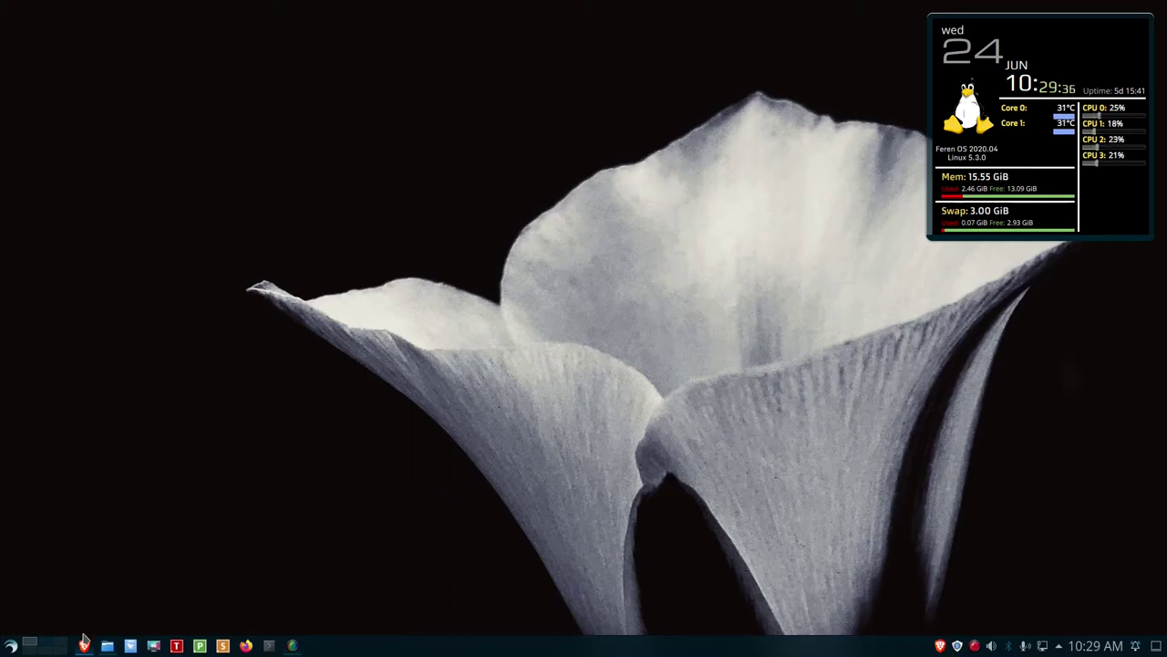
Restore the Brave window and scroll through the bookstackapp.com features, returning to the top
mouse_move(83, 647)
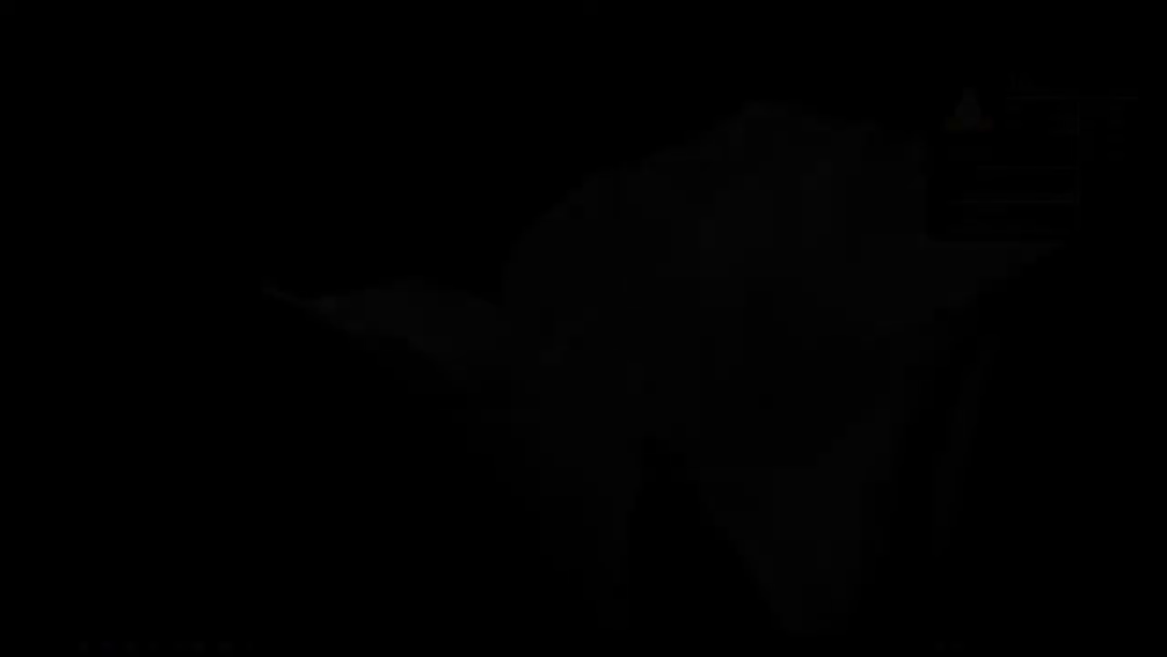
left_click(84, 645)
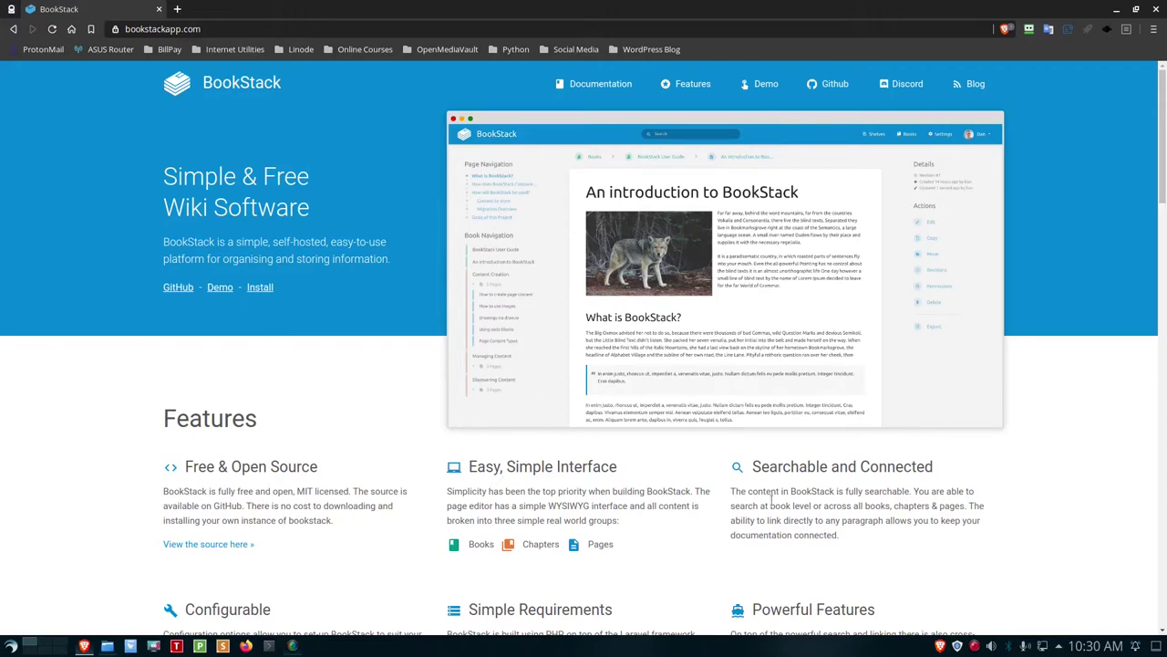
scroll(774, 506, "down", 1)
scroll(565, 548, "down", 1)
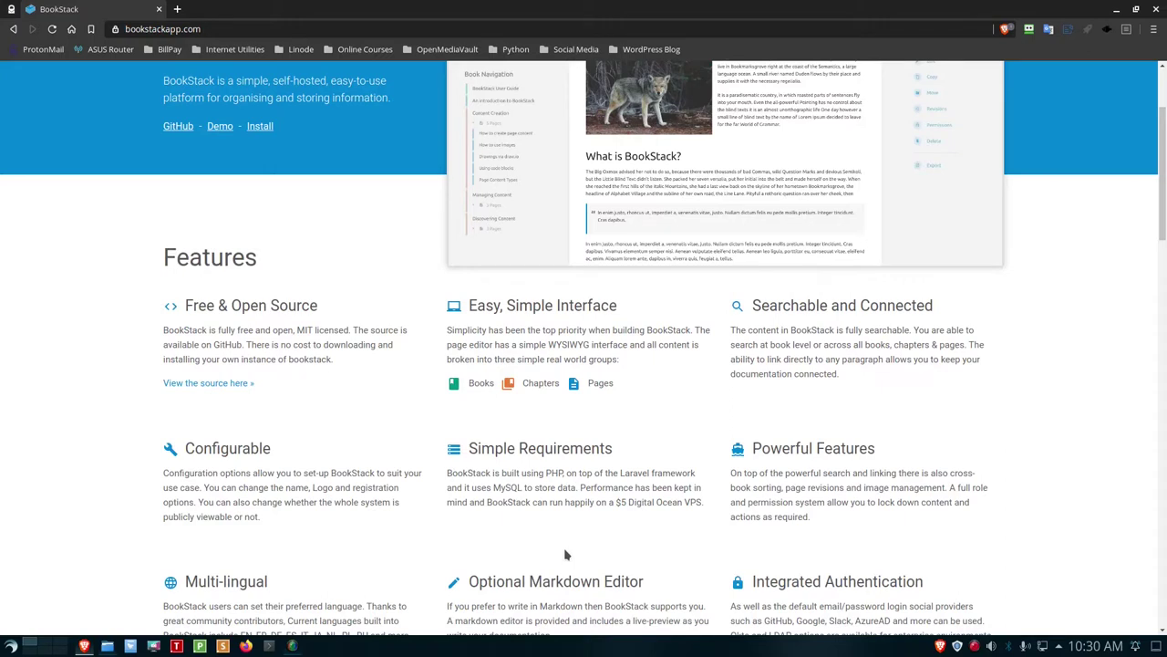
scroll(795, 502, "down", 1)
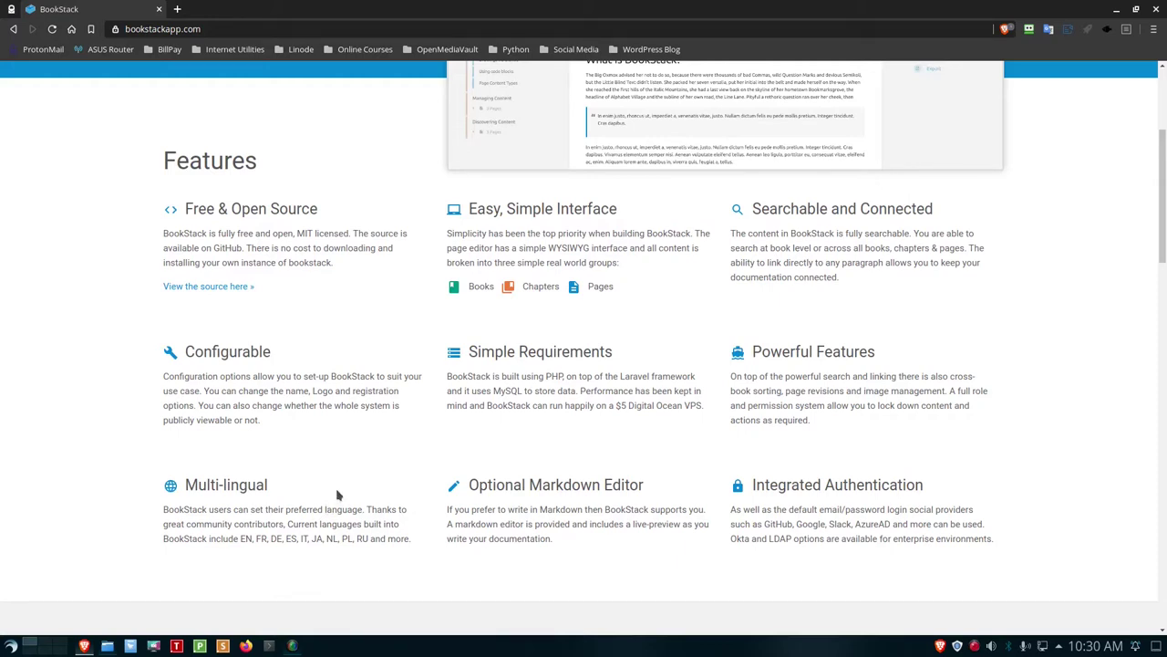
scroll(337, 495, "up", 3)
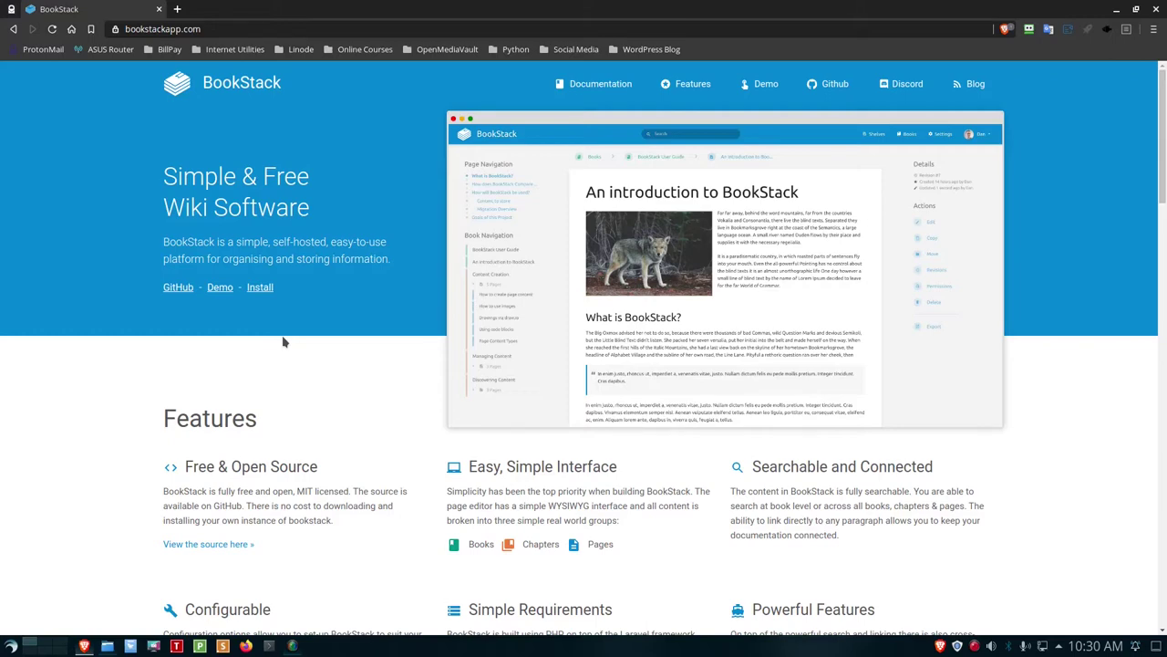
Log into openmediavault in a new tab with the saved RoboForm login, then open another blank tab
left_click(178, 9)
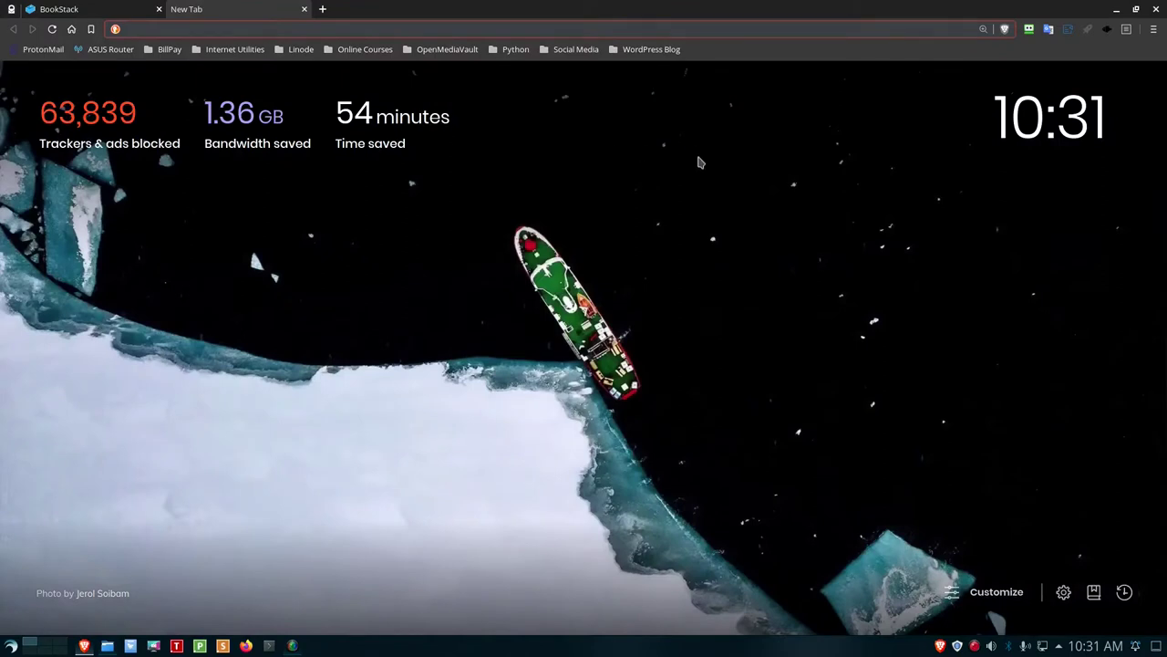
left_click(451, 50)
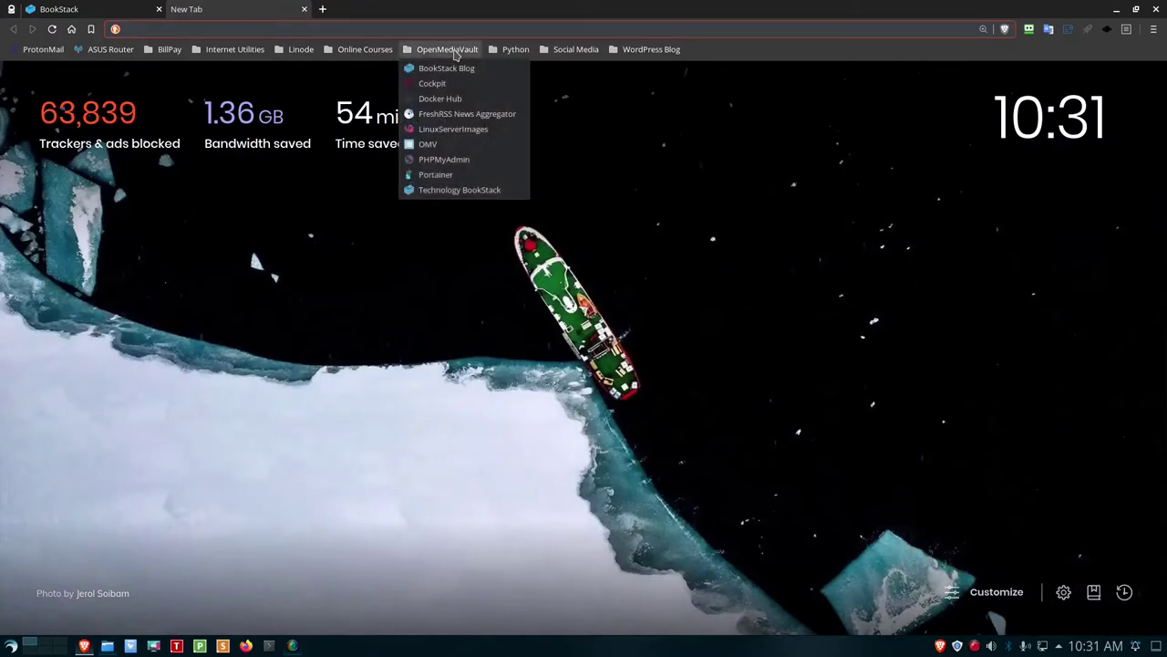
left_click(428, 144)
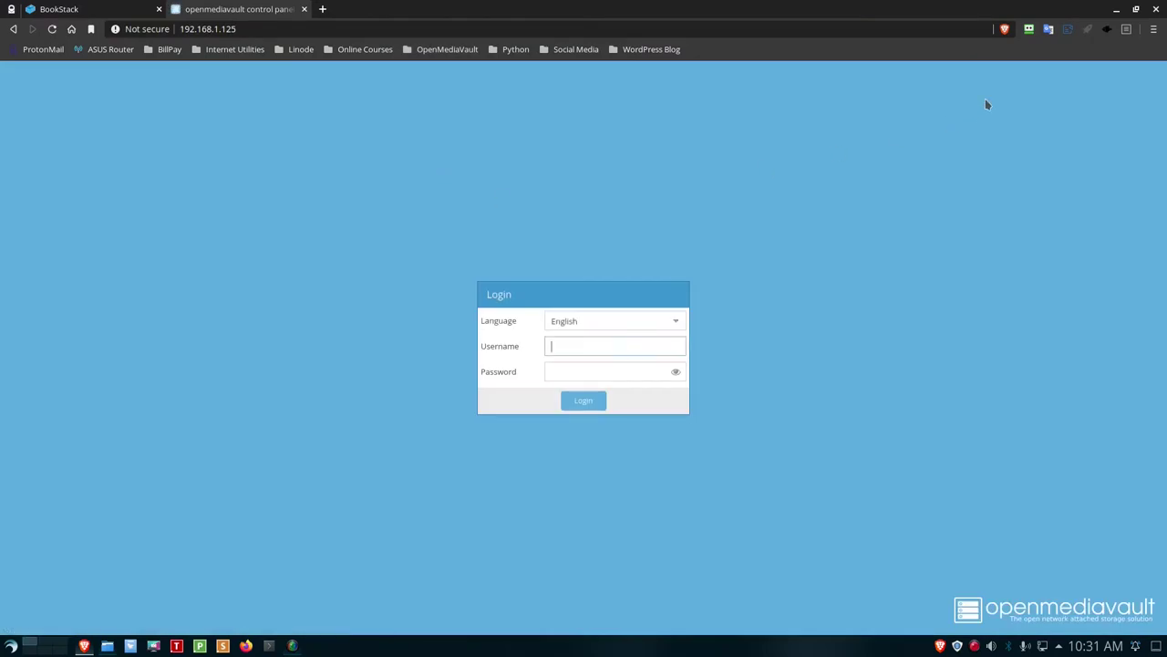
left_click(1029, 29)
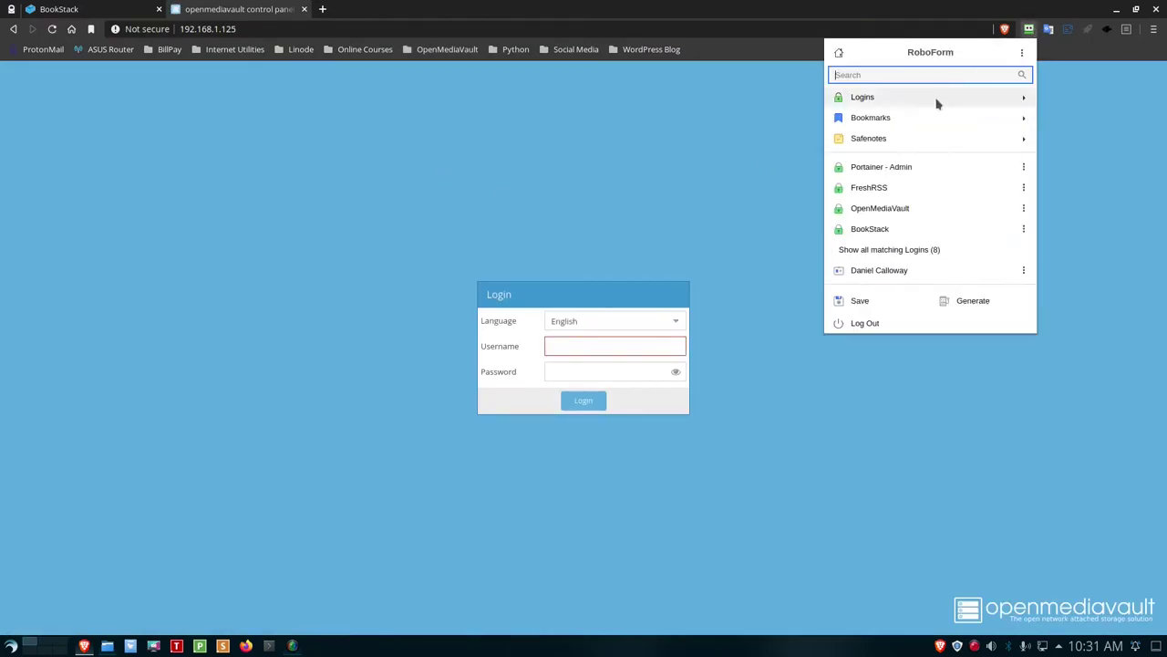
left_click(870, 208)
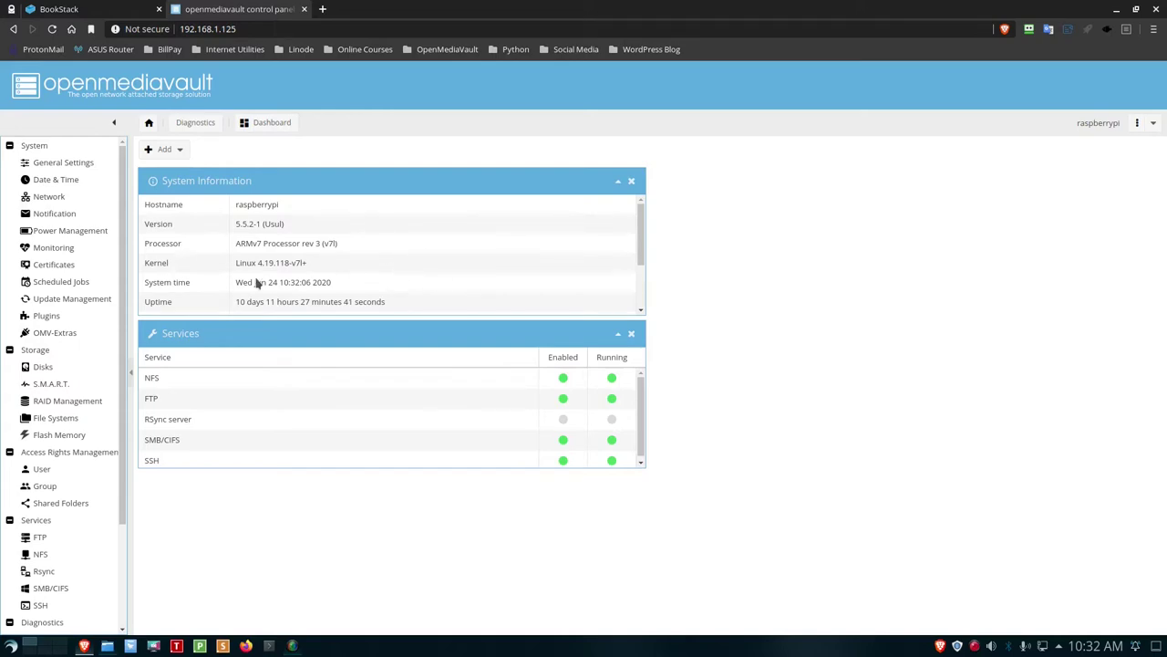
left_click(322, 9)
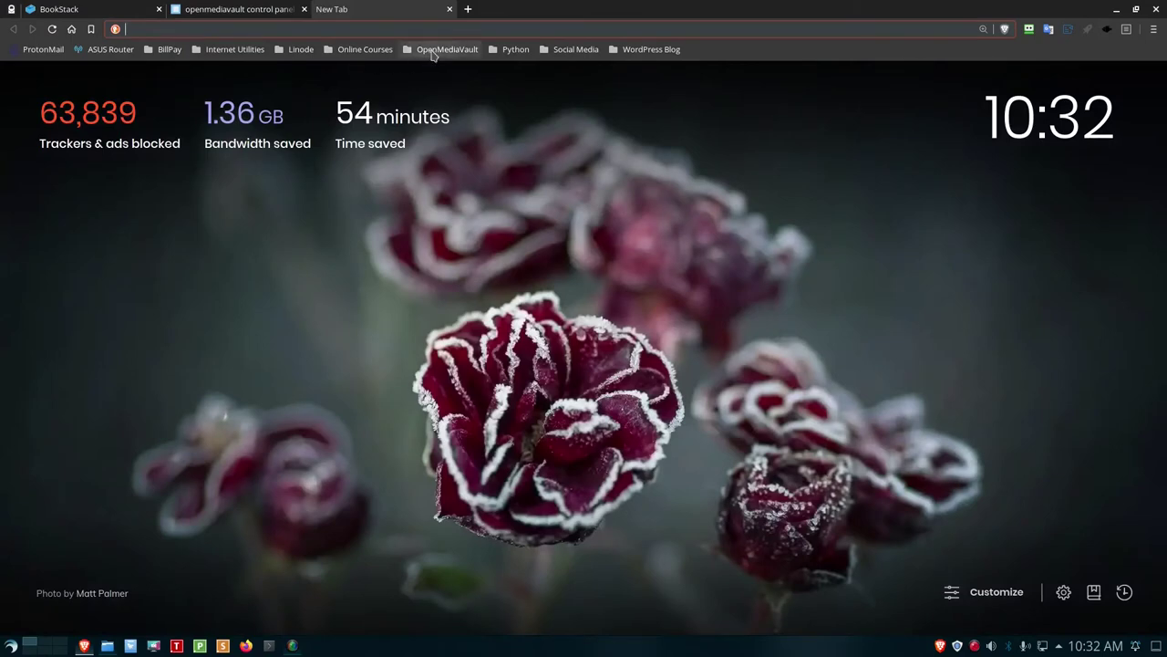
Log into Portainer with the saved admin credentials and open the local endpoint's Stacks list
left_click(447, 49)
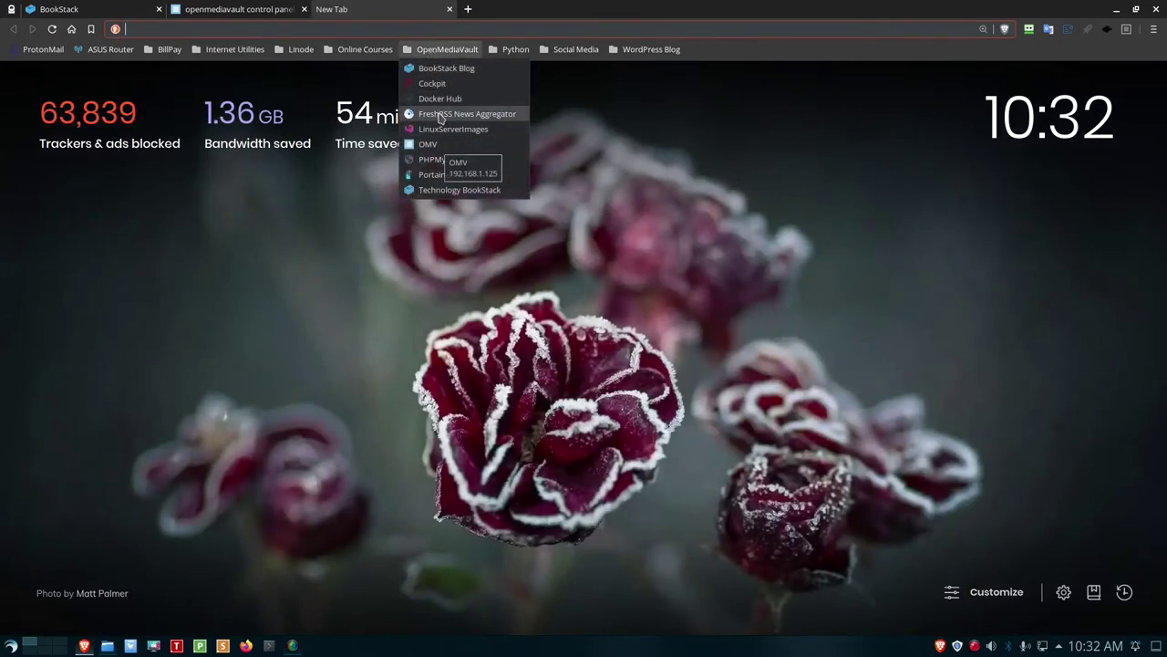
left_click(435, 176)
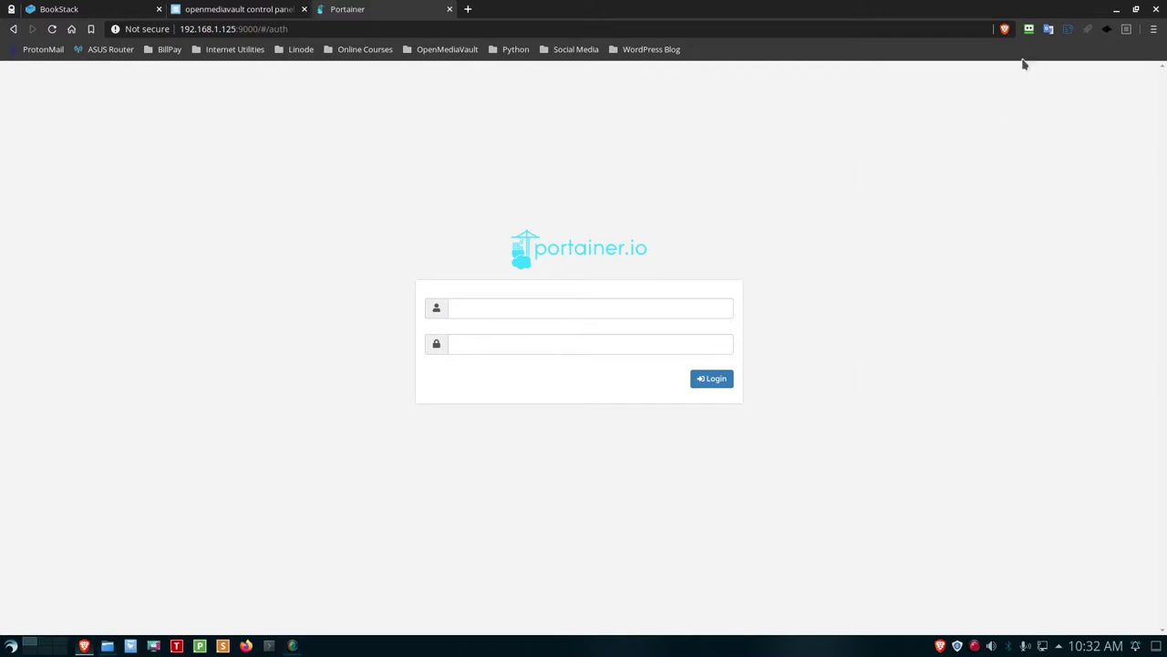
left_click(1028, 29)
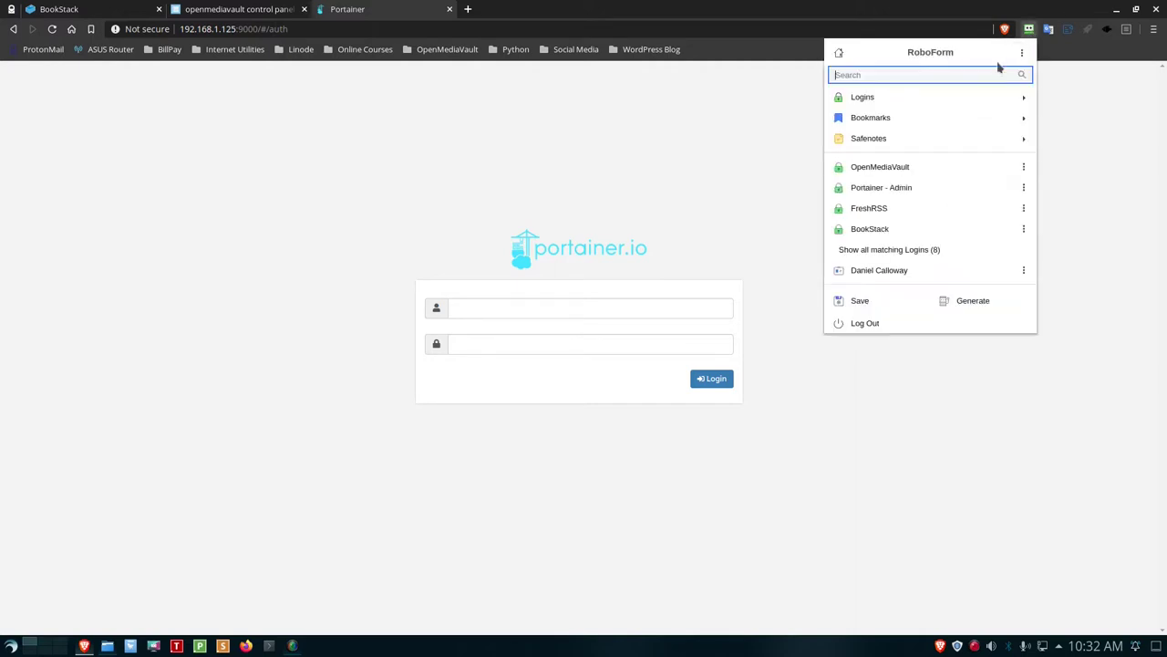
left_click(880, 189)
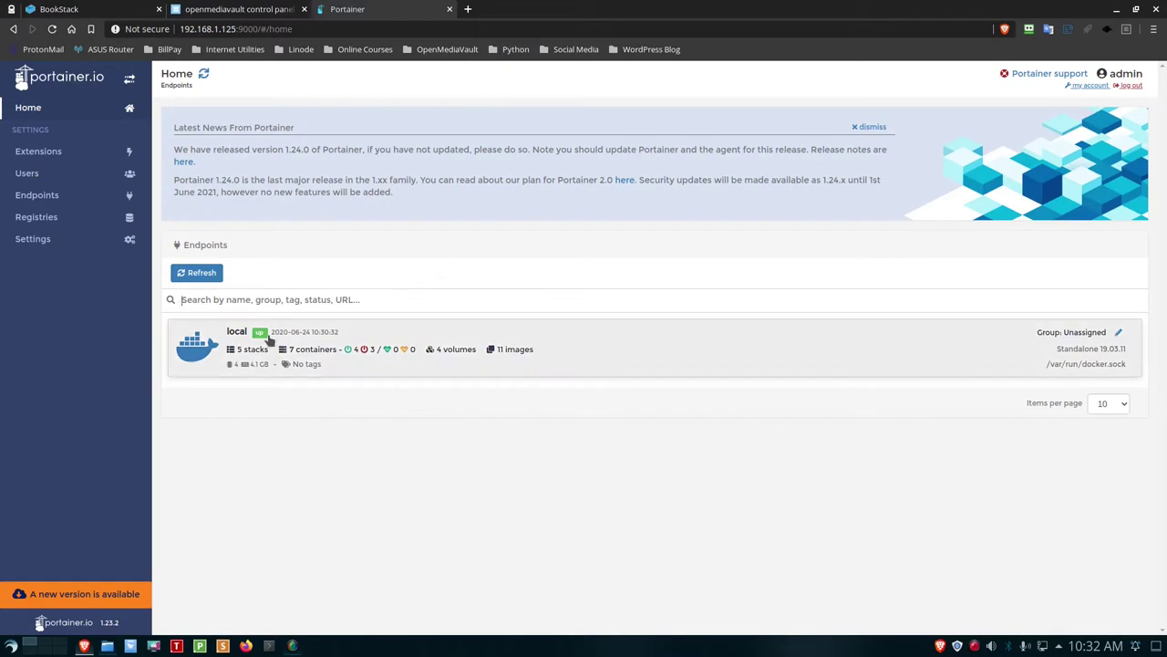
left_click(252, 359)
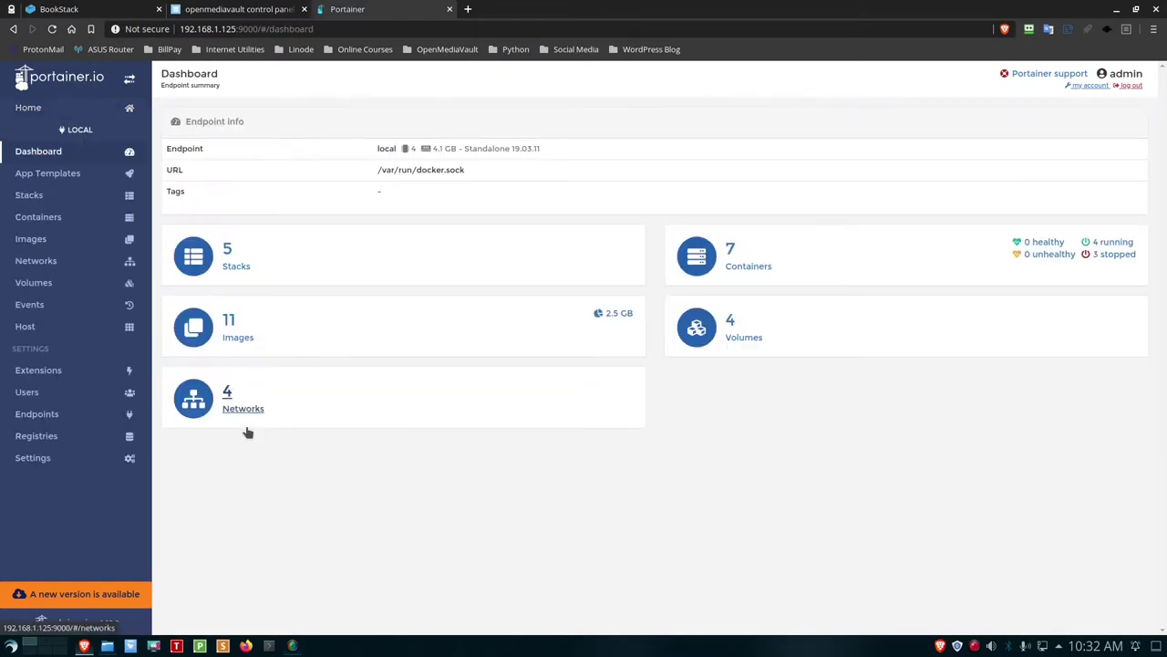
left_click(229, 266)
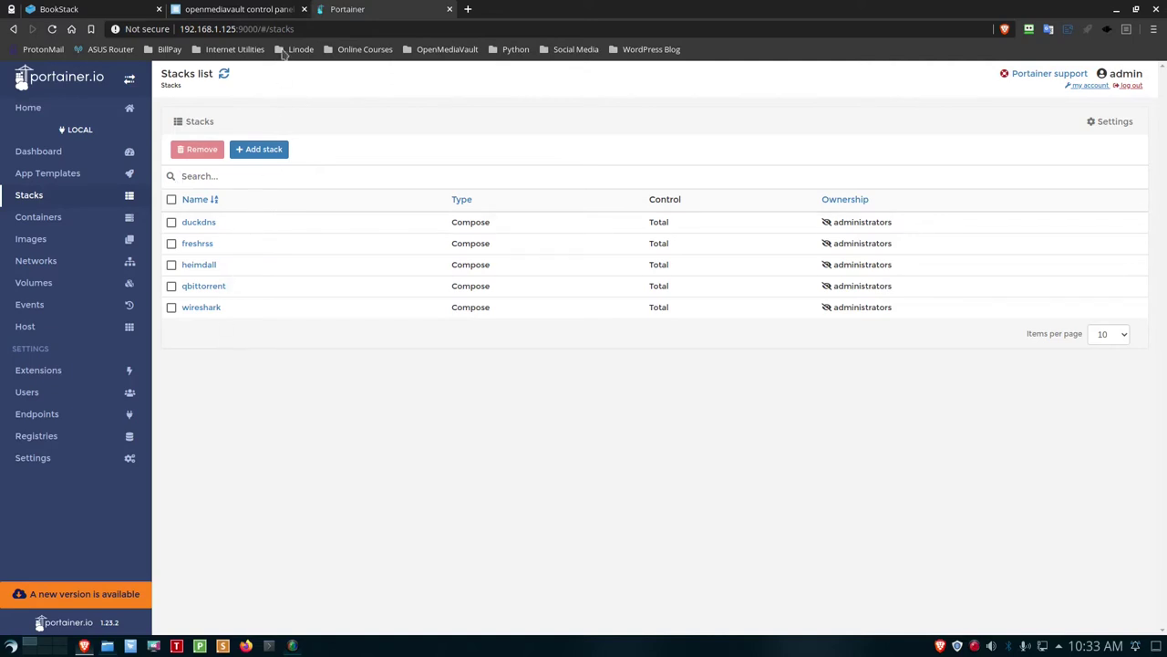
In a new tab, search the LinuxServer Fleet images for 'book' and open the bookstack image
left_click(468, 10)
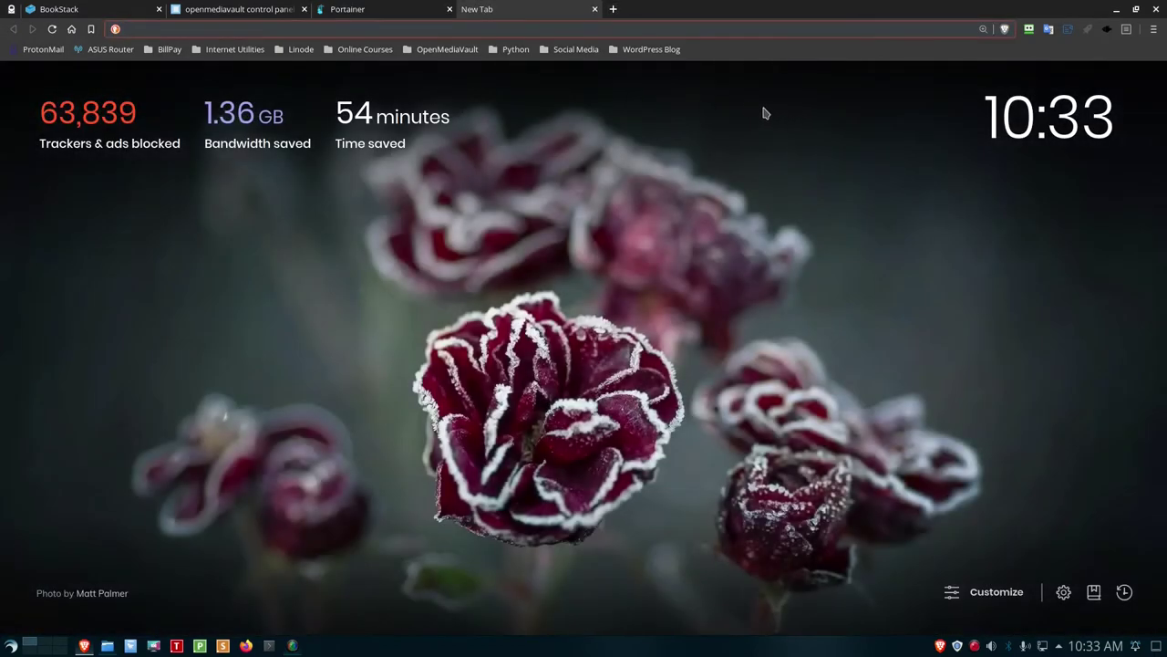
left_click(467, 50)
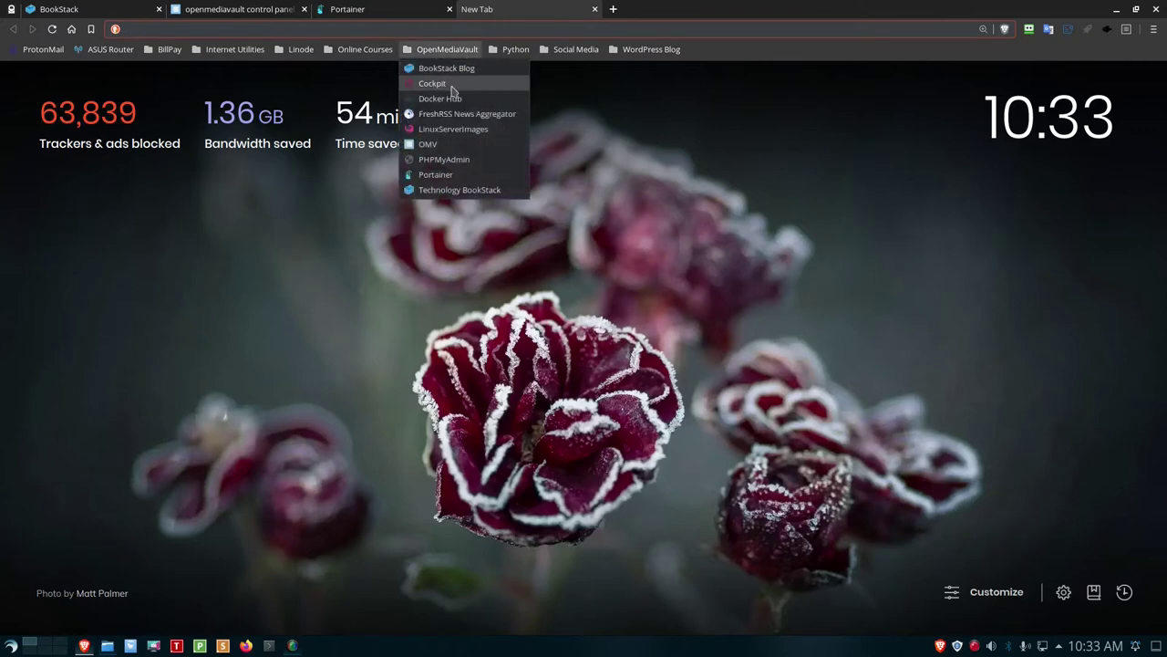
left_click(449, 129)
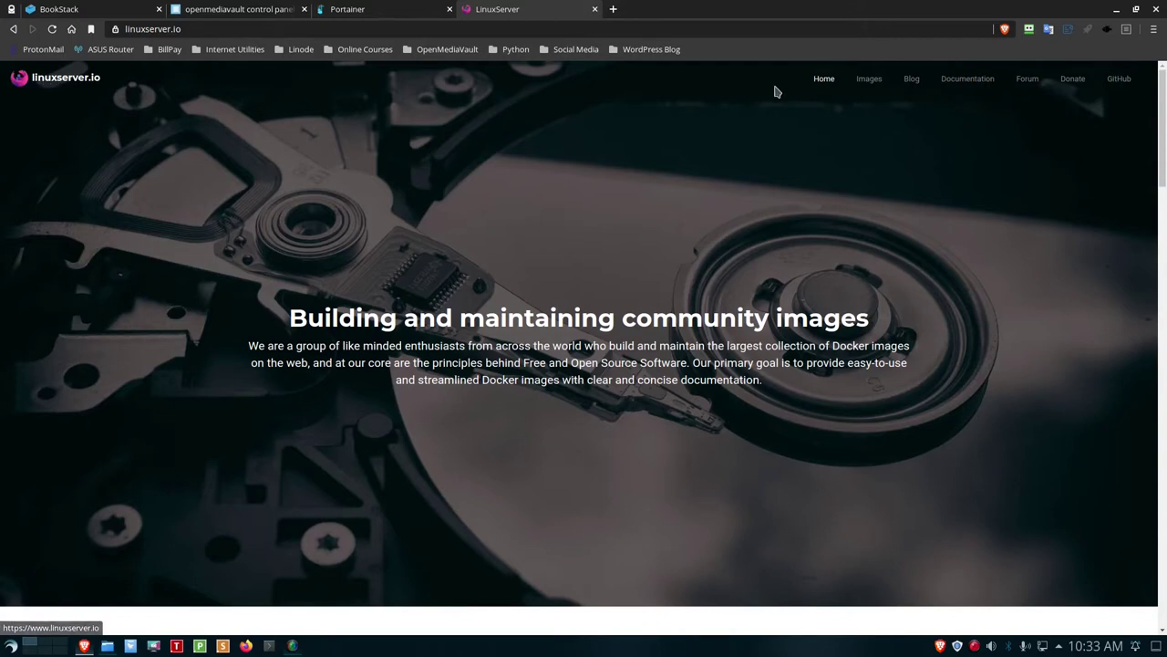
left_click(869, 81)
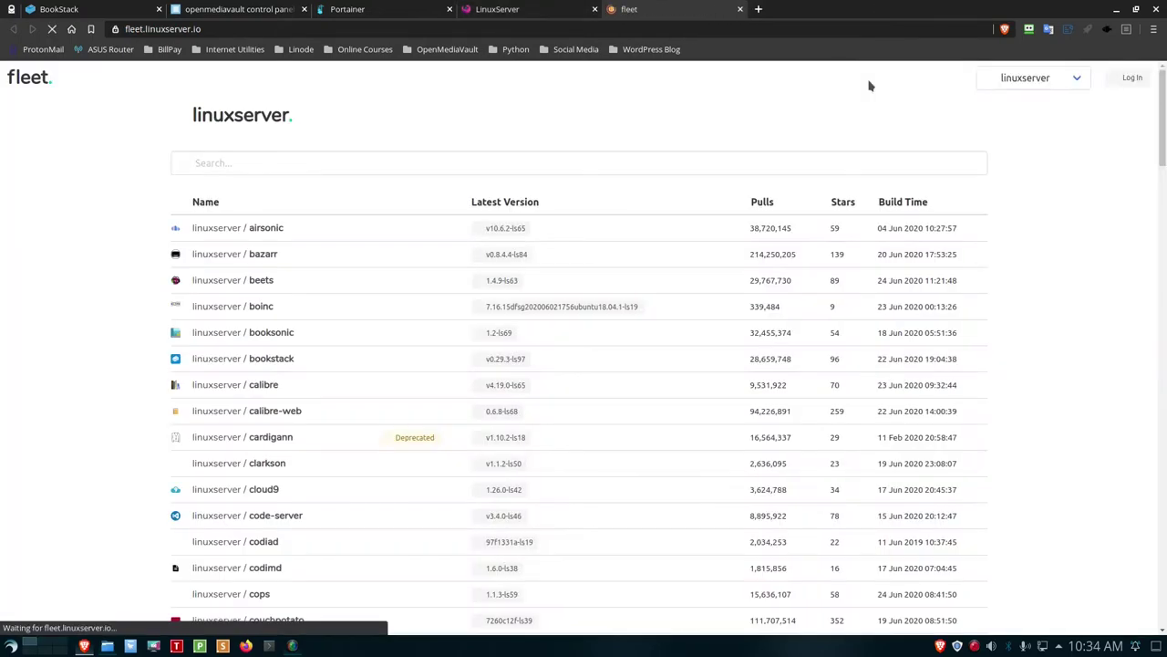
left_click(229, 162)
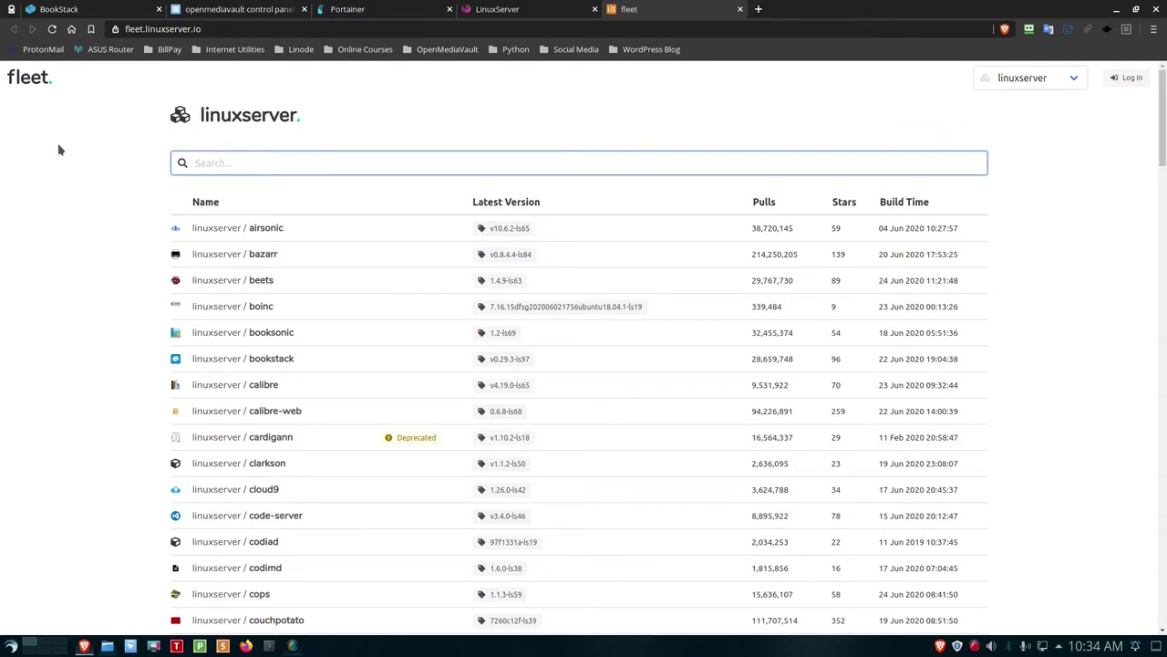
type("book")
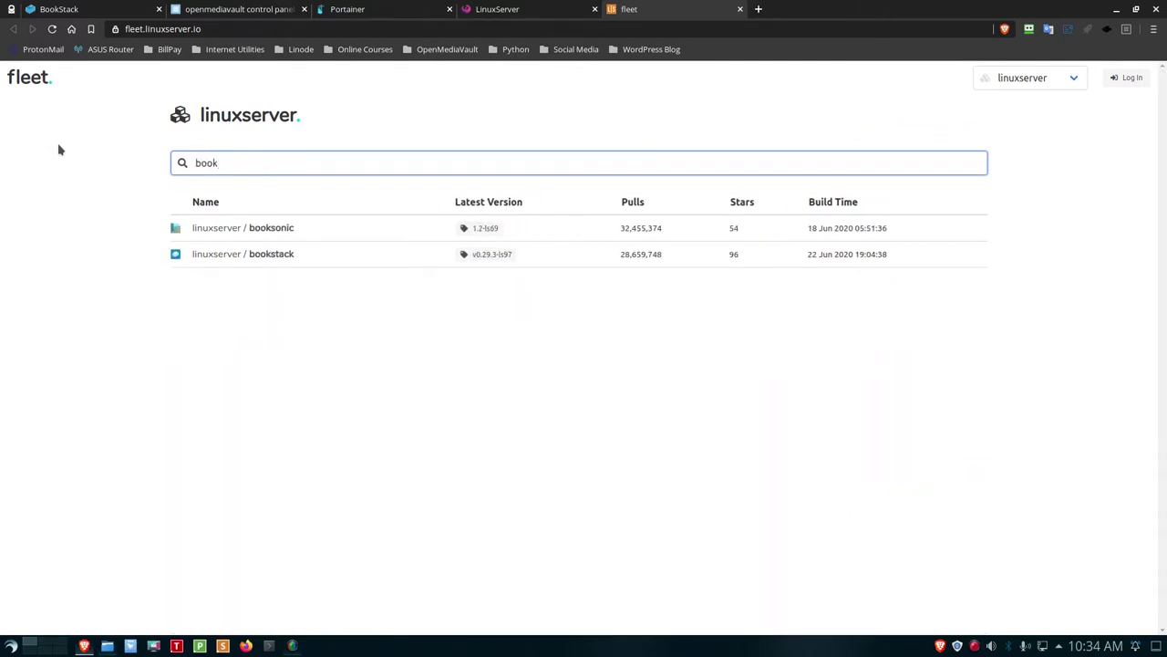
left_click(266, 254)
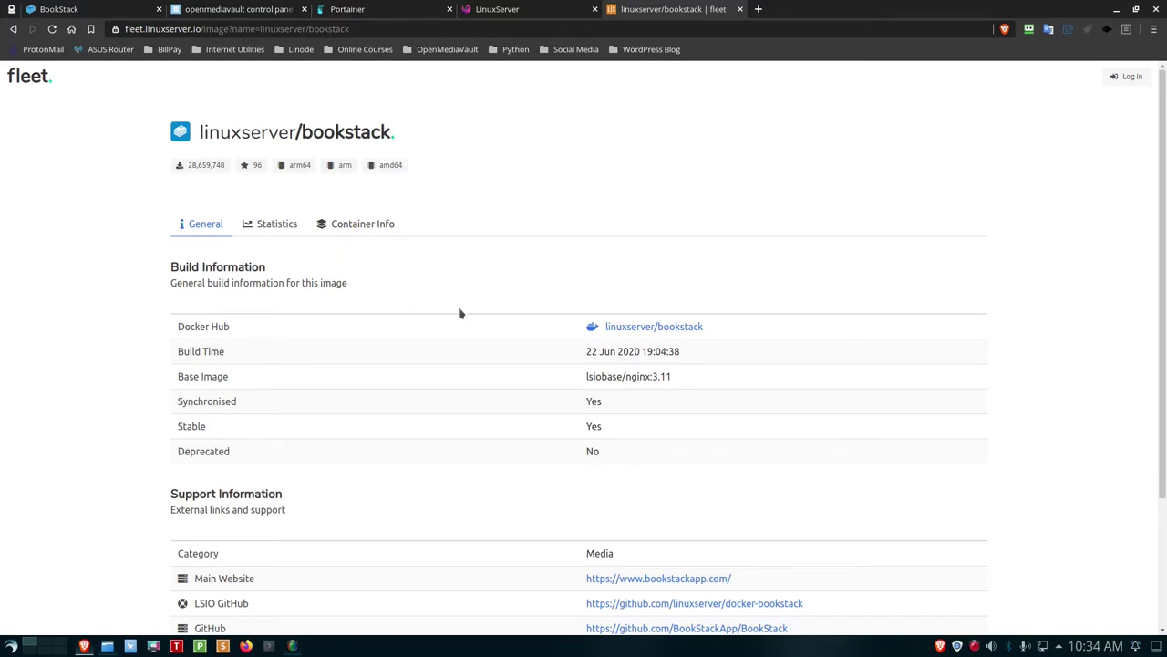
Open linuxserver/bookstack on Docker Hub and scroll down to its docker-compose example
left_click(652, 328)
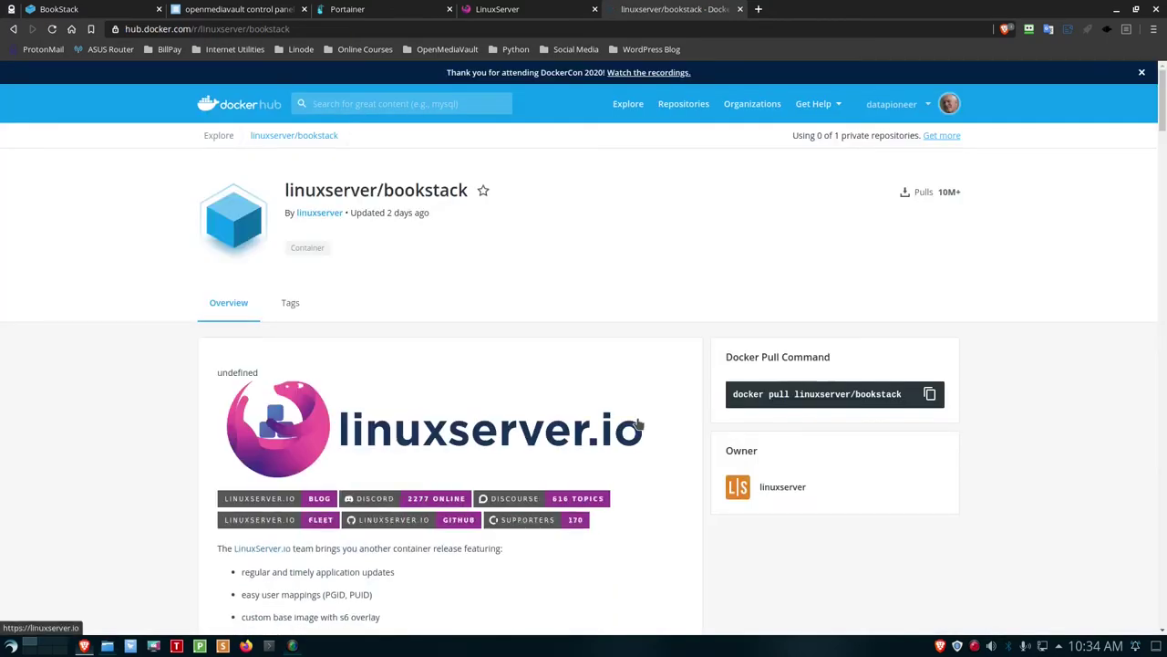
scroll(638, 424, "down", 1)
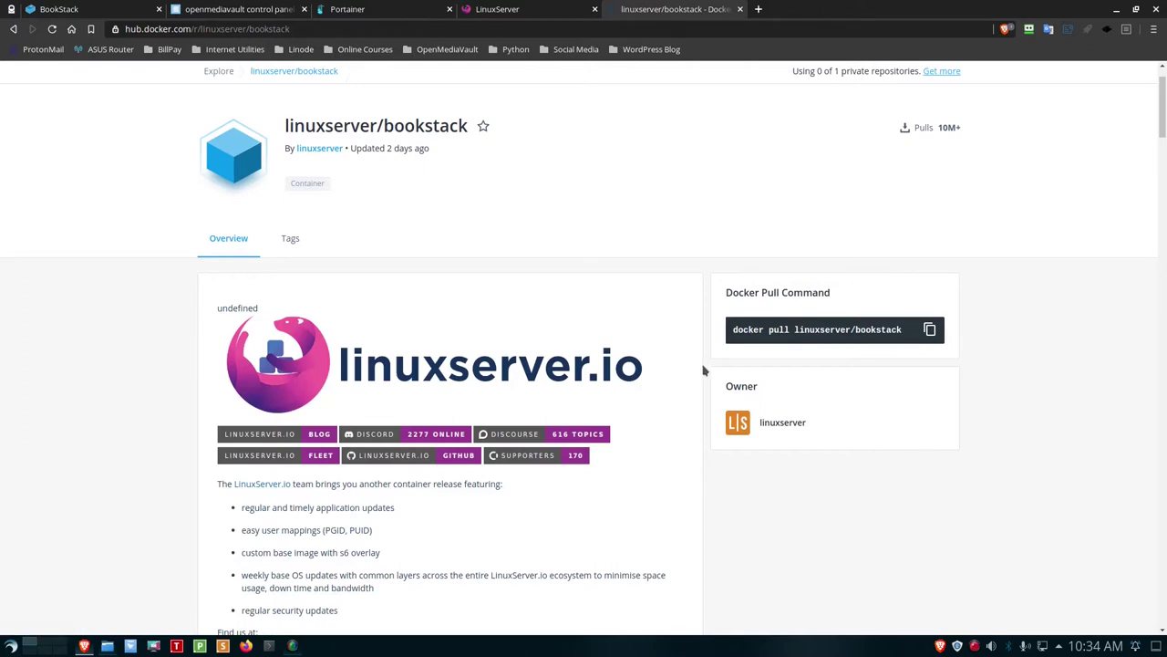
scroll(701, 367, "down", 2)
scroll(569, 363, "down", 5)
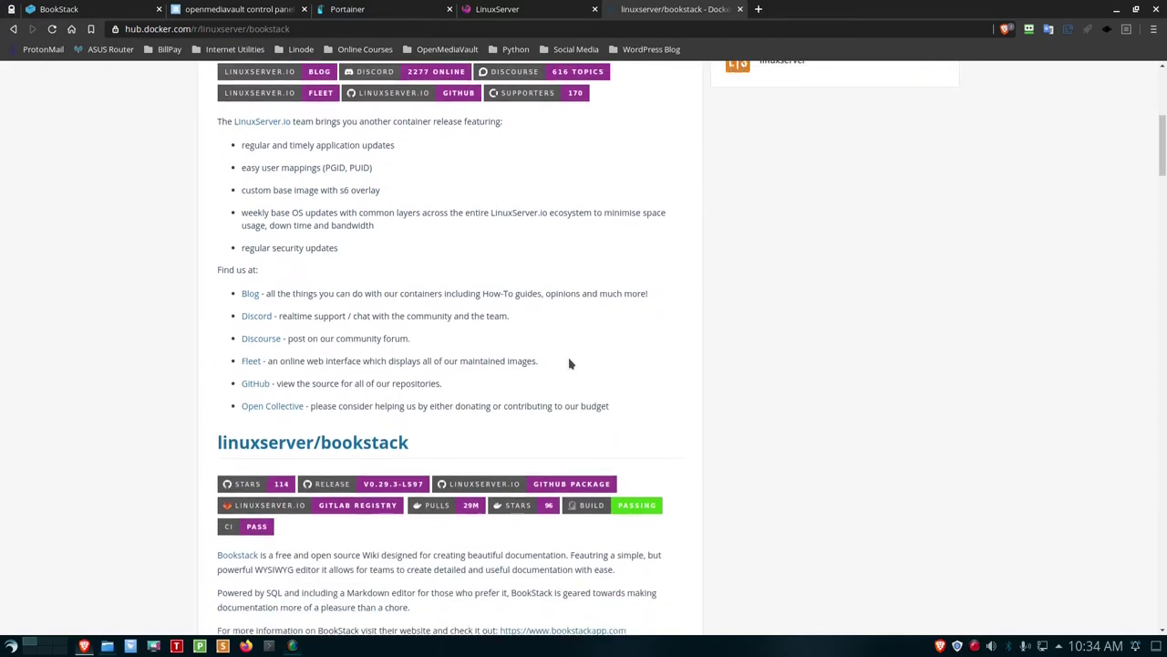
scroll(569, 364, "down", 1)
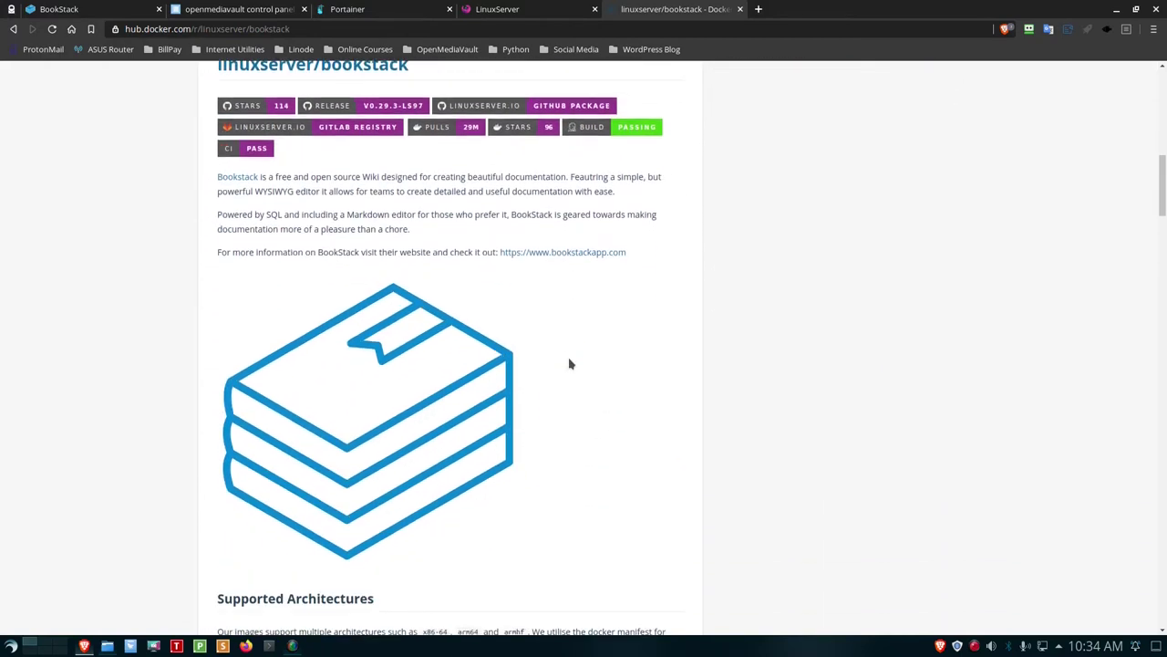
scroll(568, 362, "up", 2)
scroll(554, 354, "up", 3)
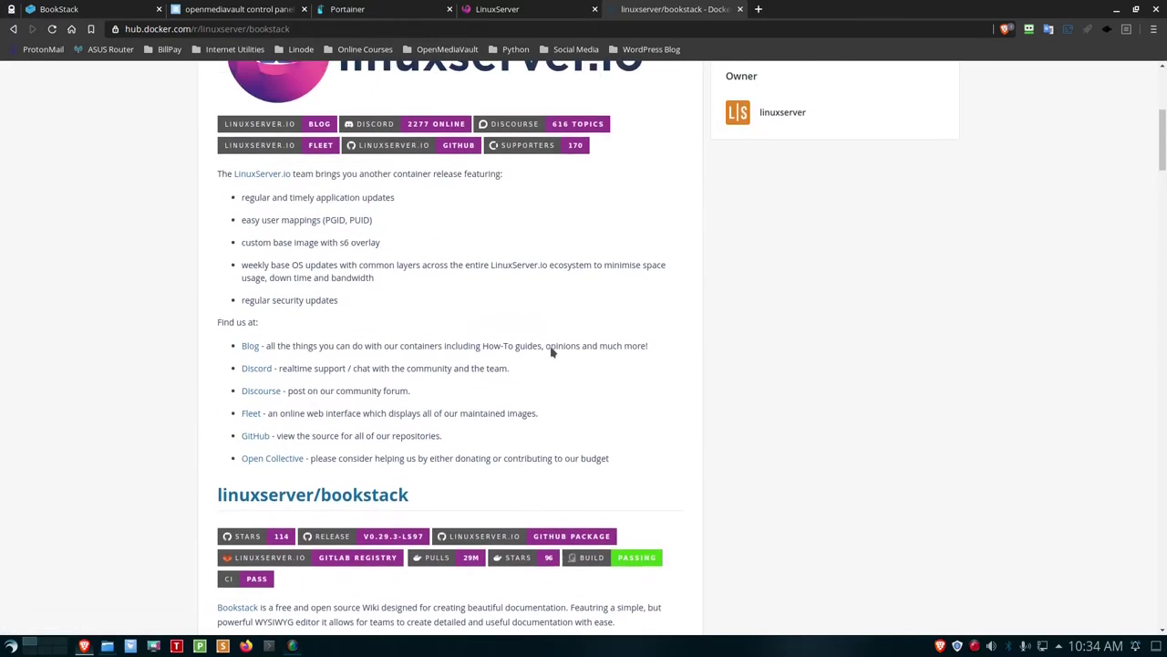
scroll(550, 352, "down", 4)
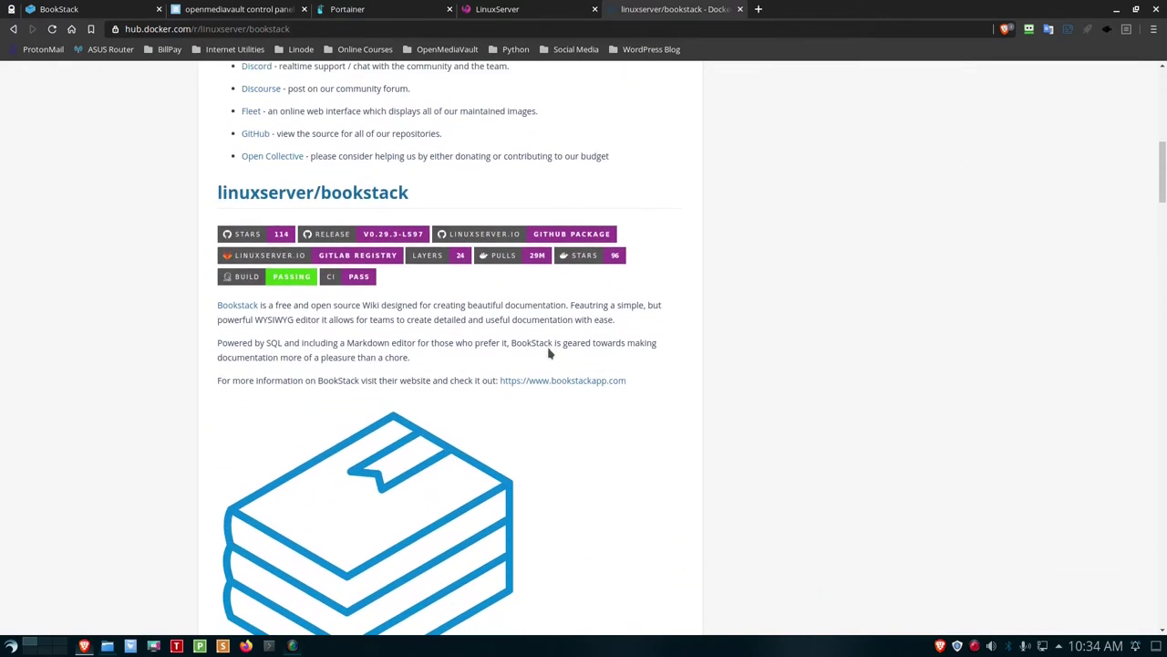
scroll(550, 354, "down", 4)
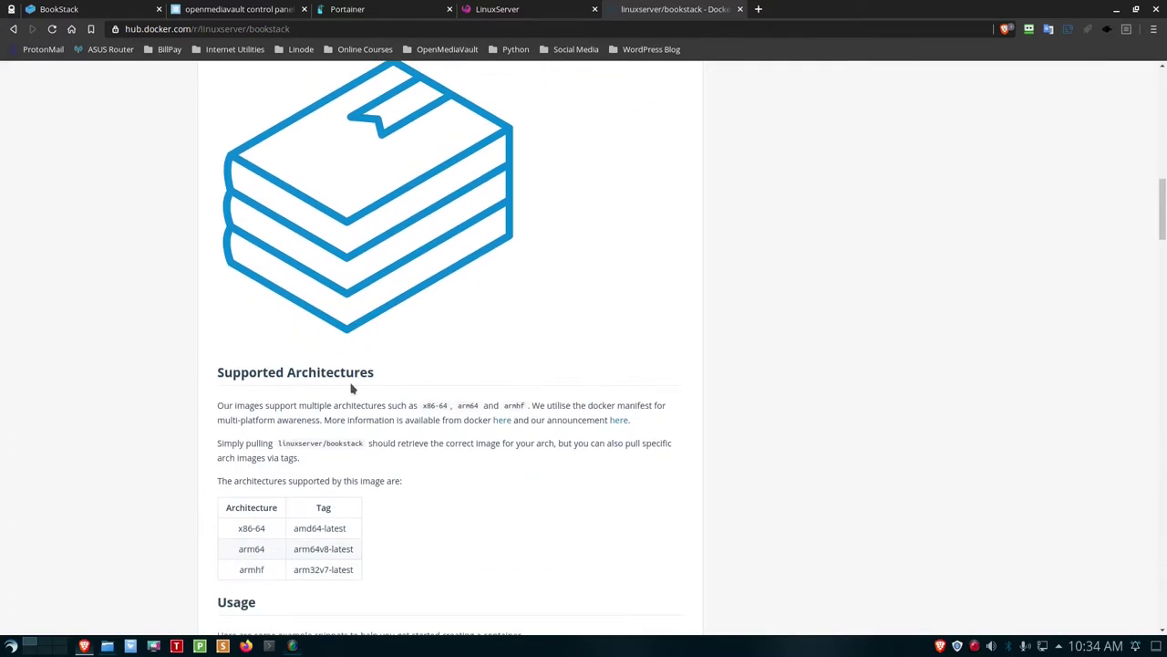
scroll(360, 443, "down", 2)
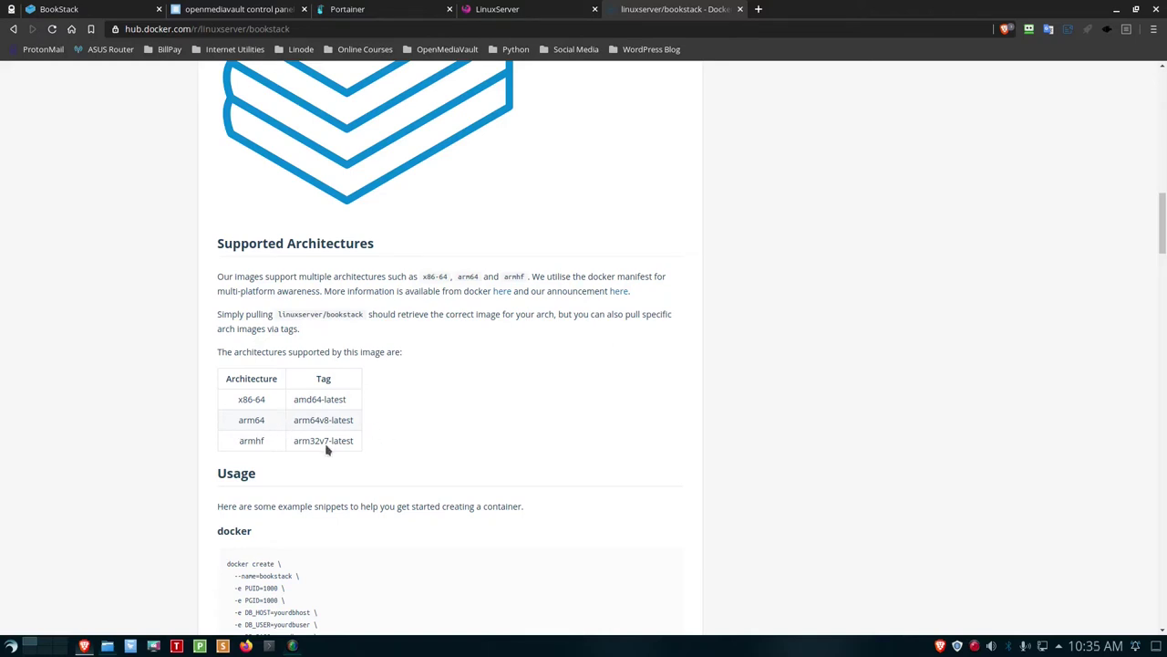
scroll(326, 449, "down", 3)
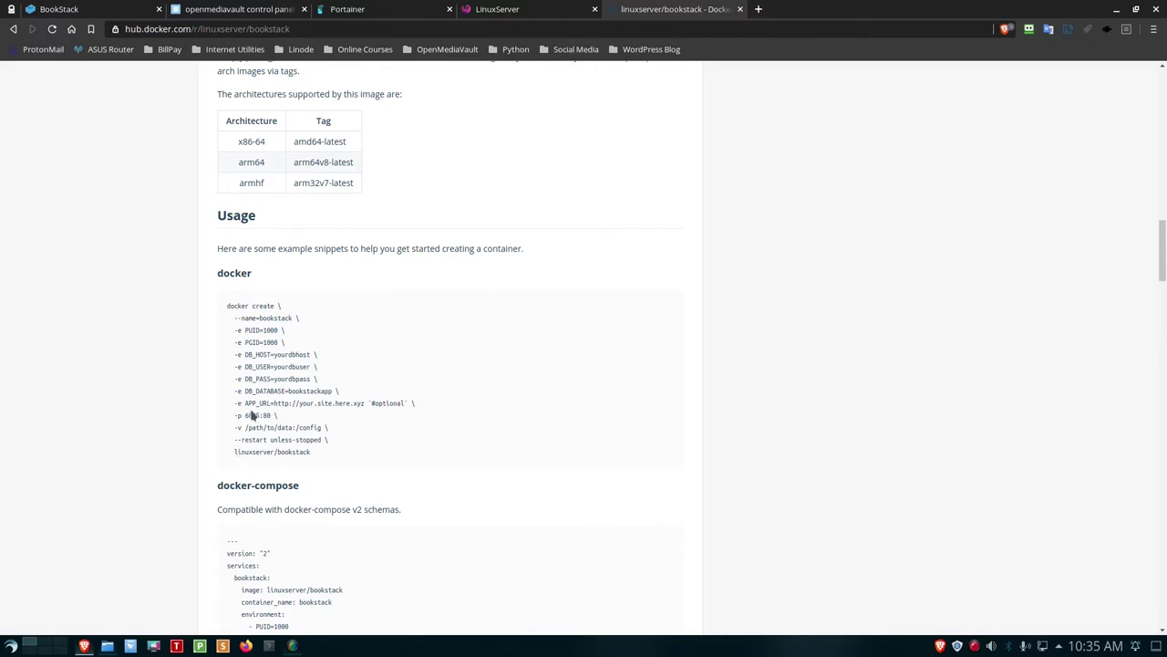
scroll(252, 415, "down", 5)
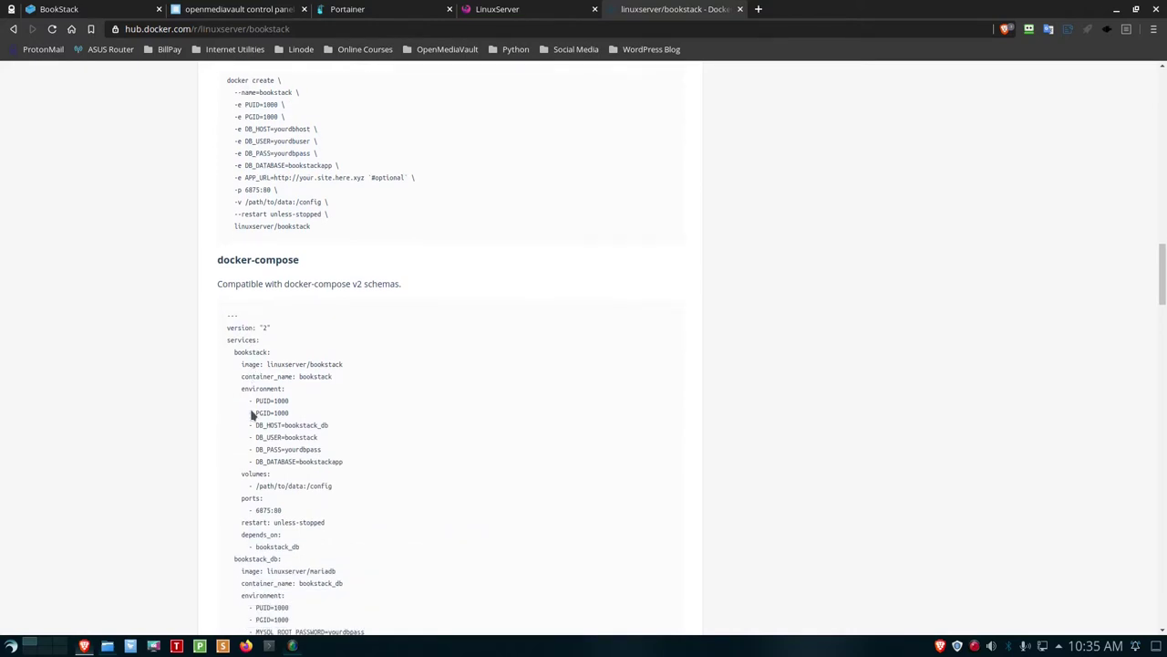
scroll(251, 415, "down", 1)
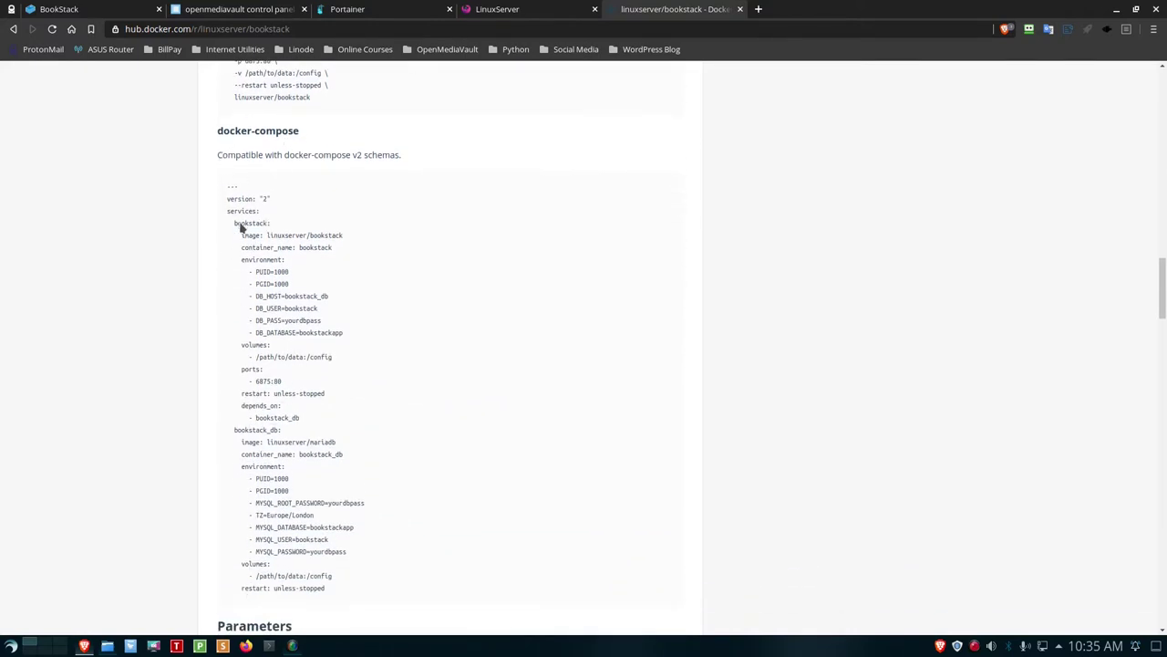
Copy the whole docker-compose example block and return to Portainer's Stacks list
left_click_drag(223, 183, 330, 590)
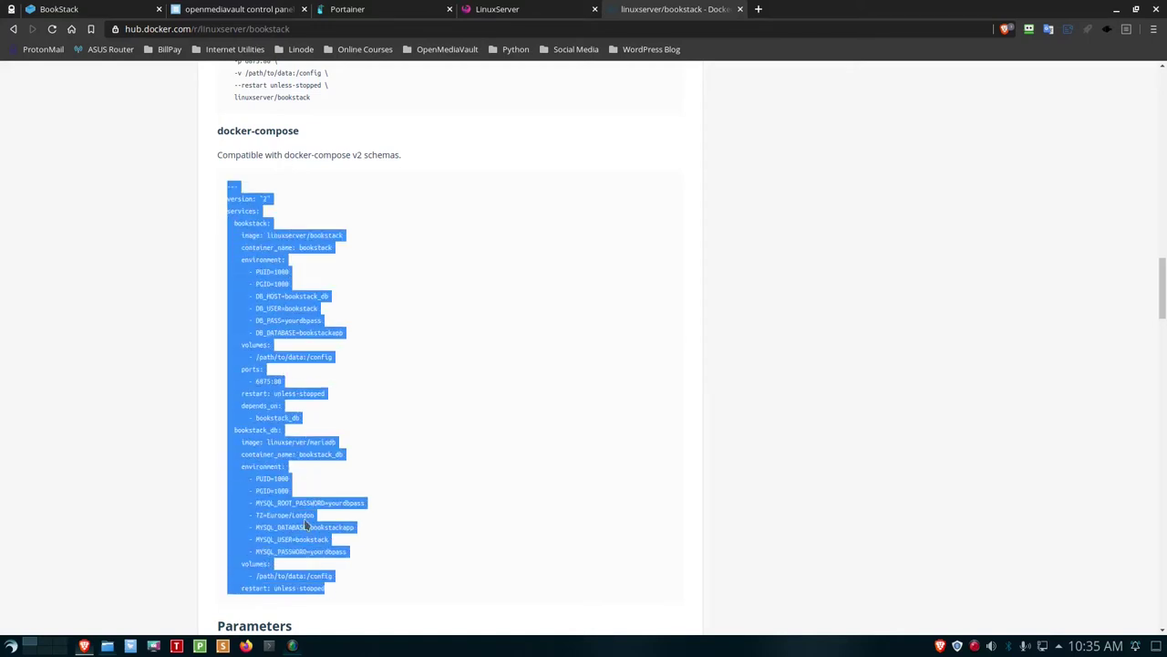
right_click(279, 458)
left_click(294, 468)
left_click(395, 11)
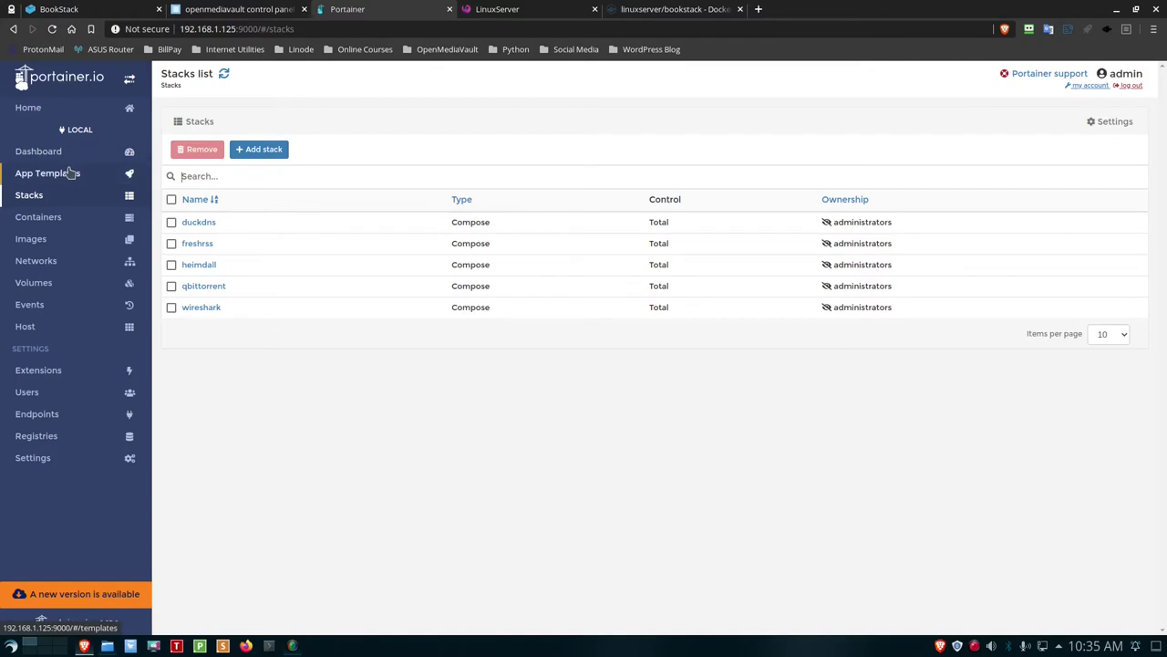
Add a stack named 'bookstack' and paste the copied docker-compose file into its web editor
left_click(266, 152)
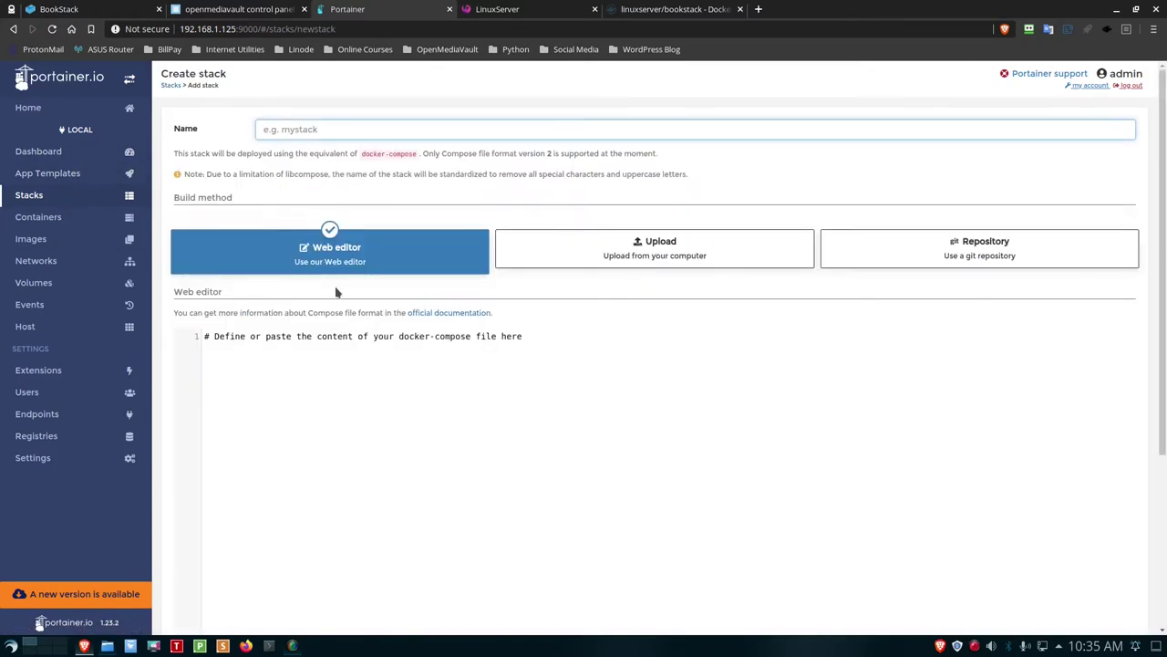
type("bookstack")
right_click(204, 338)
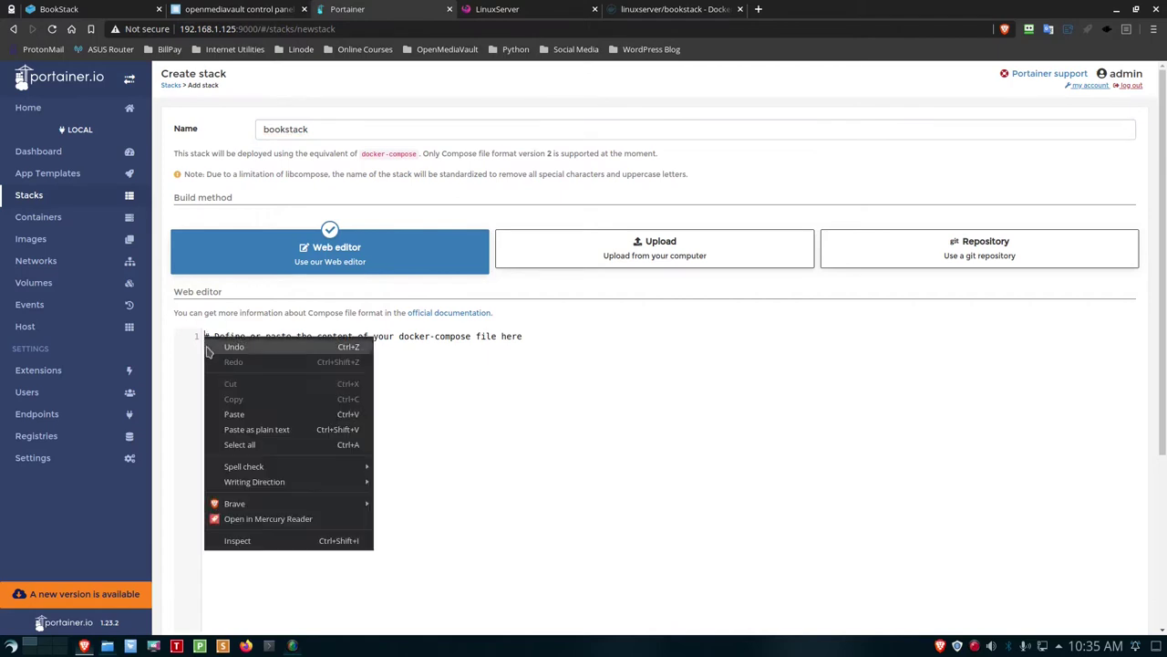
left_click(228, 414)
scroll(456, 411, "up", 5)
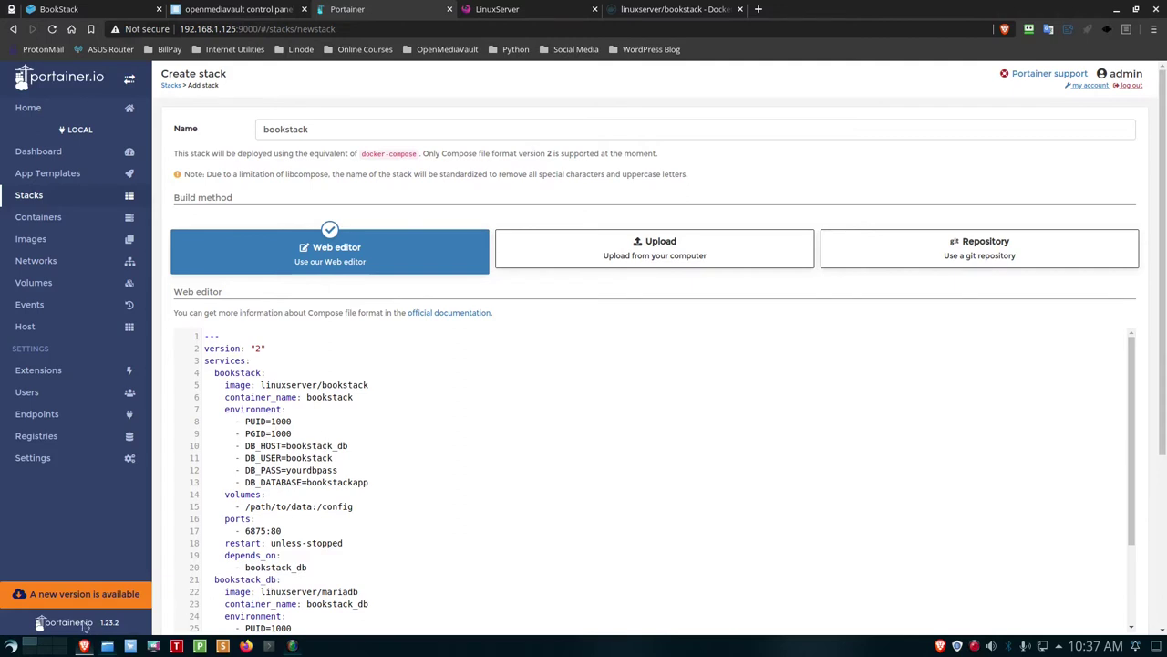
Switch to Desktop 2, then open a terminal and close it with exit
left_click(52, 644)
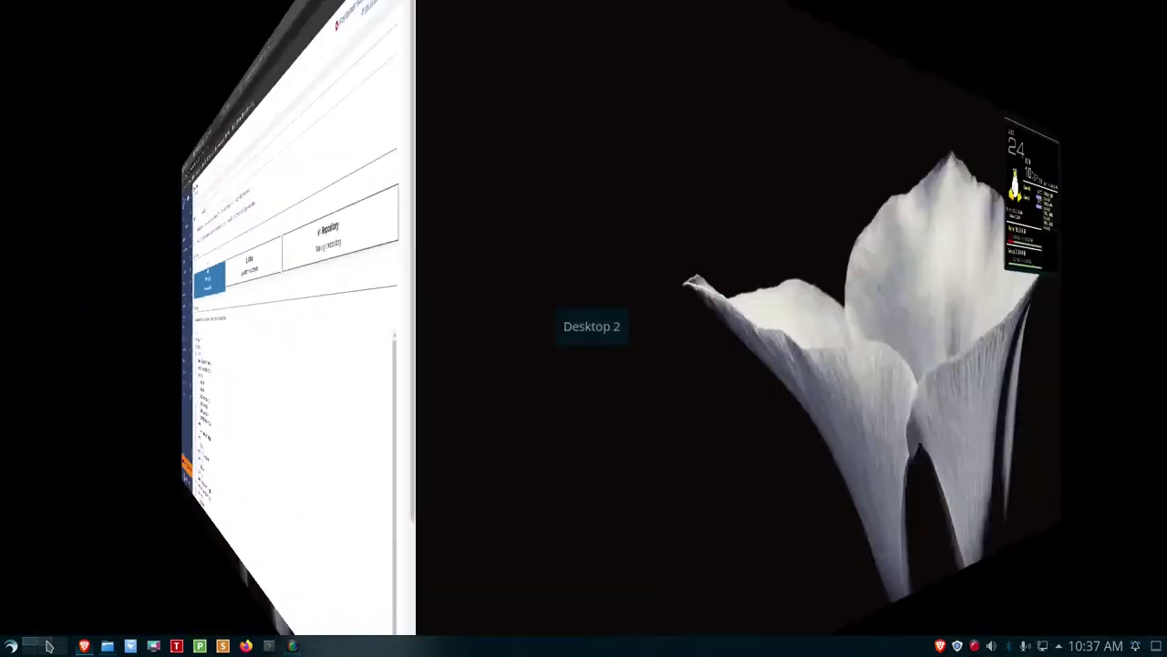
left_click(269, 646)
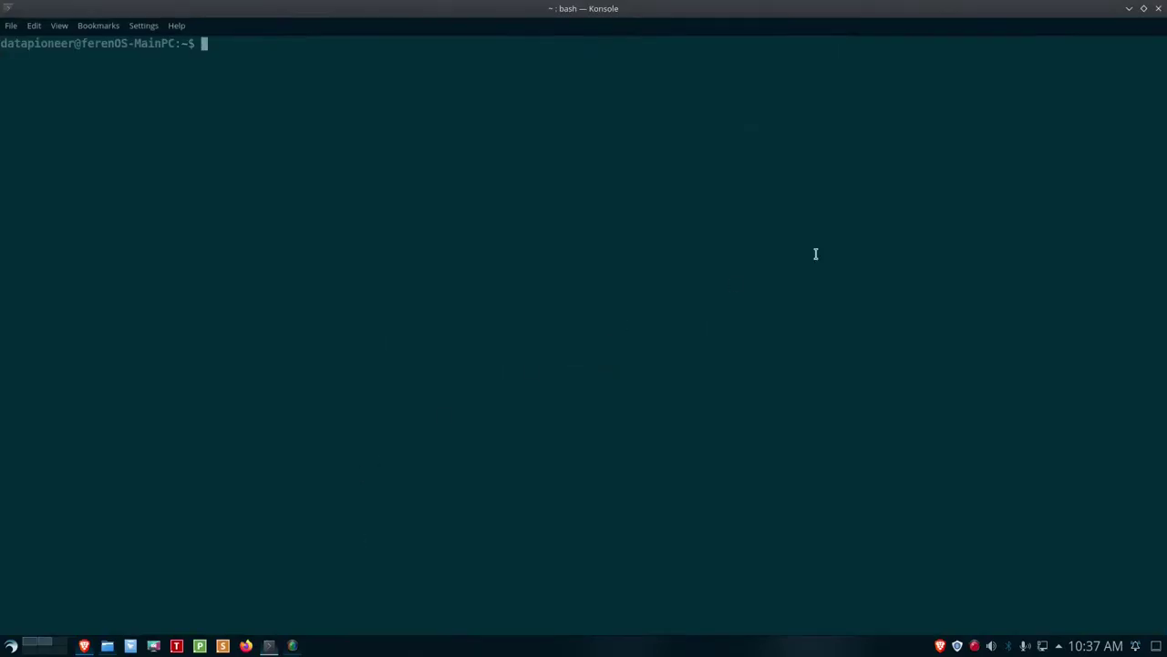
type("exit")
key("Return")
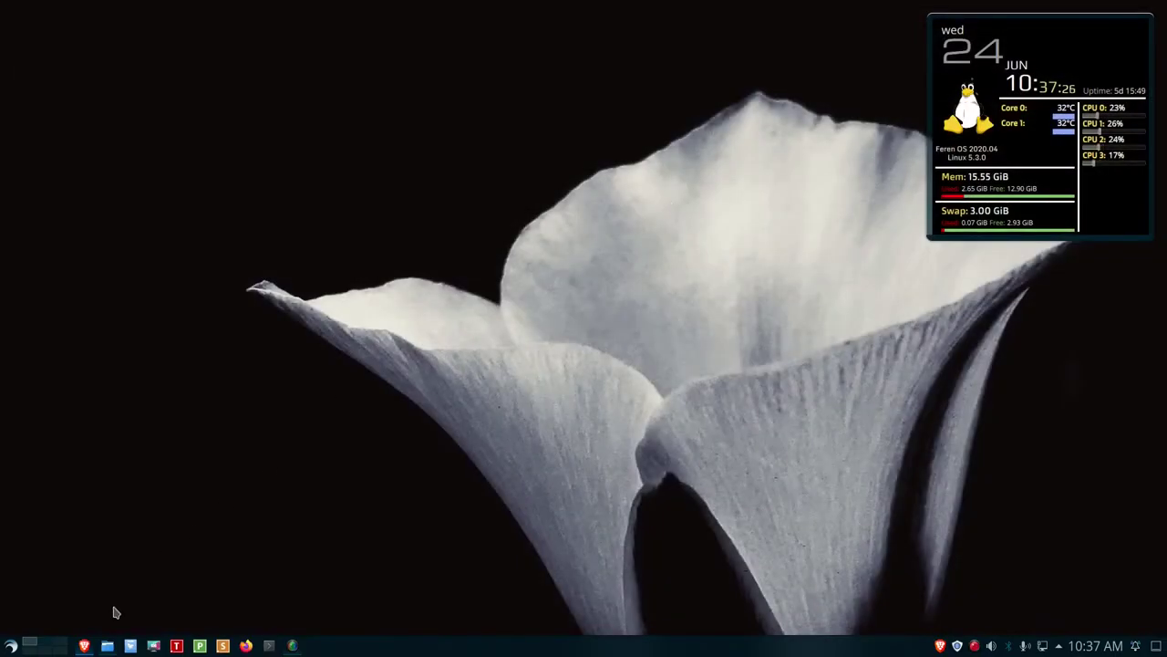
Launch PuTTY from the applications menu and connect over SSH to 192.168.1.125
left_click(11, 647)
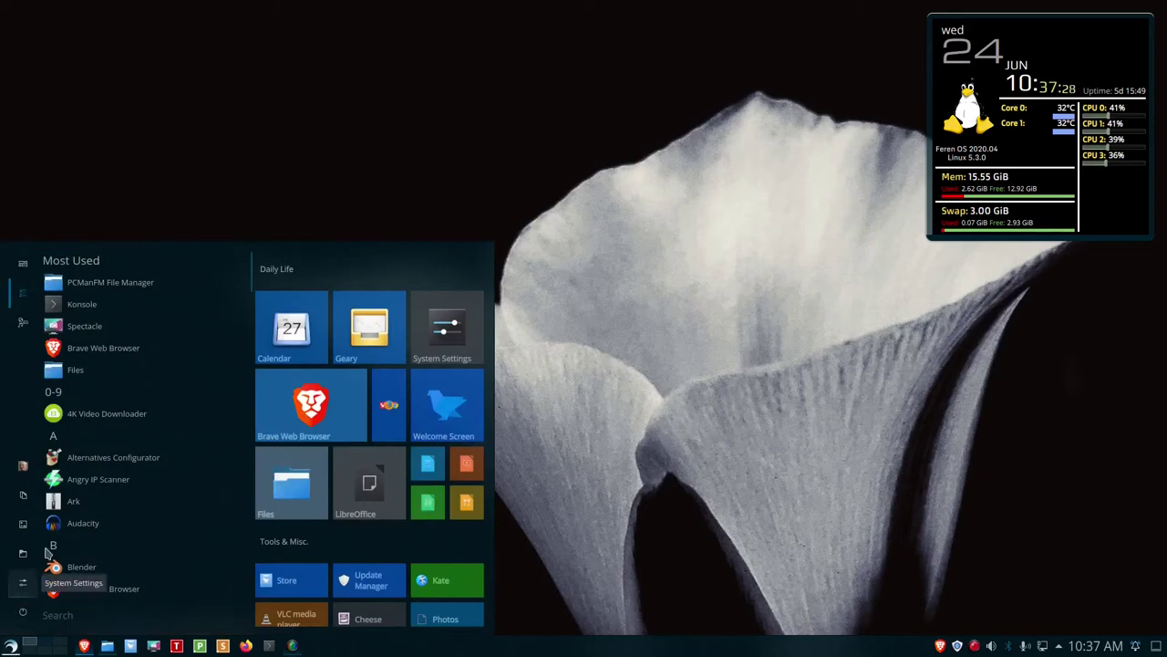
left_click(101, 445)
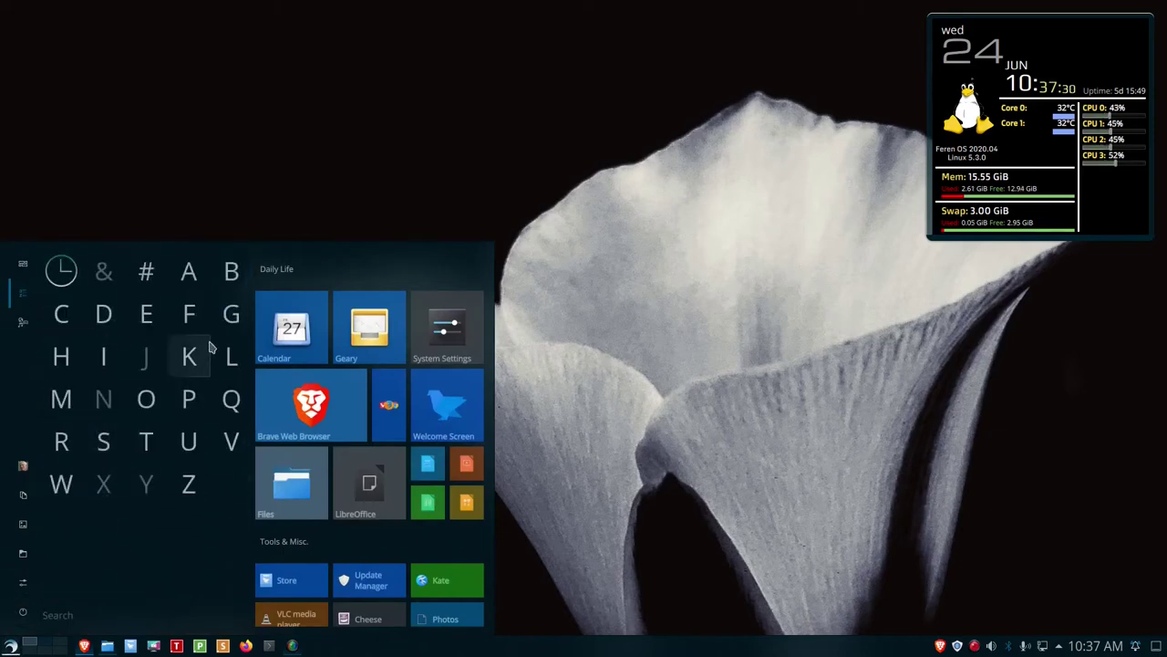
left_click(194, 397)
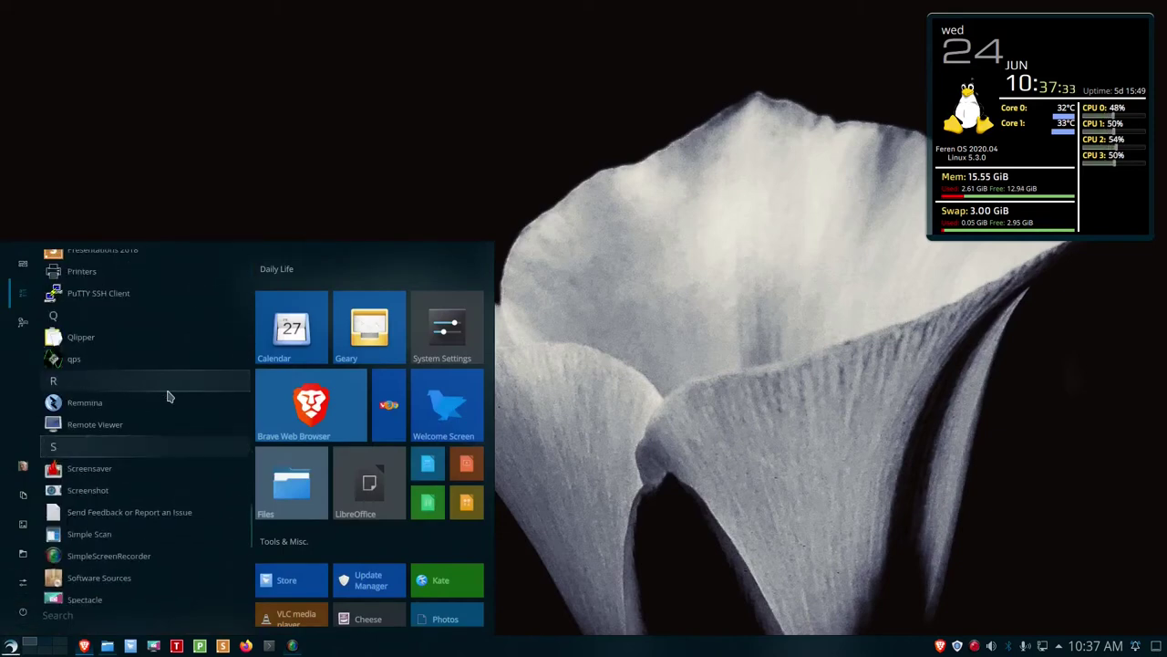
left_click(137, 293)
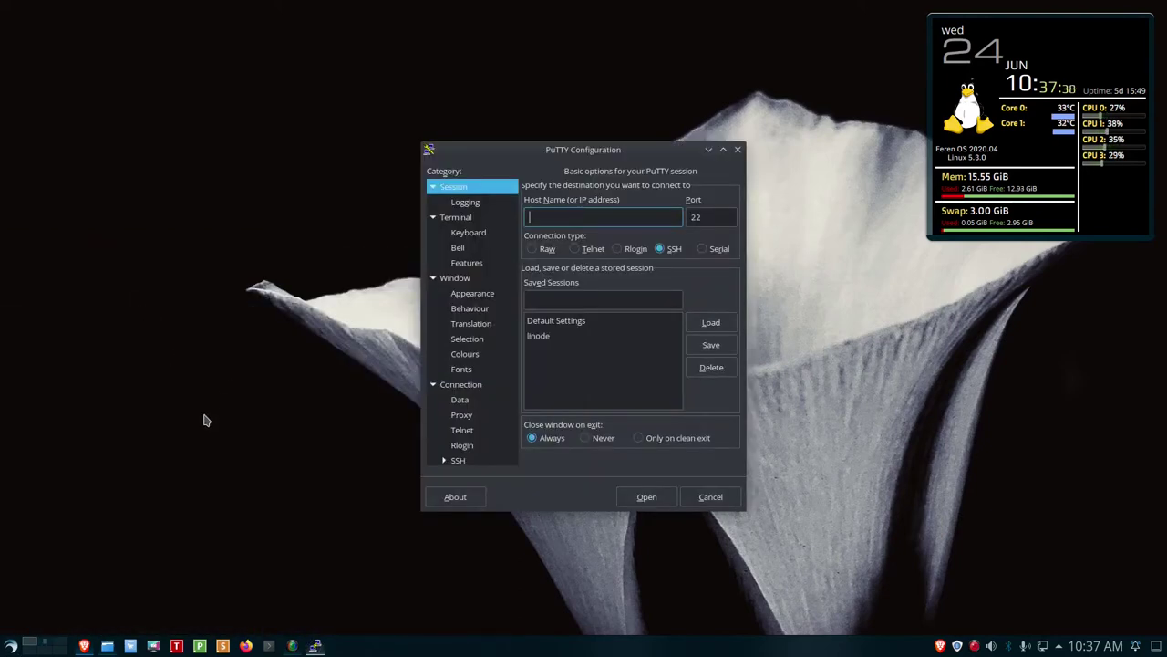
type("192.168.1.125")
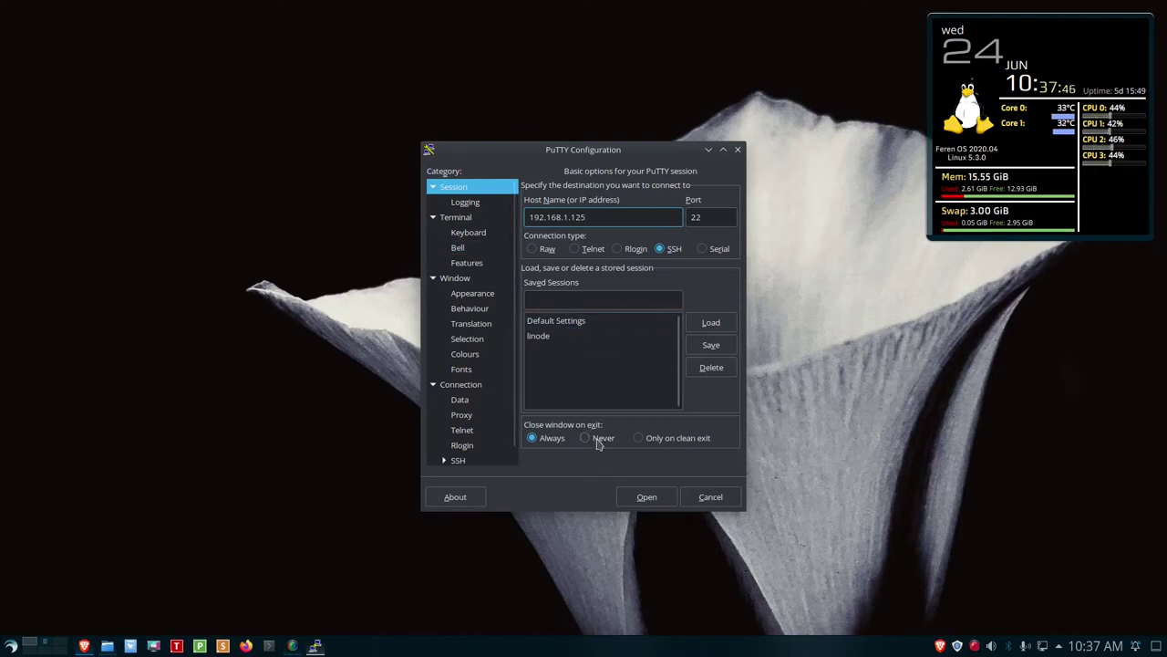
left_click(646, 497)
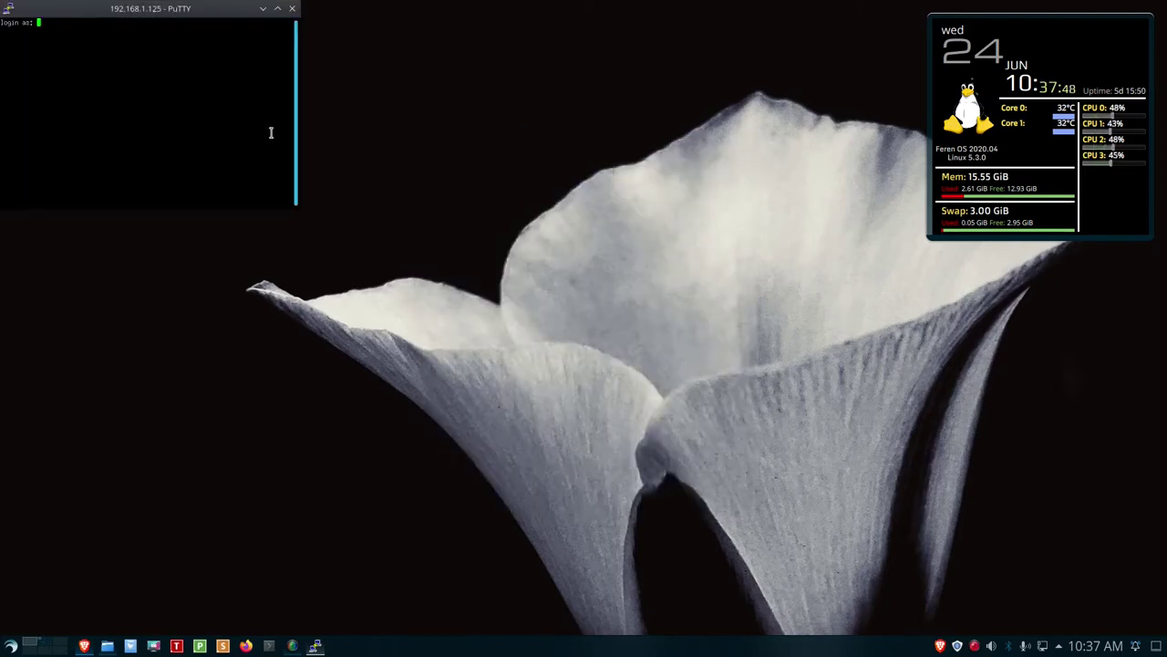
Reposition and enlarge the PuTTY window, then log in as root with the account password
left_click_drag(81, 13, 425, 164)
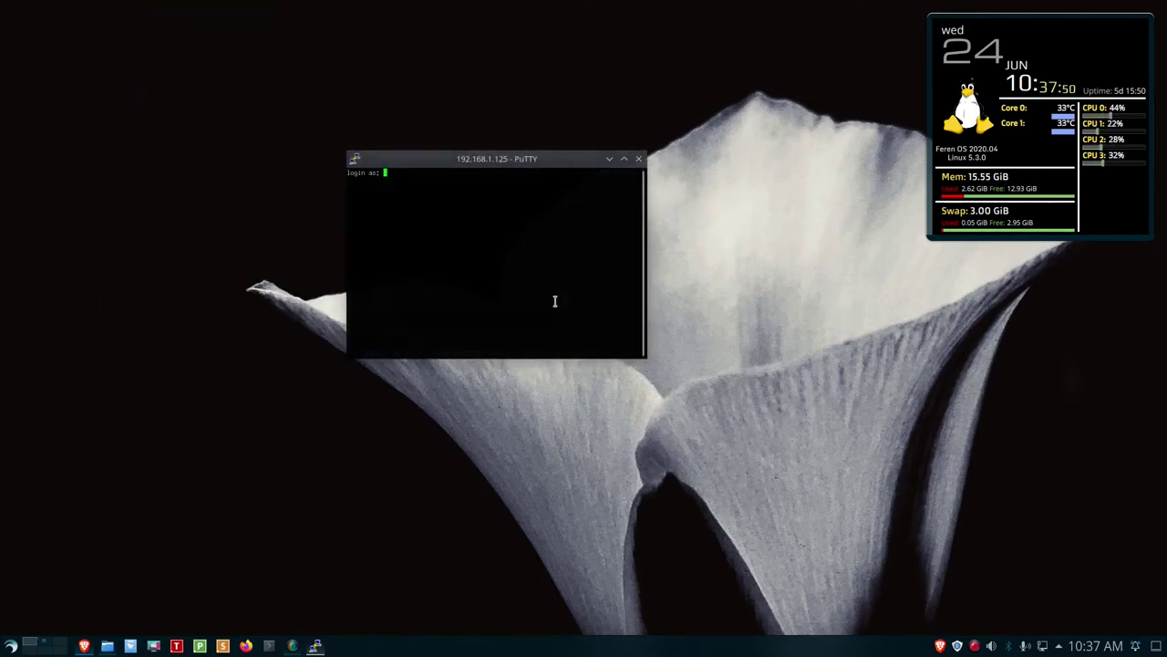
left_click_drag(646, 360, 875, 541)
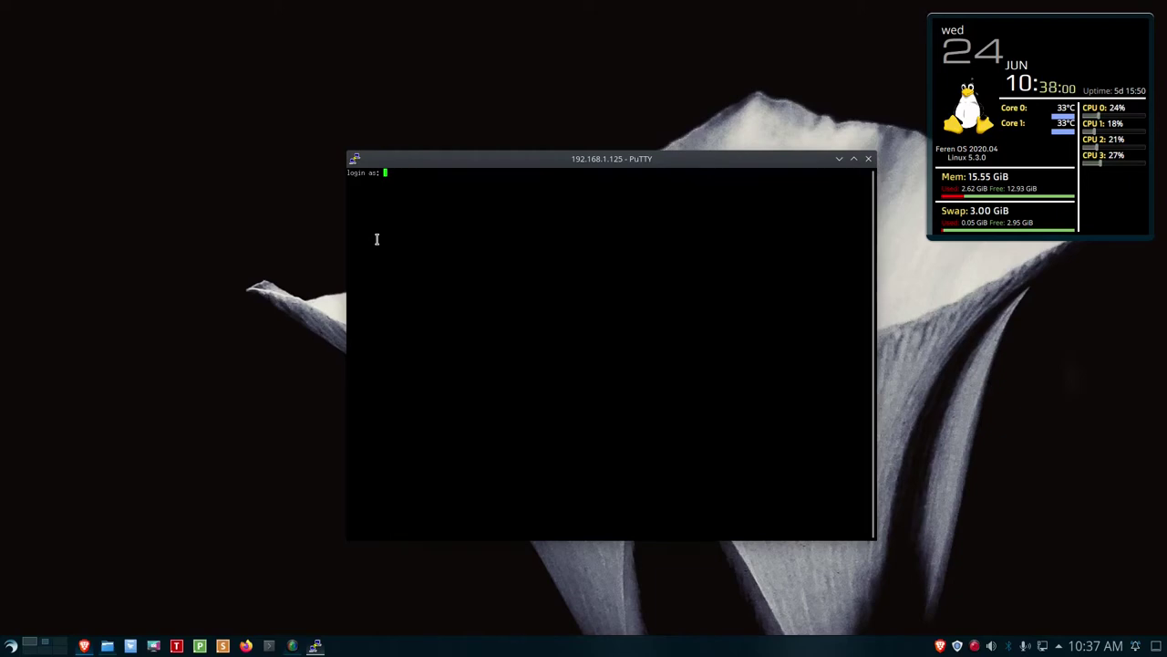
type("root")
key("Return")
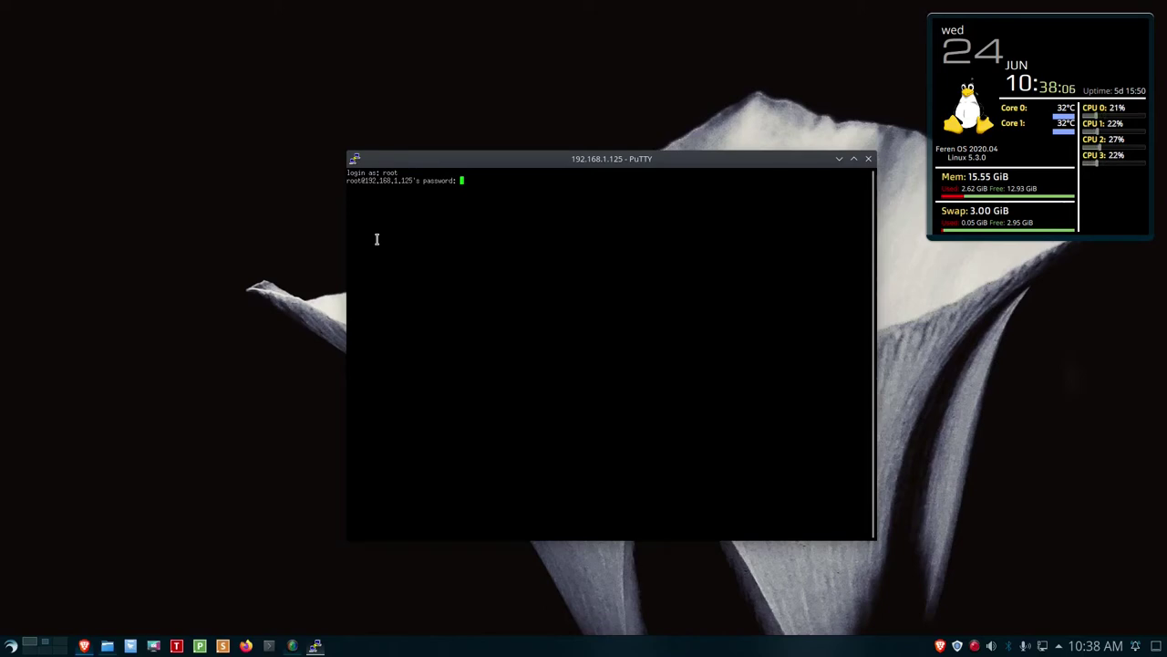
key("Return")
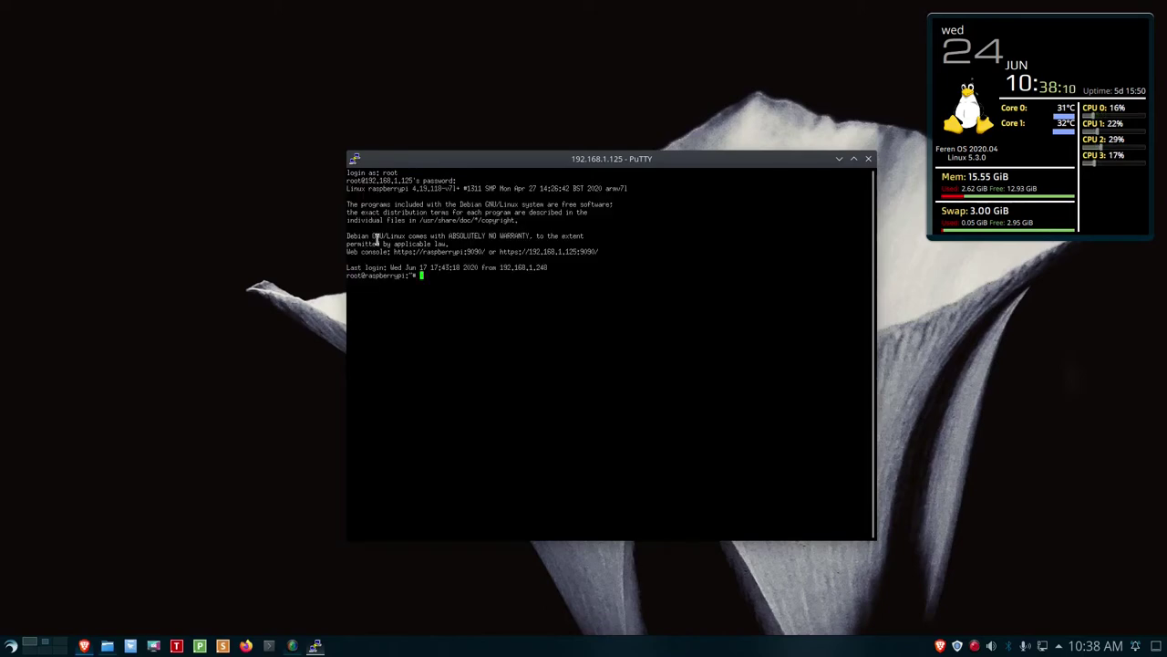
Run id admin to read uid 998 and gid 100, then exit the SSH session
type("ld")
type(" admin")
key("Return")
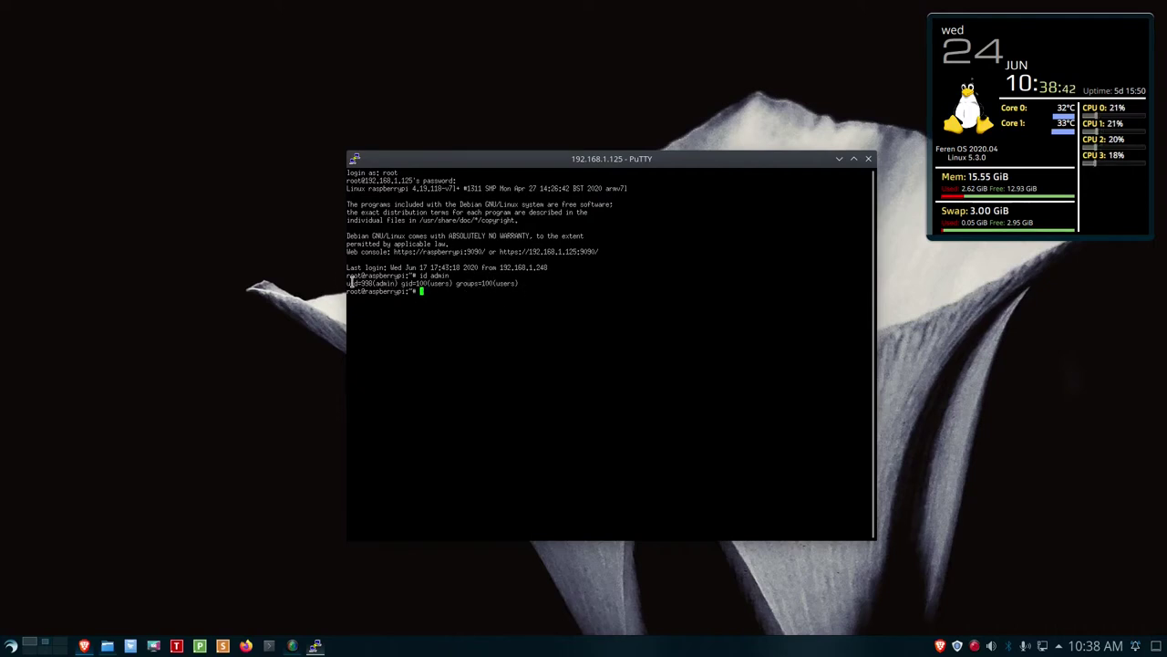
left_click_drag(348, 283, 370, 291)
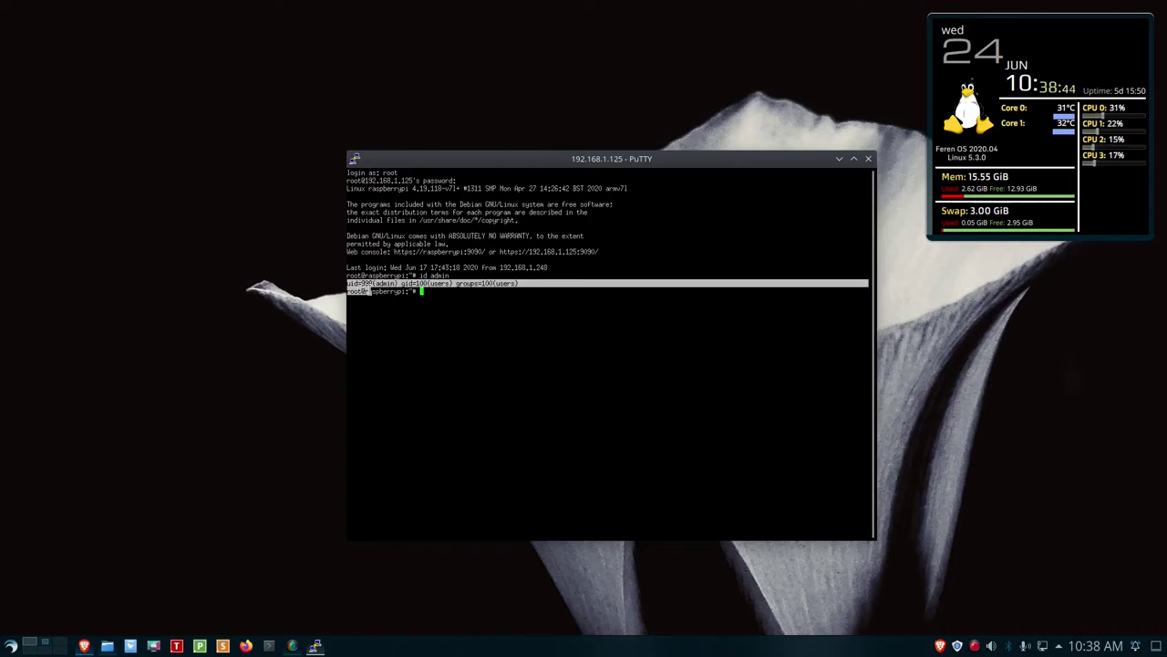
double_click(396, 307)
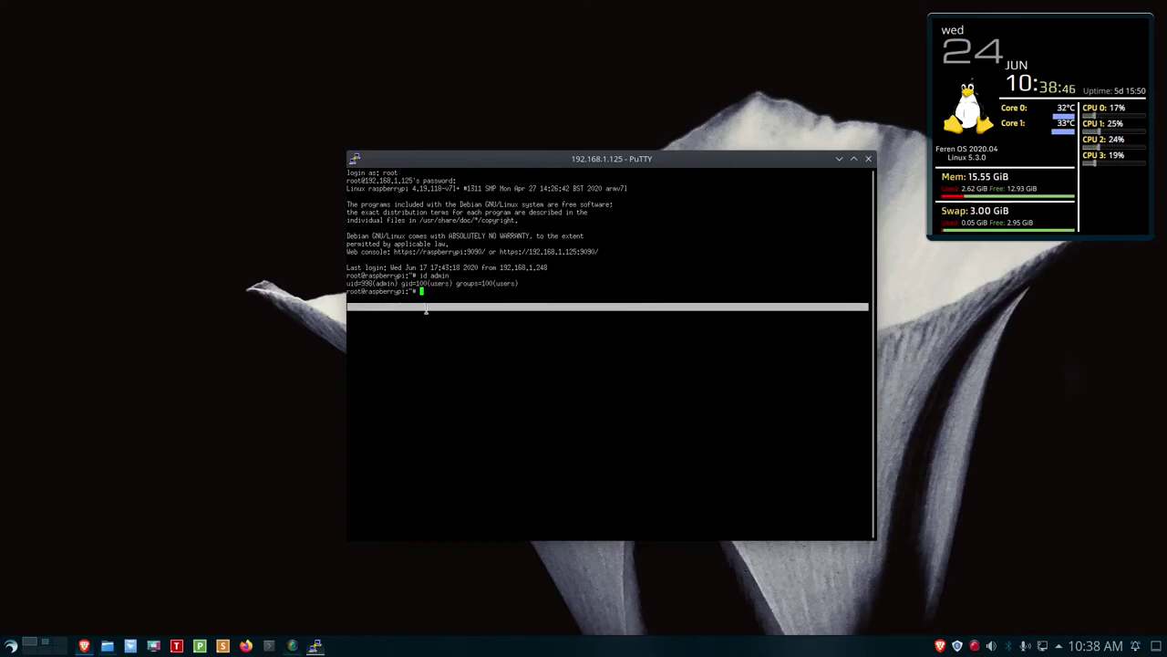
type("sxit")
key("Return")
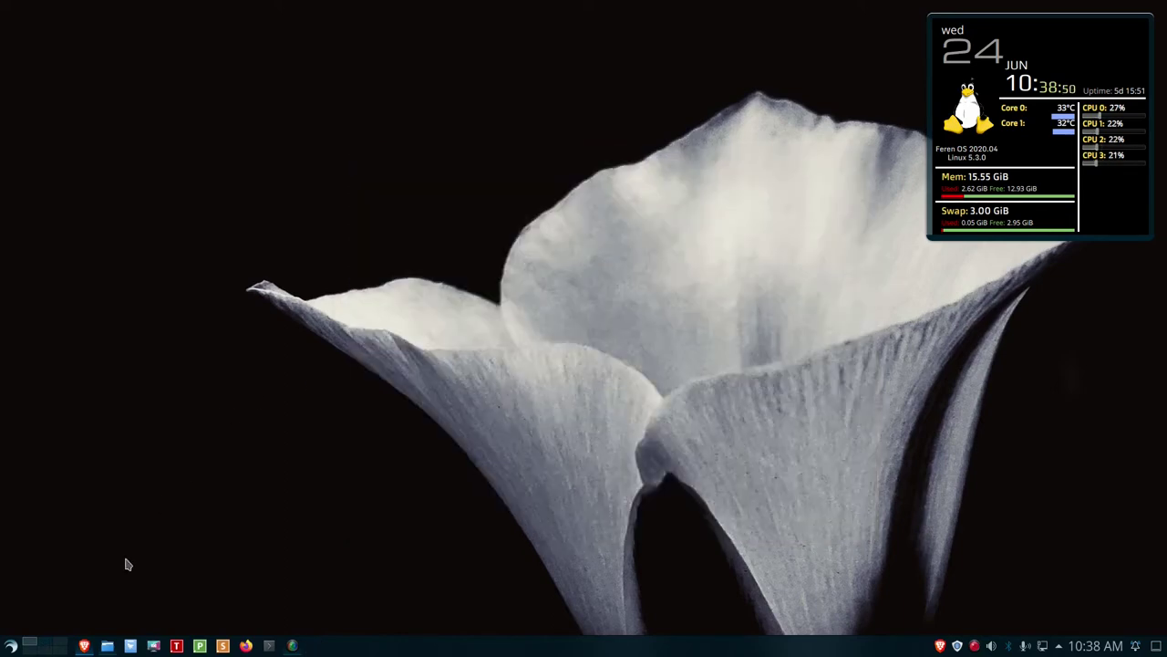
Back in Portainer's compose editor, change PUID to 998 and PGID to 100
left_click(40, 643)
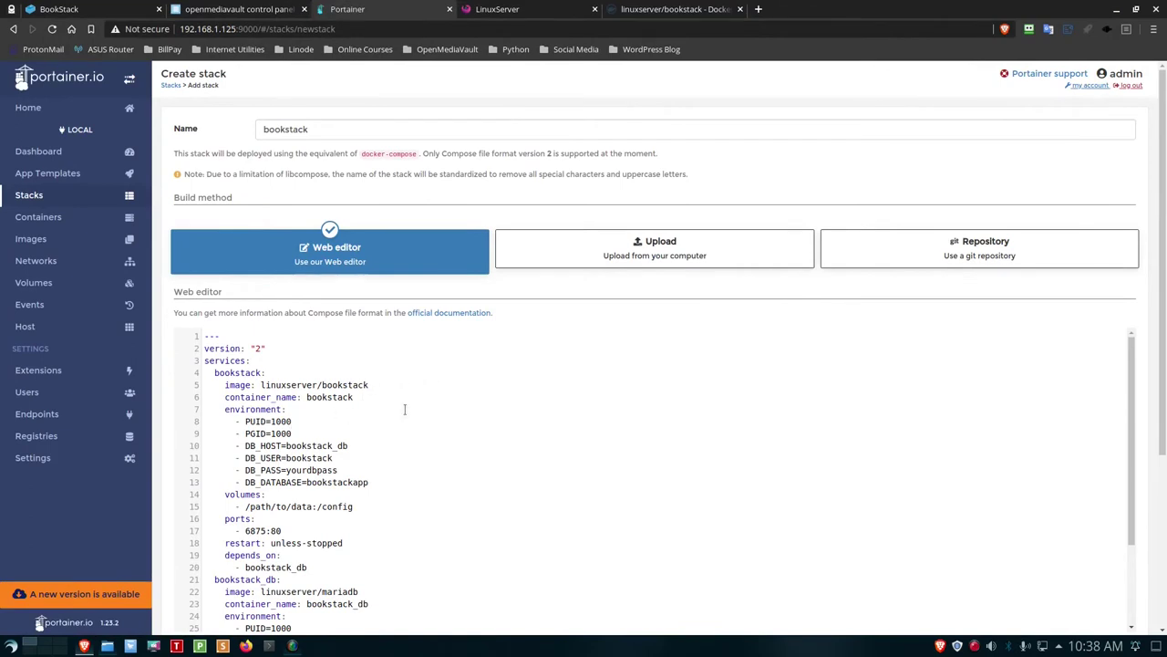
key("BackSpace")
key("BackSpace")
key("BackSpace")
key("BackSpace")
type("998")
left_click(293, 433)
key("BackSpace")
Replace the placeholder database password and select the /path/to/data volume path
scroll(311, 466, "down", 1)
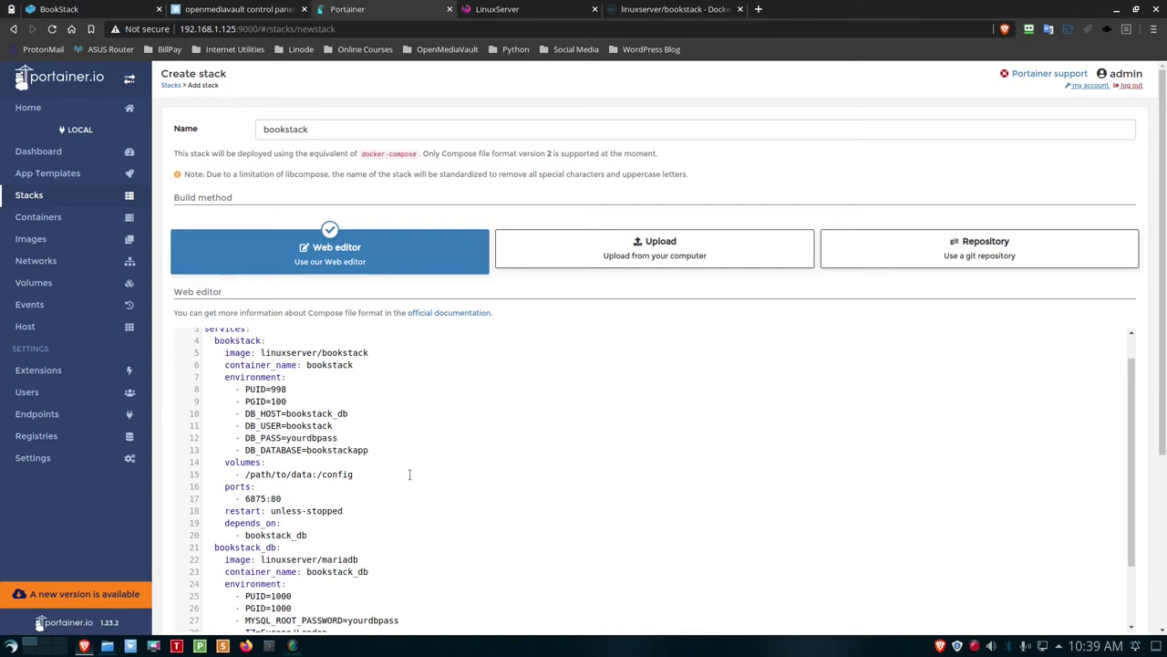
key("BackSpace")
key("BackSpace")
key("BackSpace")
key("BackSpace")
key("BackSpace")
key("BackSpace")
key("BackSpace")
key("BackSpace")
key("BackSpace")
key("BackSpace")
type("password")
left_click_drag(245, 475, 312, 471)
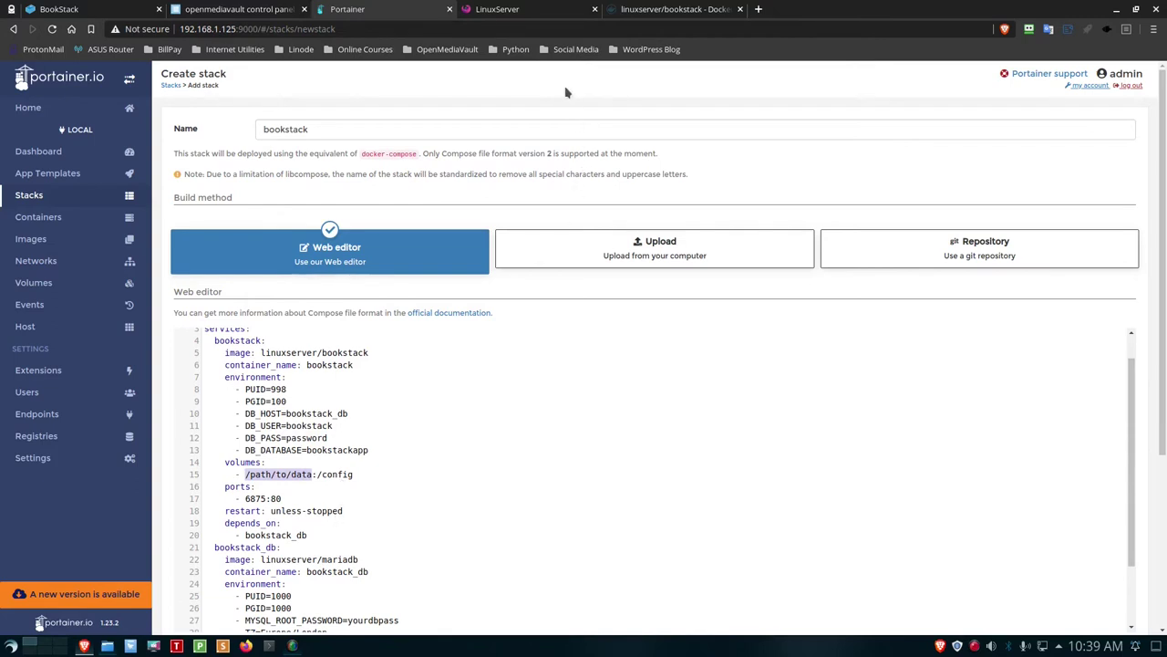
Check OMV's SMB shares and shared folders, finding config on StorVol2, then switch to Desktop 2
left_click(239, 9)
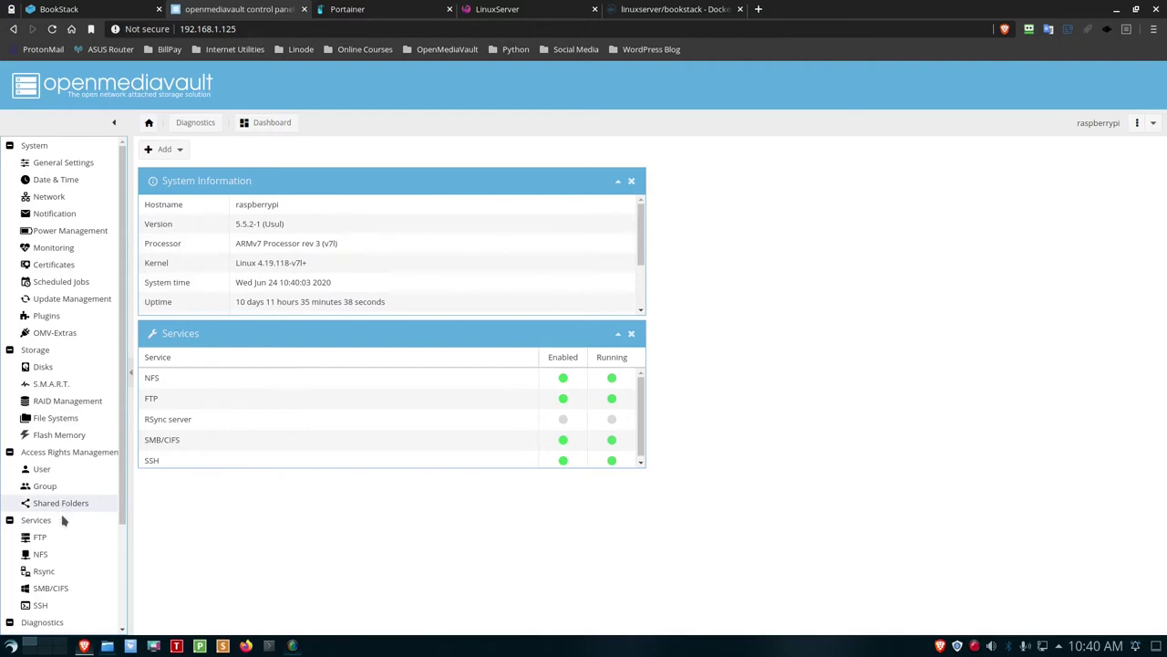
left_click(43, 589)
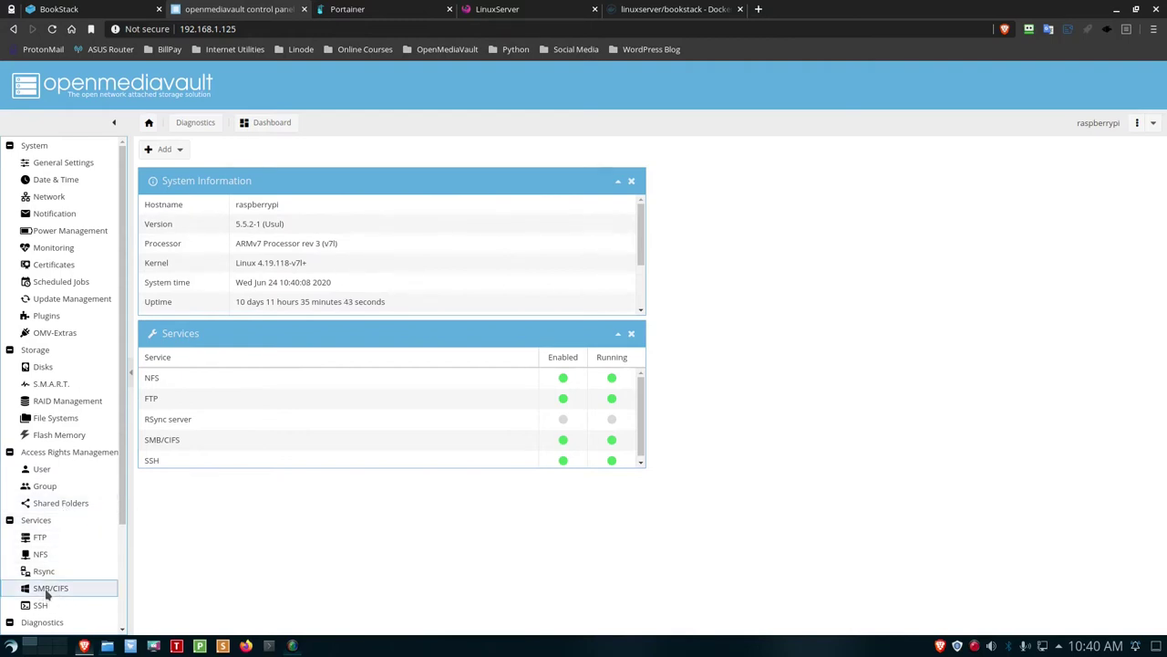
left_click(202, 153)
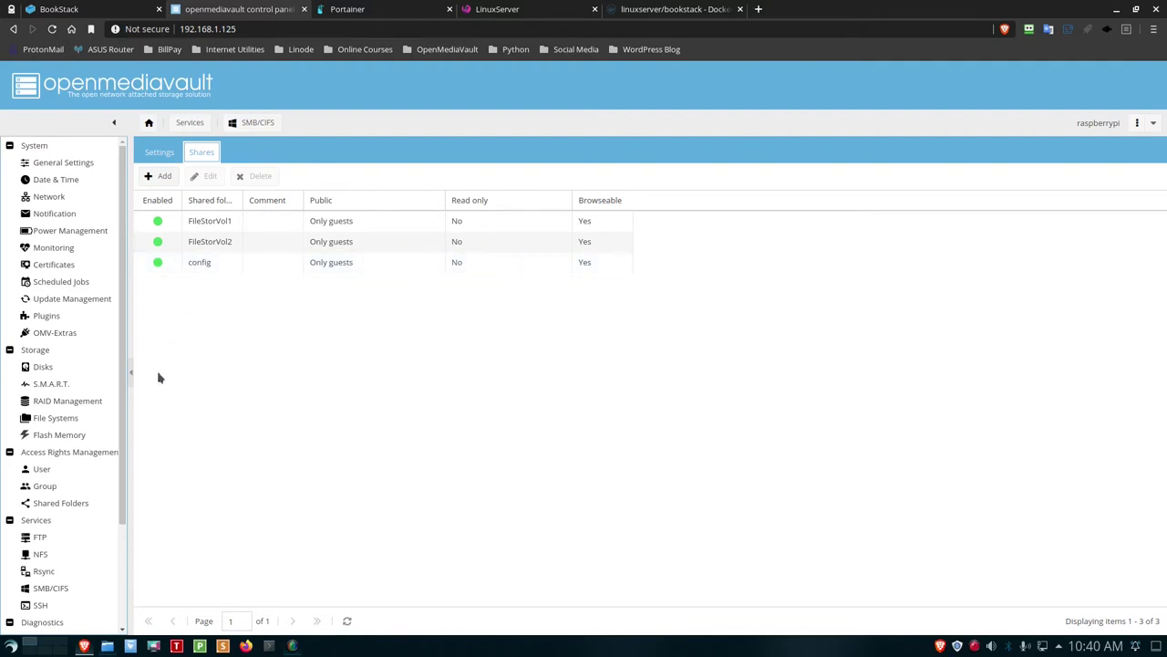
left_click(62, 506)
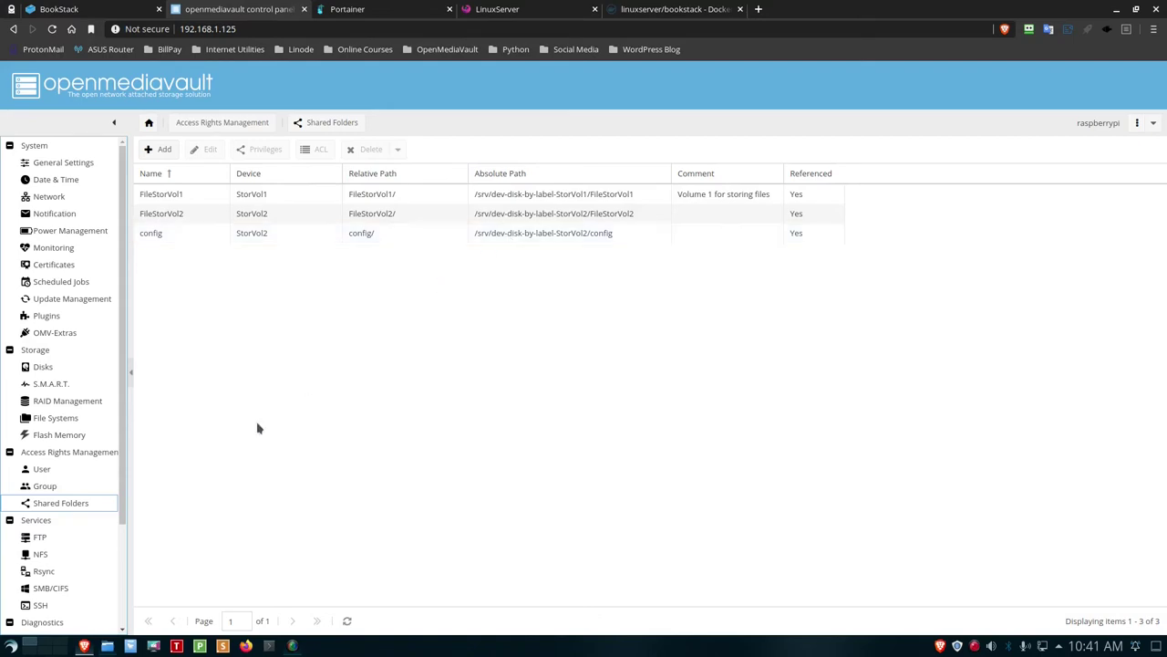
left_click(48, 646)
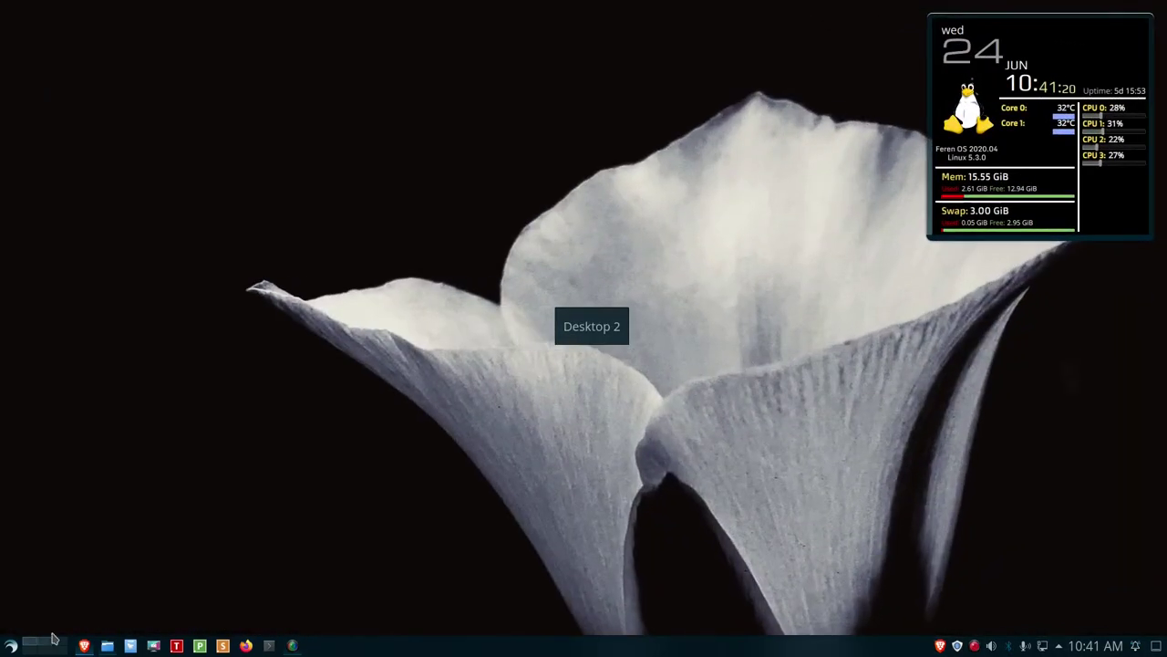
Confirm raspberrypi.local's SMB shares include config, FileStorVol1 and FileStorVol2, then close the file manager
left_click(108, 646)
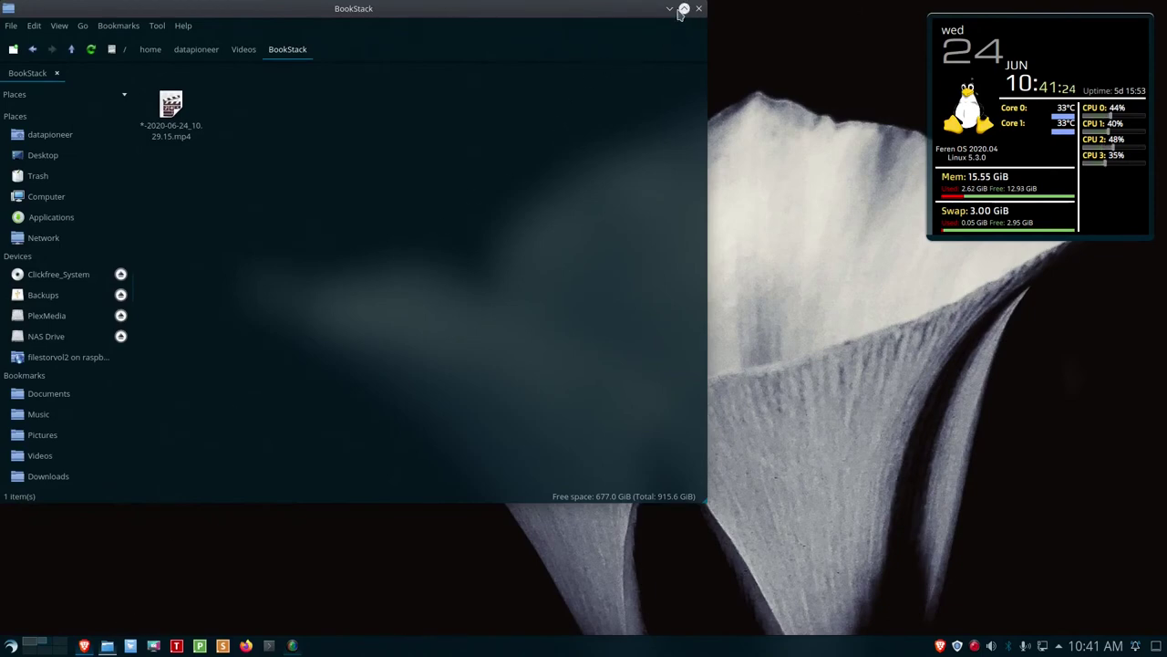
left_click(670, 8)
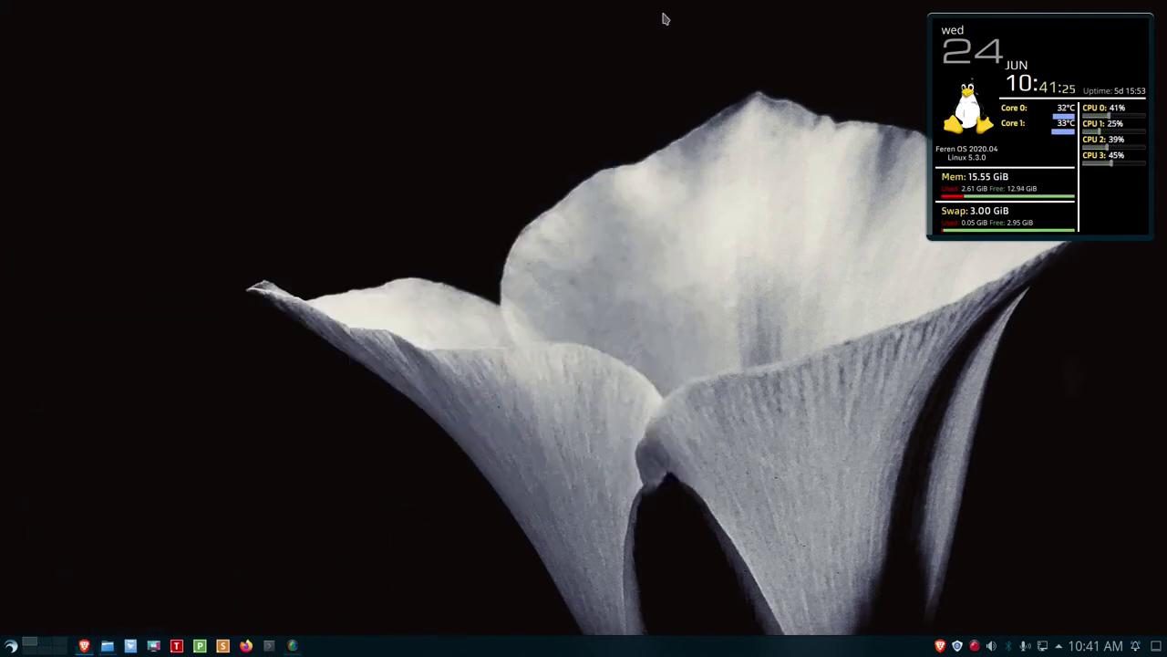
left_click(108, 646)
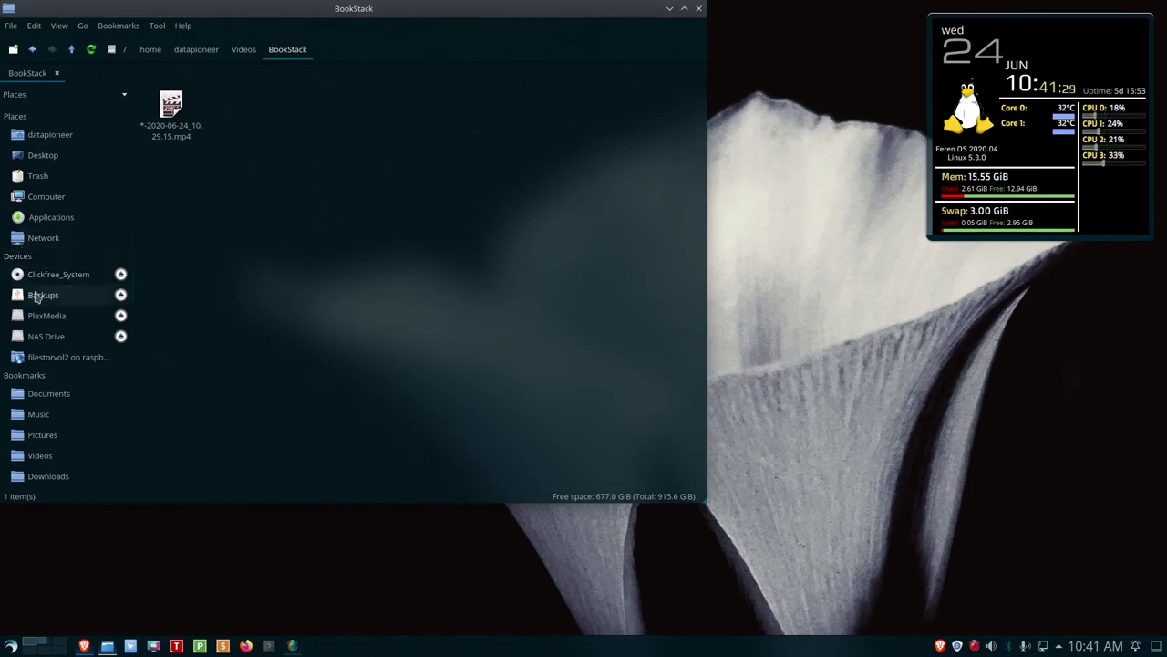
left_click(46, 361)
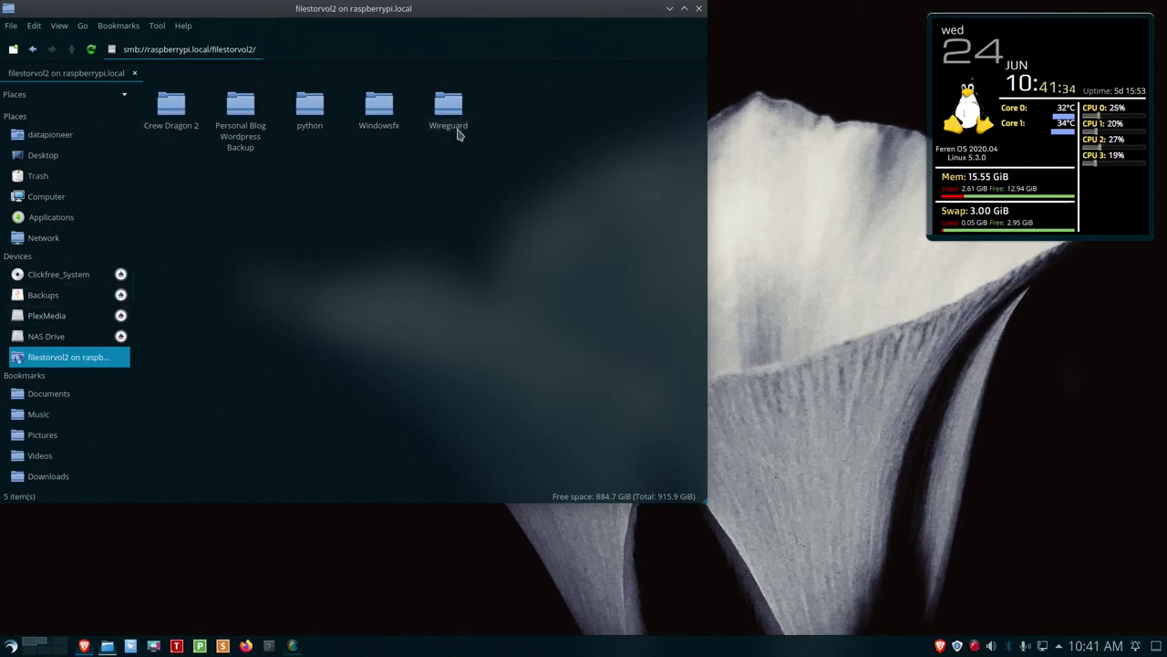
left_click(44, 238)
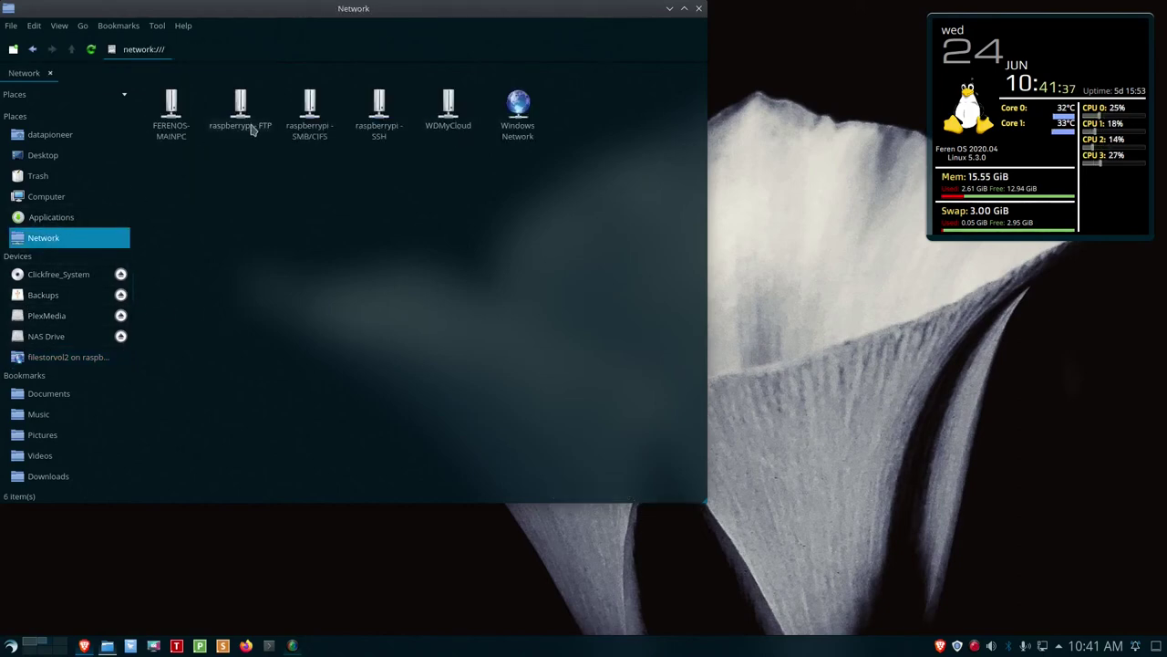
left_click(308, 120)
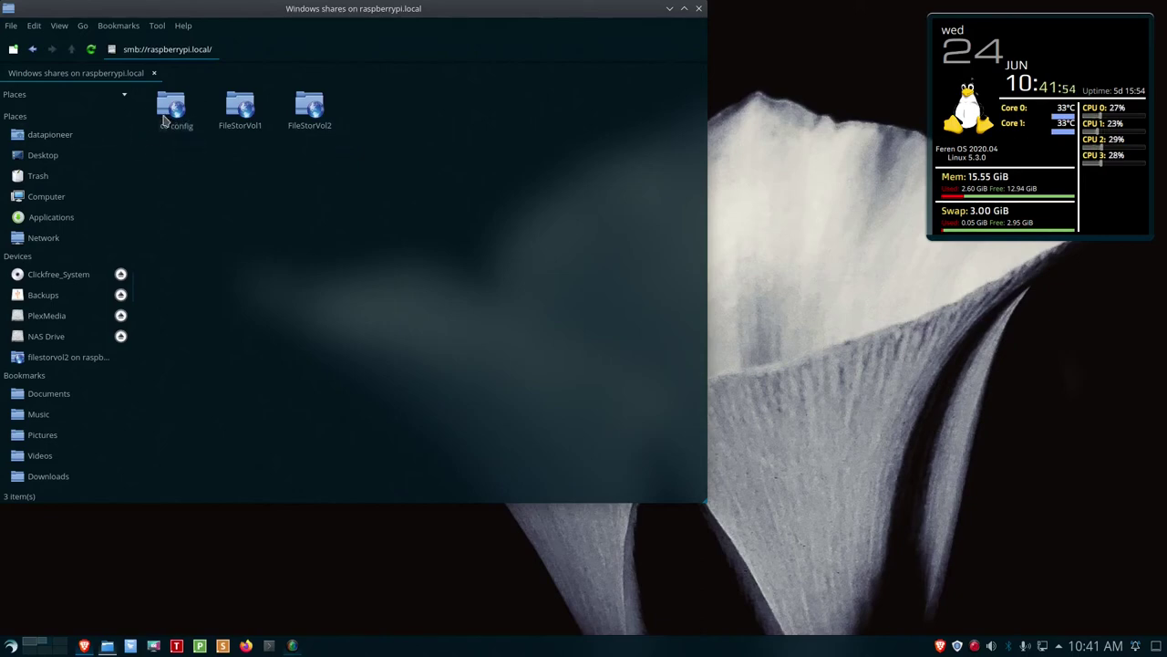
left_click(698, 8)
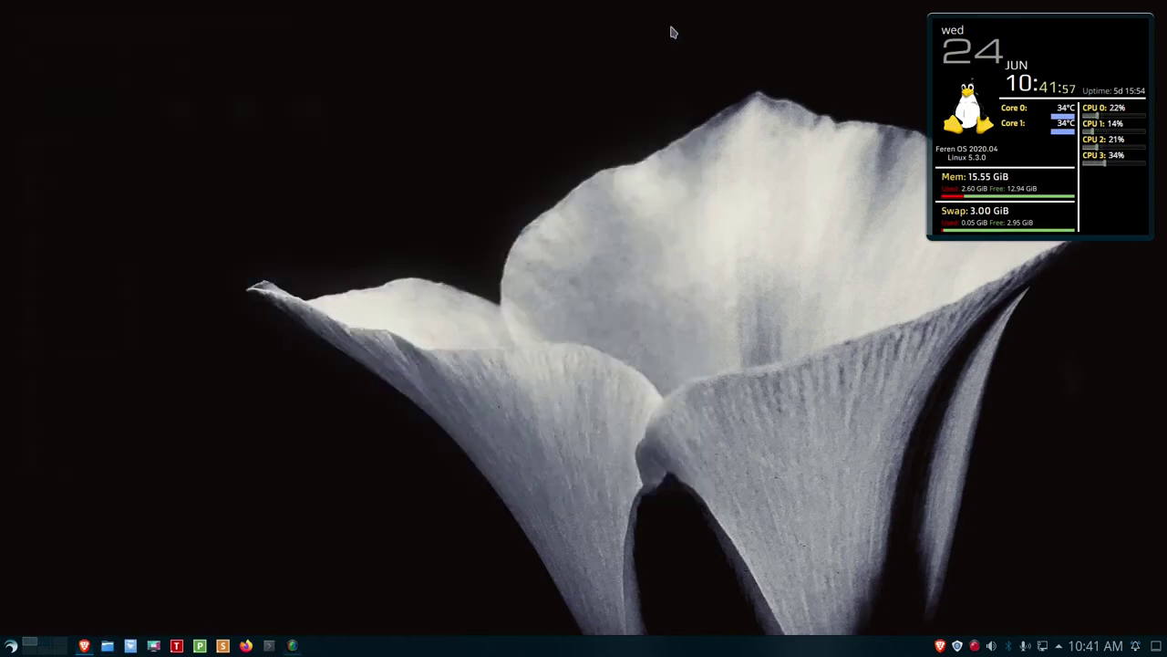
Switch to Desktop 1 with the Shared Folders list and return to the Portainer tab
left_click(41, 647)
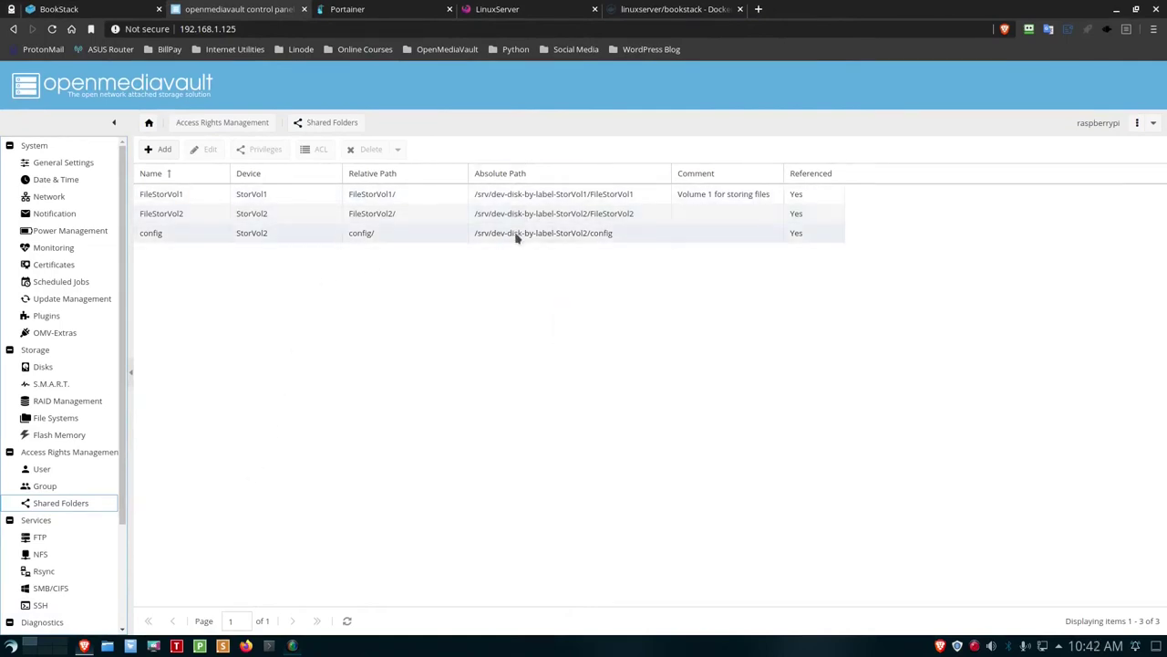
left_click(375, 11)
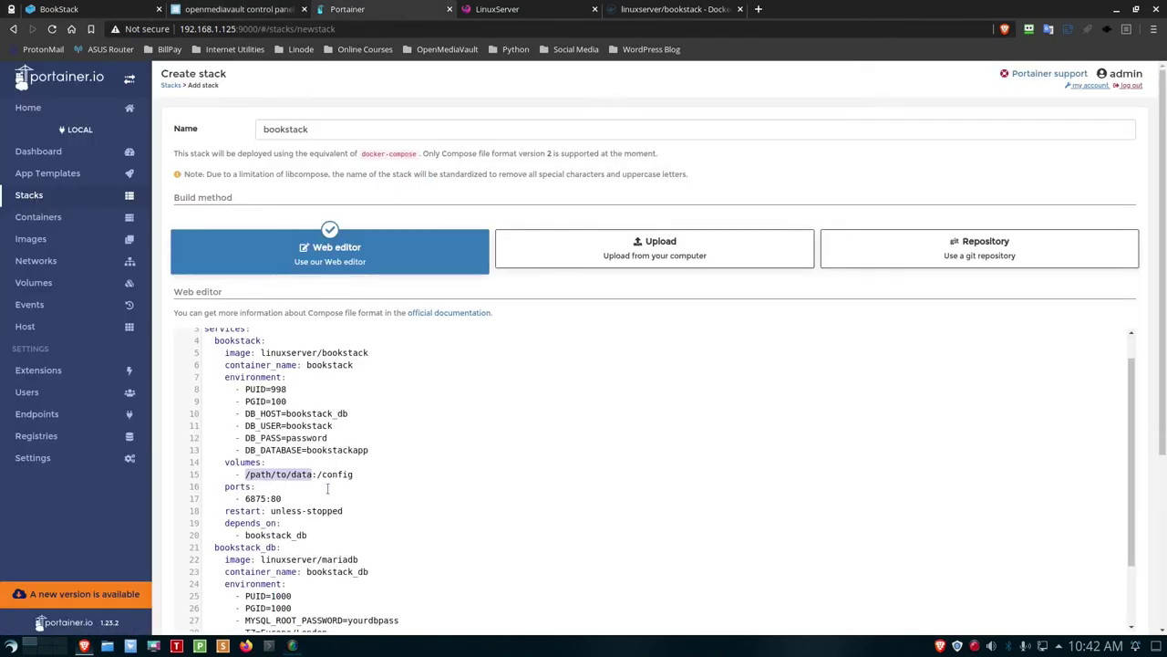
Check the OpenMediaVault bookmarks, then return to the openmediavault Shared Folders tab
left_click(449, 51)
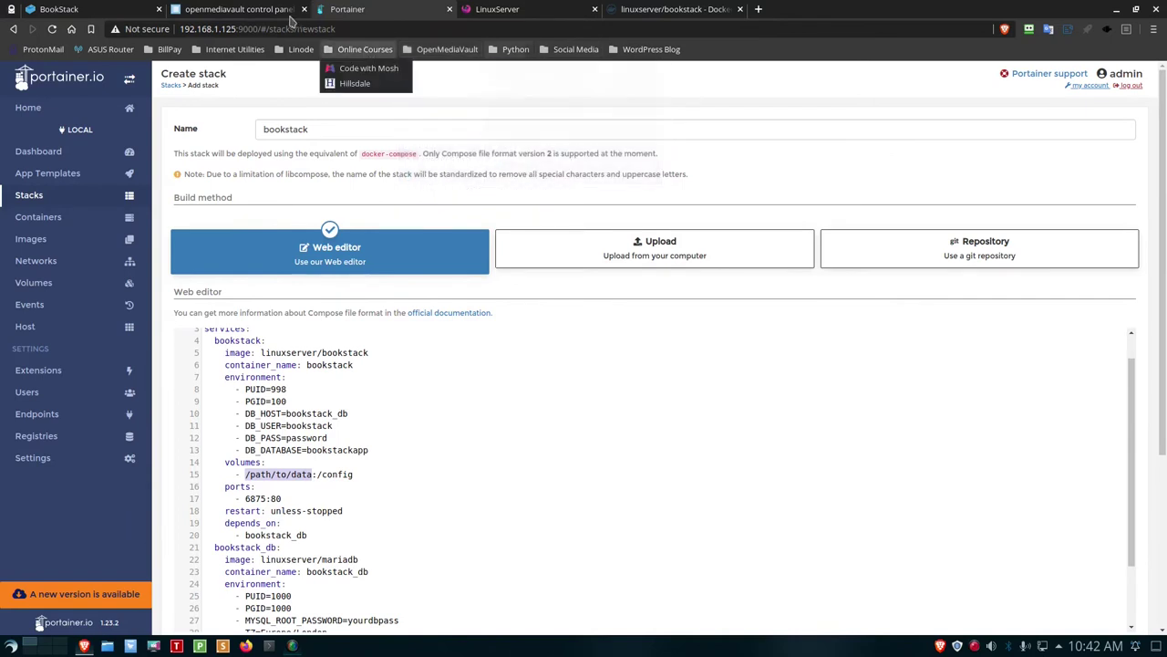
key("Escape")
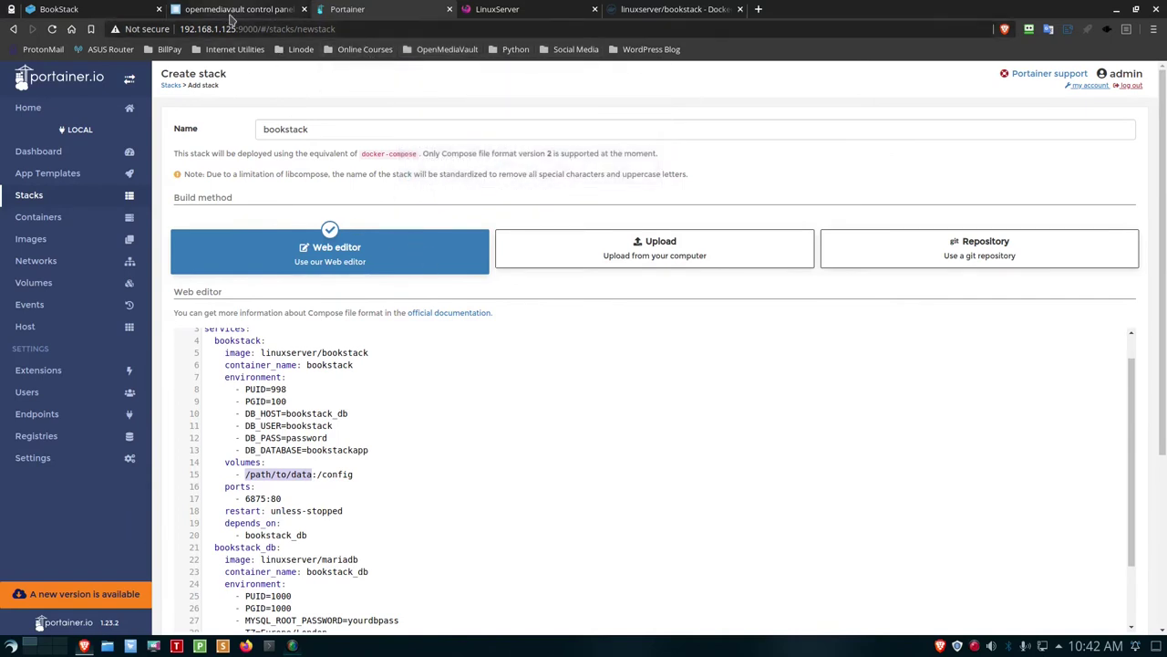
left_click(233, 11)
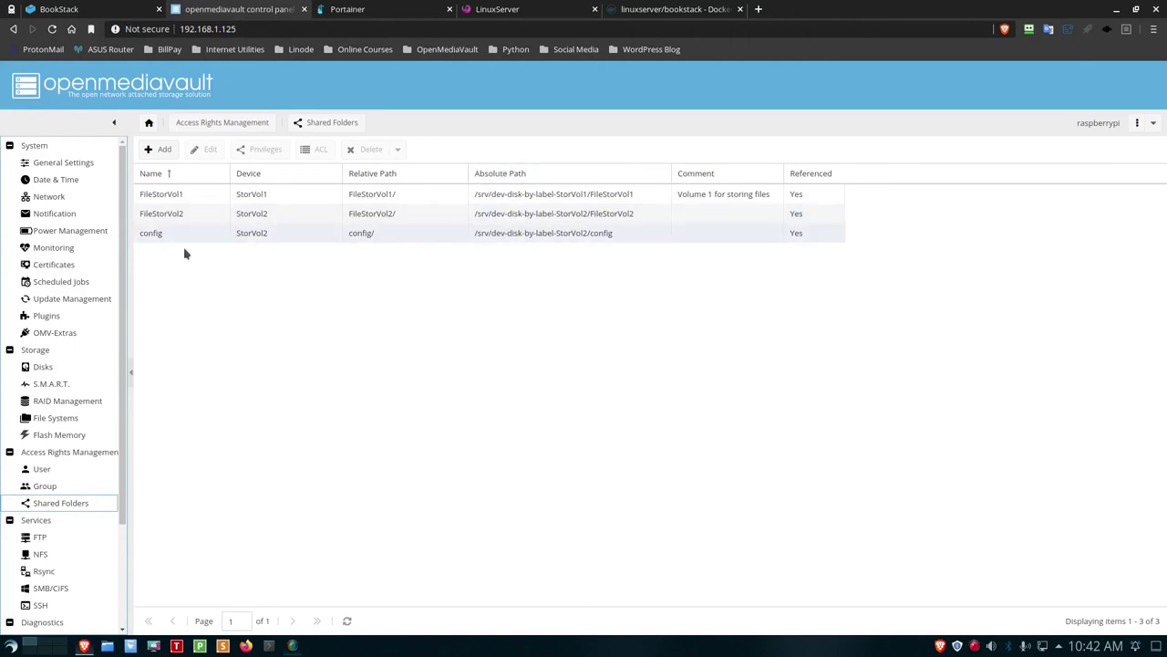
Copy the config folder's path /srv/dev-disk-by-label-StorVol2/config using the DevTools inspector
right_click(506, 235)
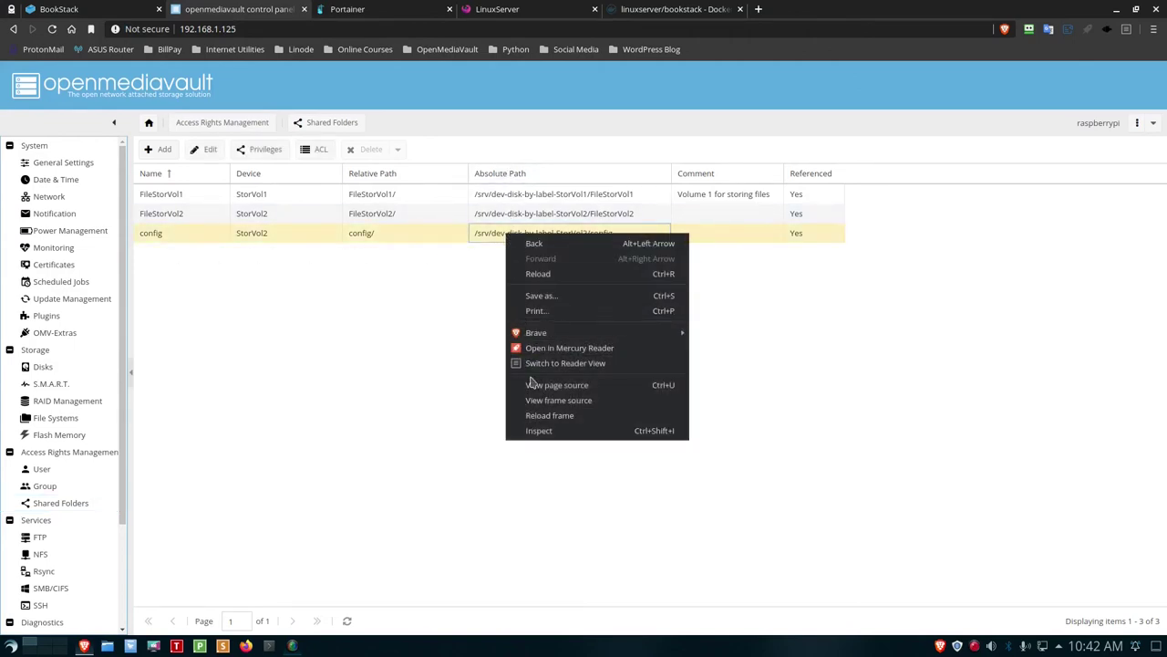
left_click(537, 430)
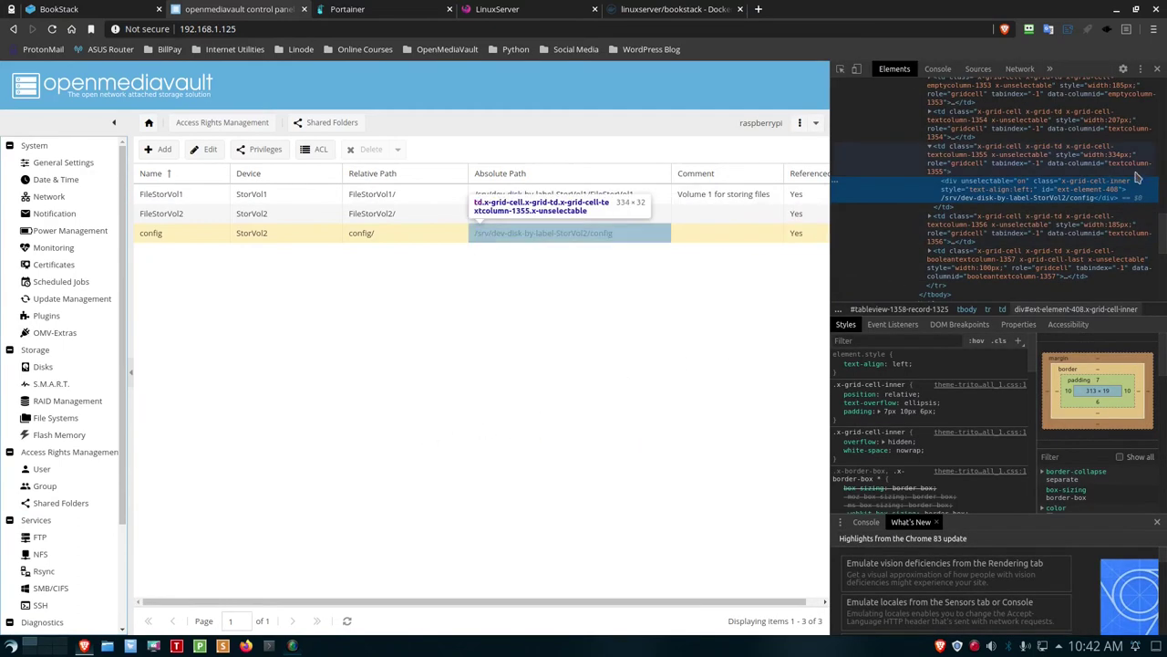
right_click(1002, 205)
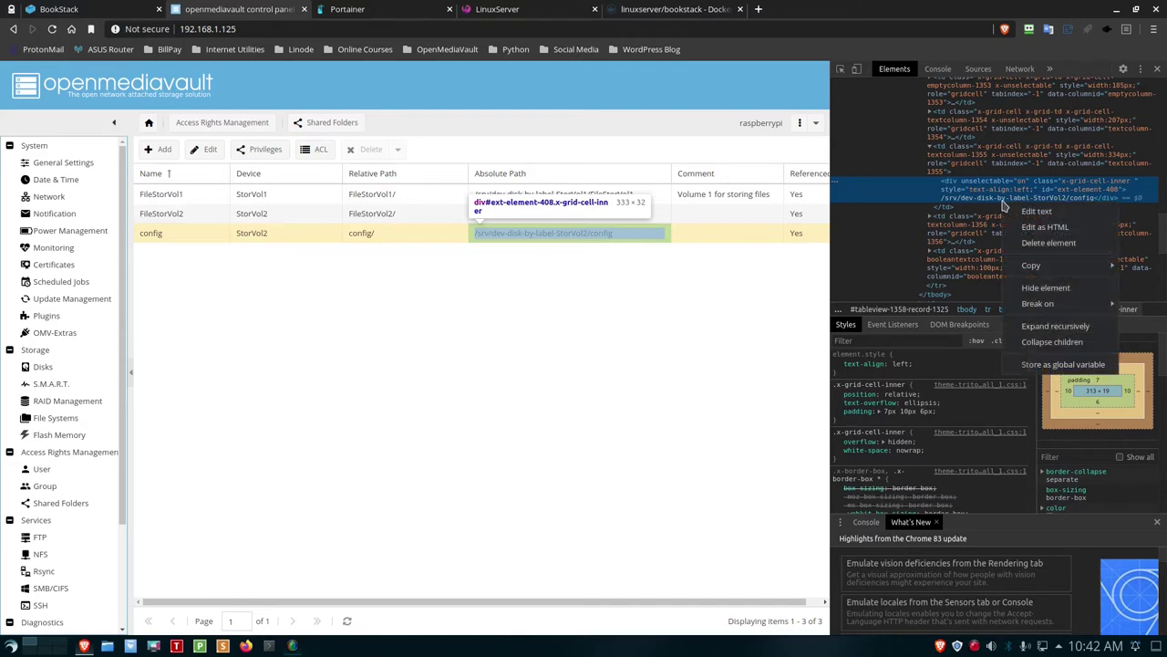
left_click(1026, 203)
right_click(1028, 203)
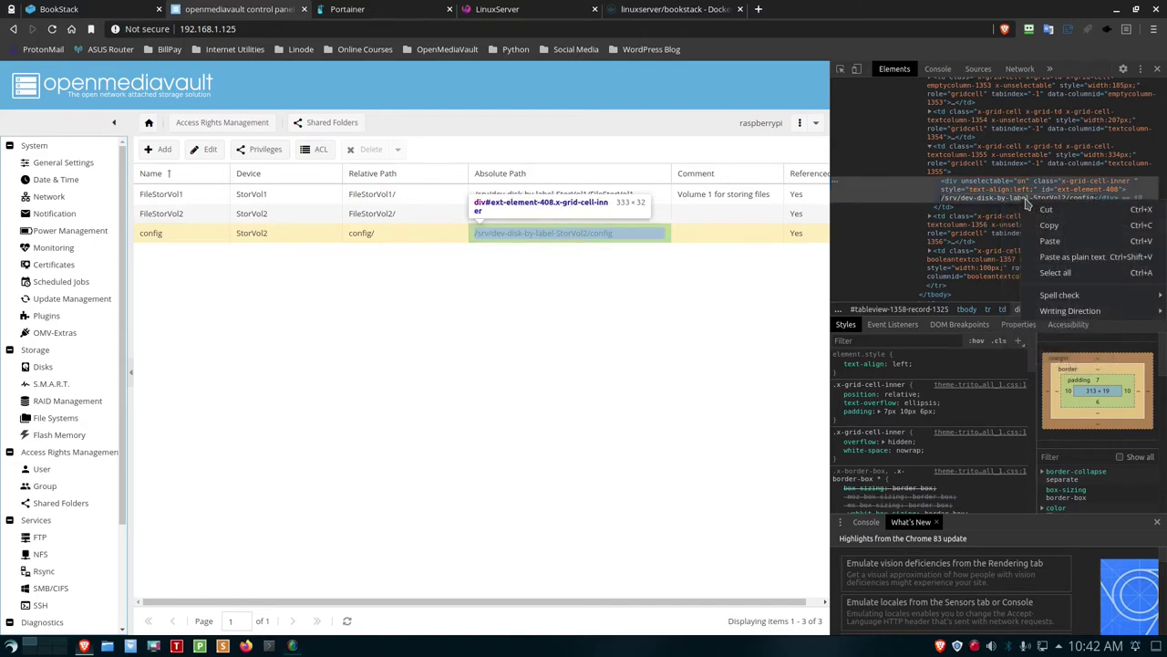
mouse_move(1049, 313)
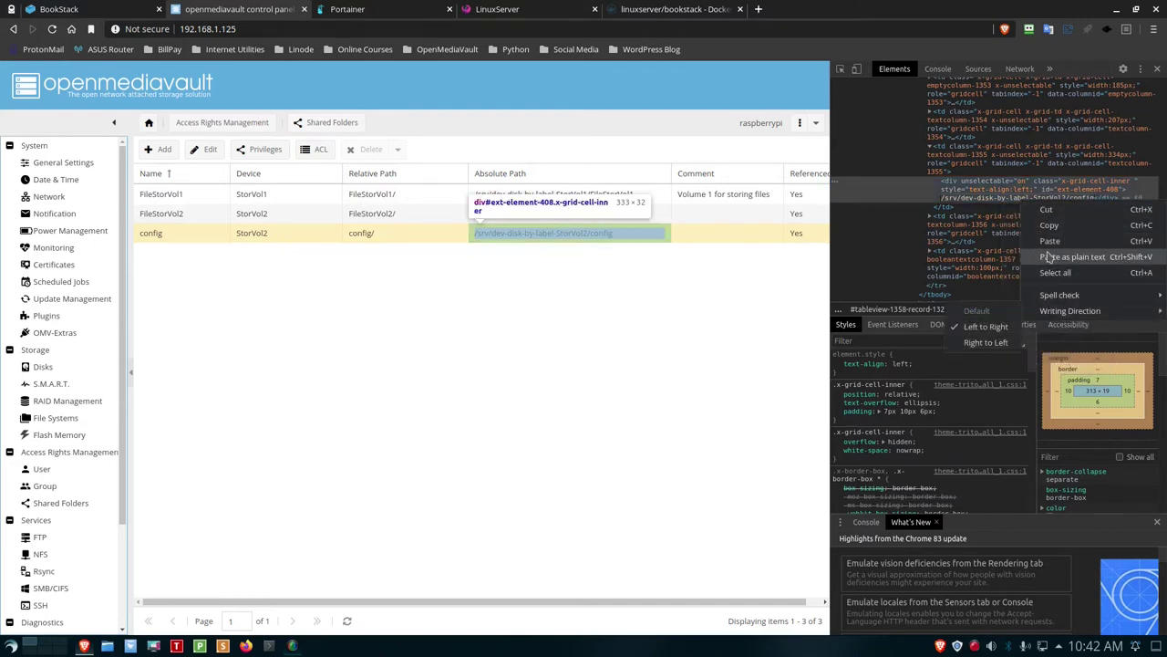
left_click(1051, 225)
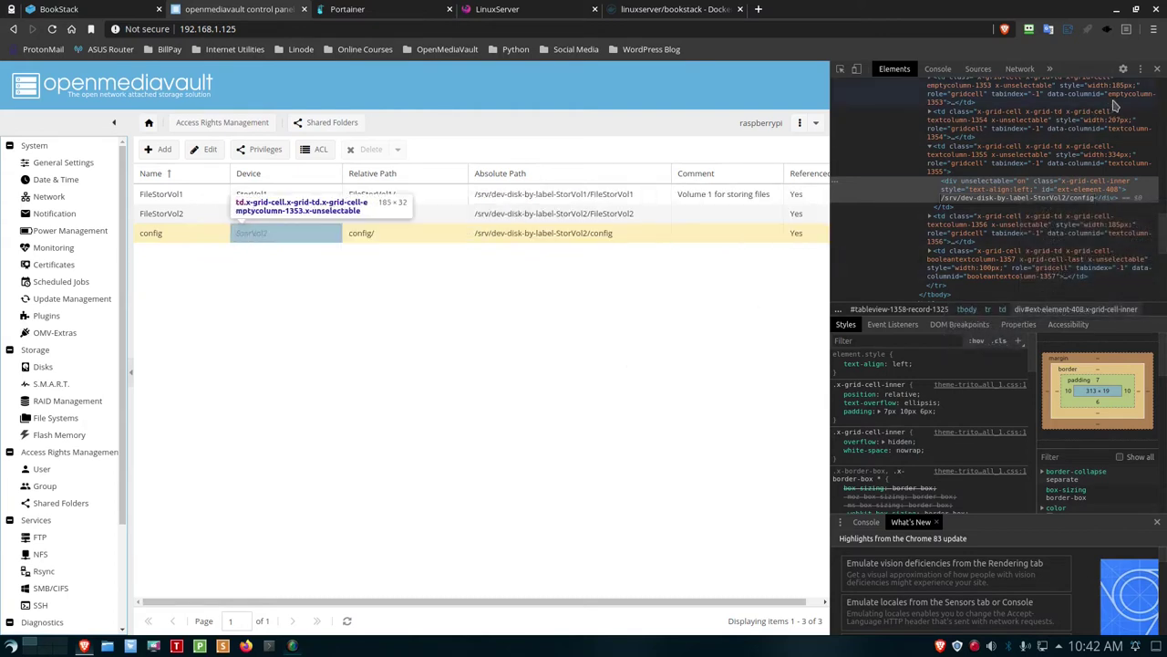
key("F12")
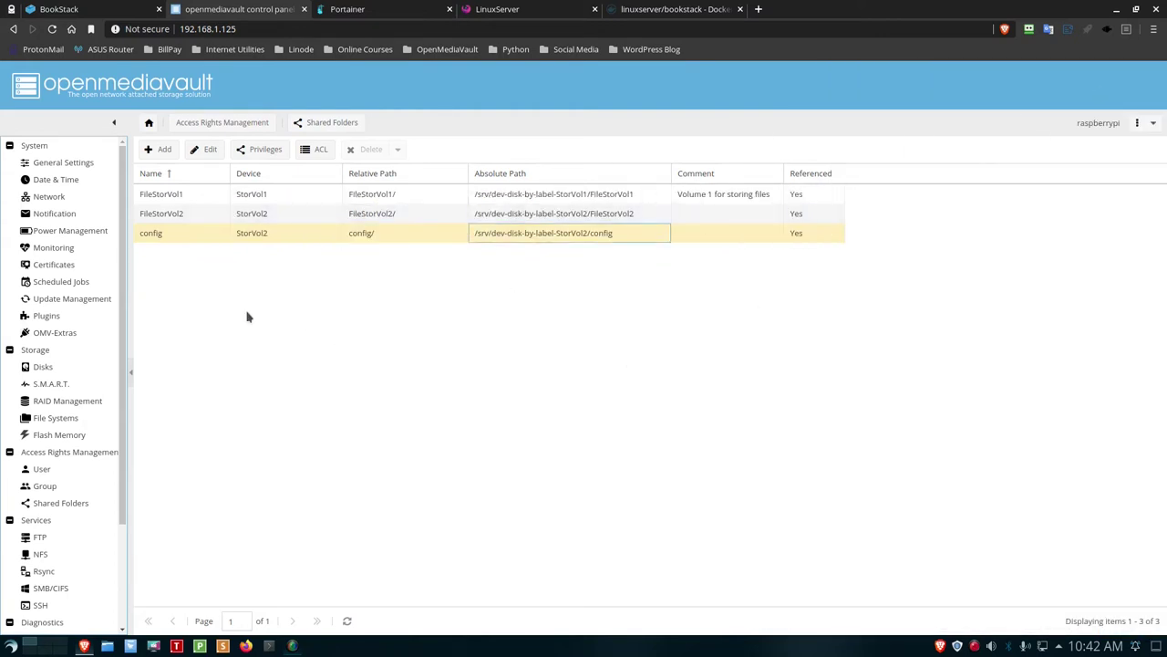
left_click(355, 14)
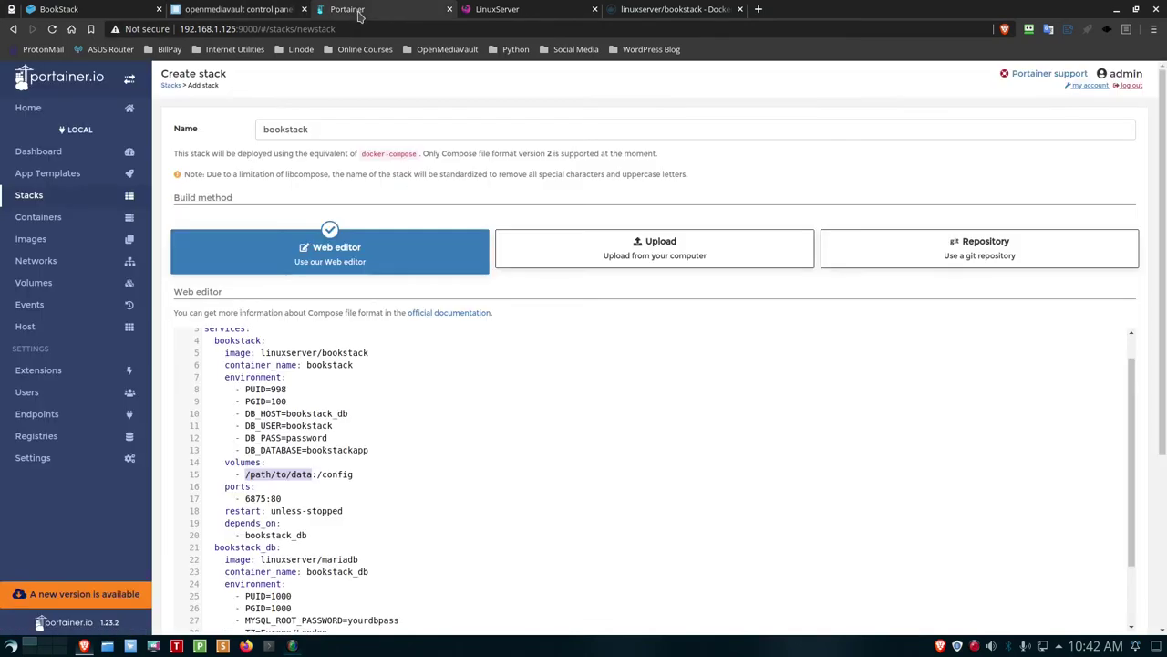
Replace /path/to/data on line 15 with /srv/dev-disk-by-label-StorVol2/config/bookstack
right_click(267, 473)
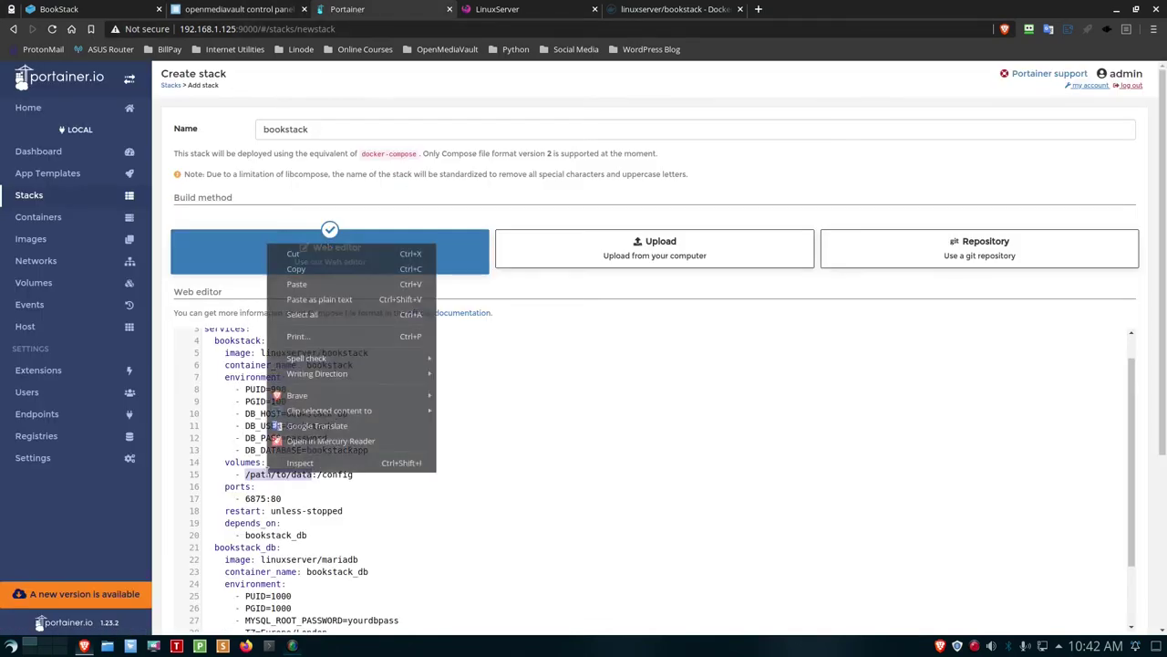
left_click(311, 285)
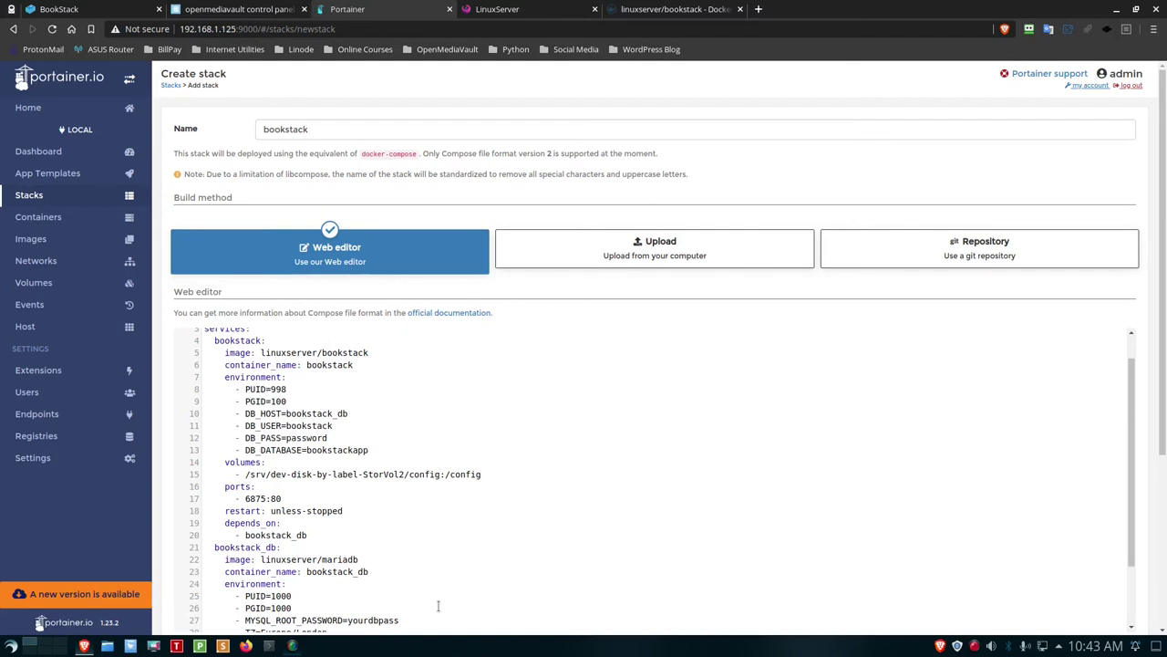
type("/")
type("bookstack")
scroll(264, 490, "down", 1)
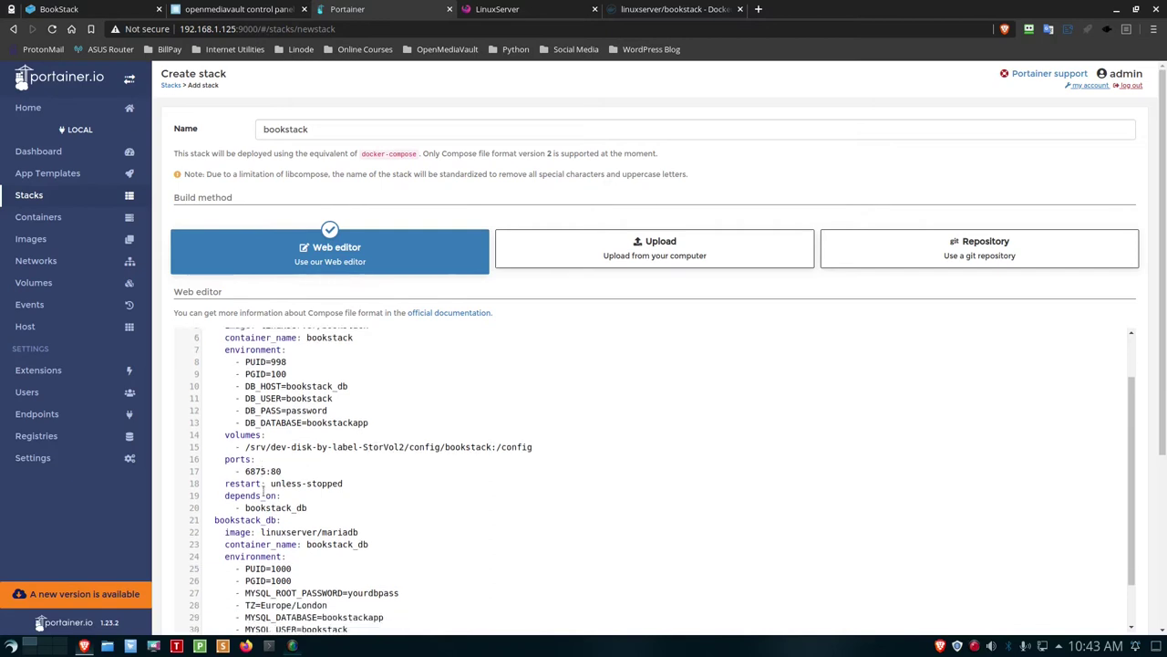
scroll(263, 489, "down", 2)
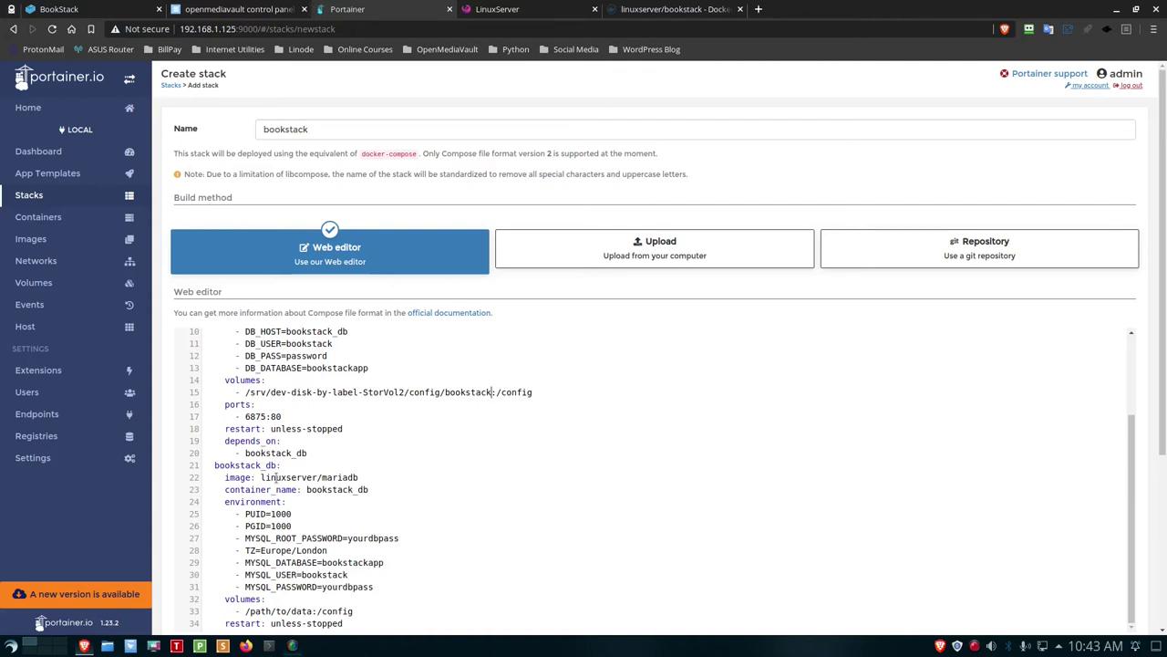
scroll(264, 477, "down", 1)
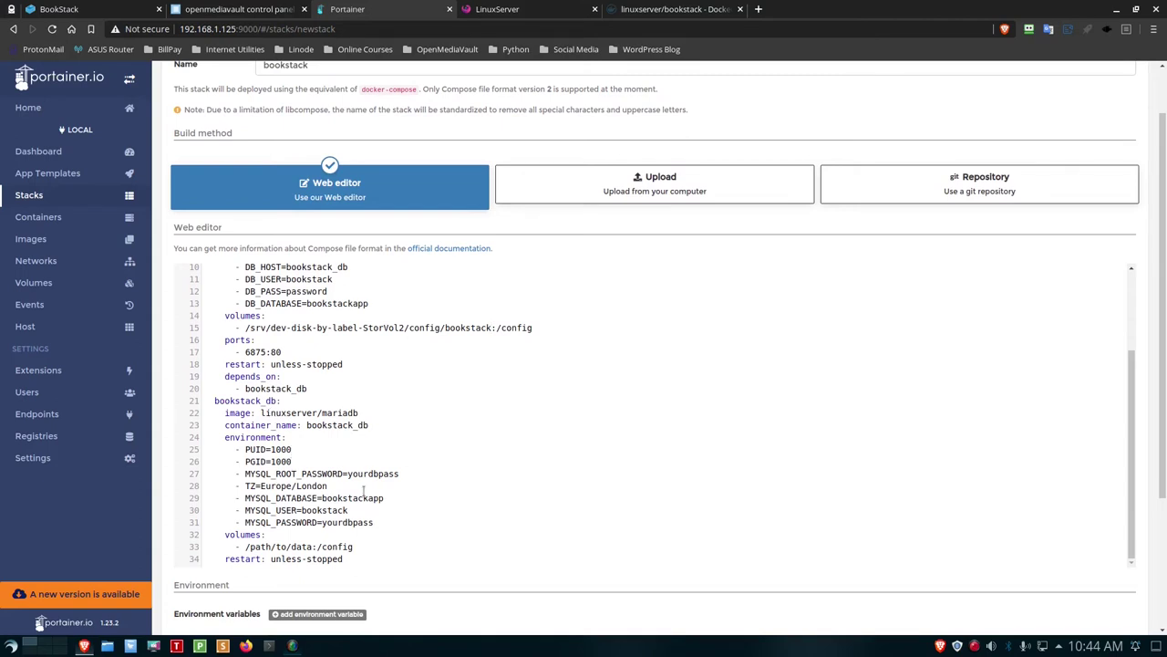
Change the bookstack_db PUID to 998 and PGID from 1000 to 100
key("BackSpace")
key("BackSpace")
key("BackSpace")
key("BackSpace")
type("887")
key("BackSpace")
key("BackSpace")
key("BackSpace")
type("998")
left_click(299, 460)
key("BackSpace")
Set TZ to America/New_York and replace the MySQL root and user passwords
left_click(402, 475)
key("BackSpace")
key("BackSpace")
key("BackSpace")
key("BackSpace")
key("BackSpace")
key("BackSpace")
key("BackSpace")
key("BackSpace")
key("BackSpace")
key("BackSpace")
type("password")
left_click(338, 485)
key("BackSpace")
key("BackSpace")
key("BackSpace")
key("BackSpace")
key("BackSpace")
key("BackSpace")
key("BackSpace")
key("BackSpace")
key("BackSpace")
key("BackSpace")
key("BackSpace")
key("BackSpace")
key("BackSpace")
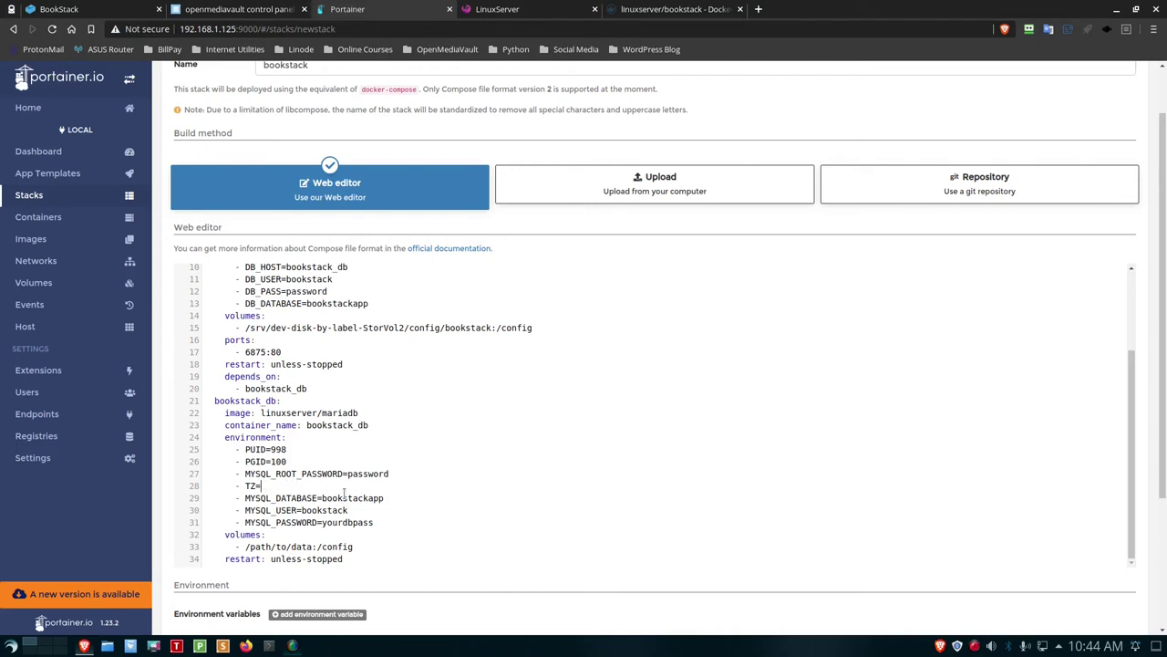
type("America/New_York")
key("BackSpace")
key("BackSpace")
key("BackSpace")
key("BackSpace")
key("BackSpace")
key("BackSpace")
key("BackSpace")
key("BackSpace")
key("BackSpace")
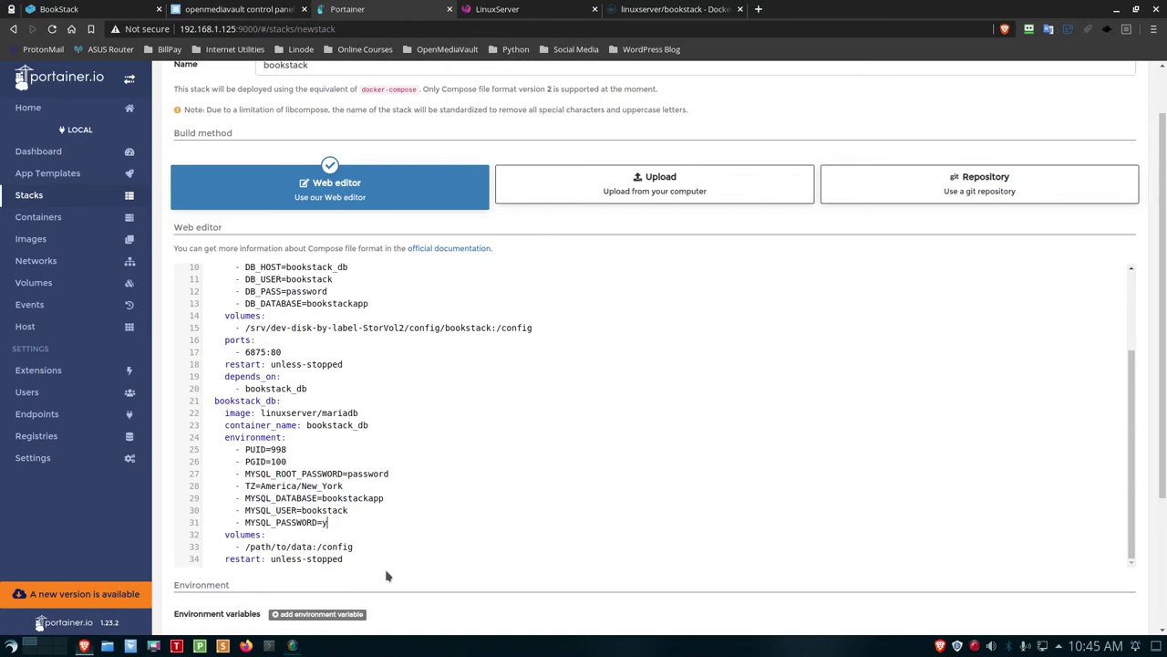
type("password")
scroll(387, 576, "down", 1)
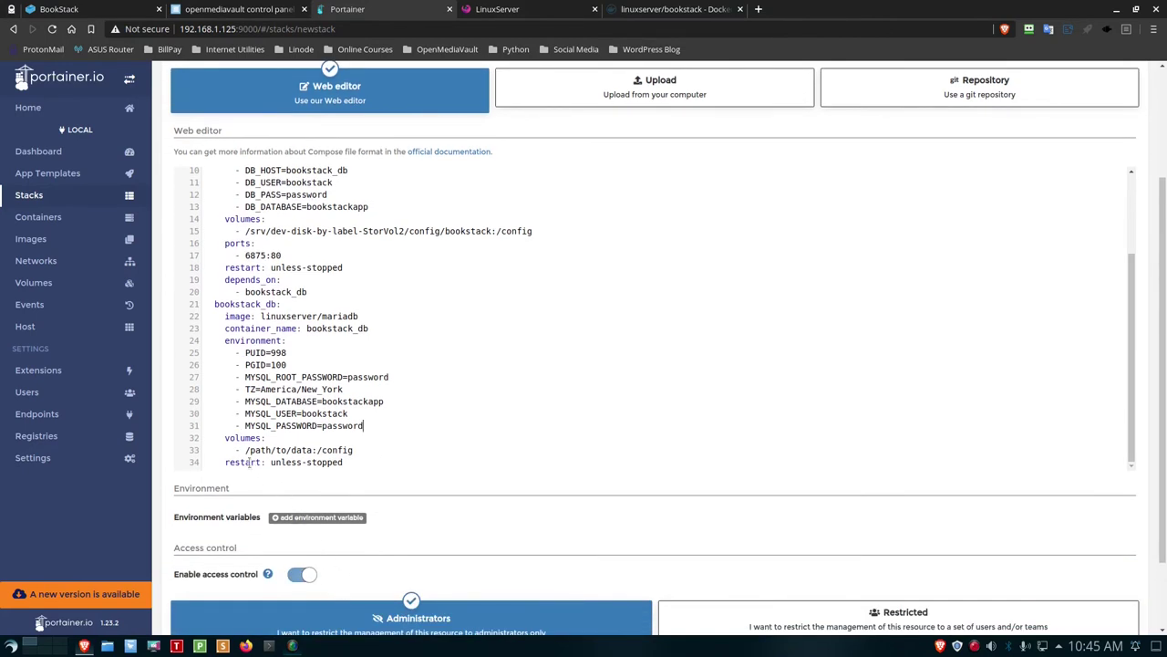
Copy the /srv/dev-disk-by-label-StorVol2/config/bookstack path from line 15
left_click_drag(244, 450, 313, 449)
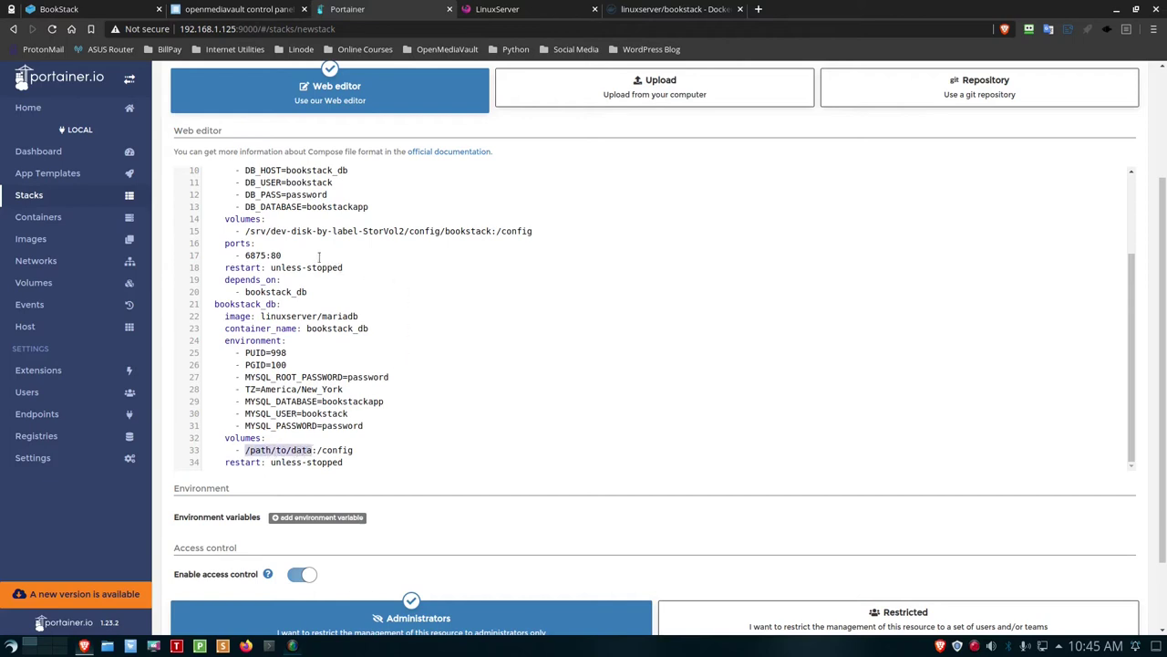
left_click_drag(244, 230, 441, 231)
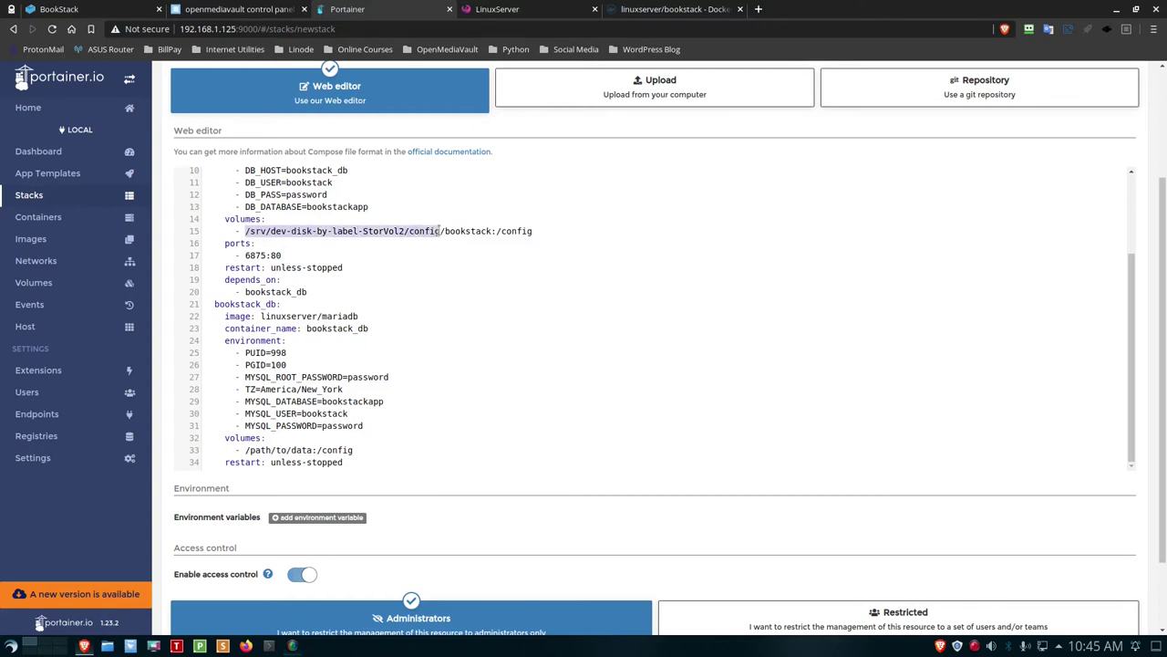
left_click_drag(441, 231, 492, 233)
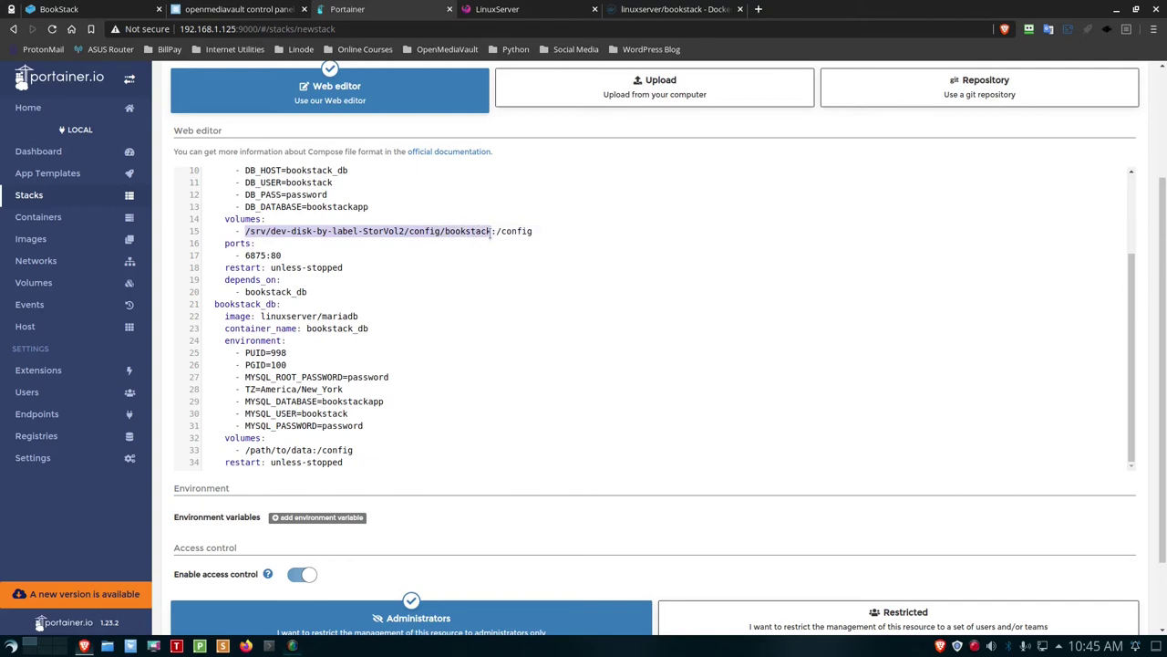
right_click(423, 229)
left_click(451, 253)
Paste it over /path/to/data on line 33 and append /db
left_click_drag(245, 450, 313, 444)
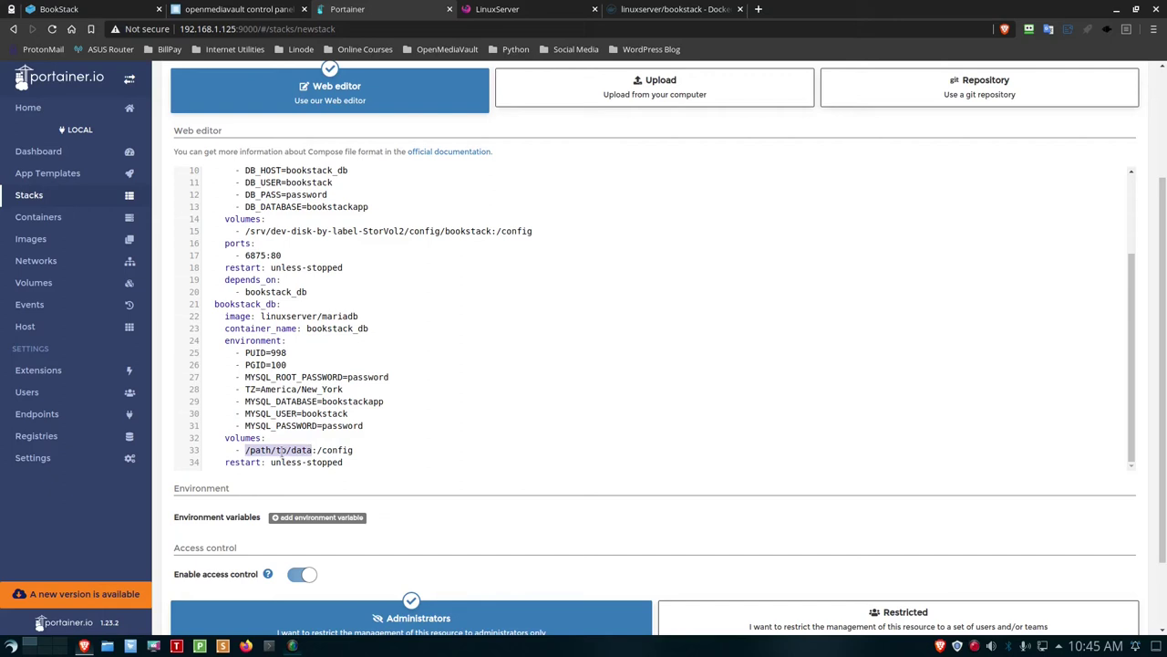
right_click(278, 449)
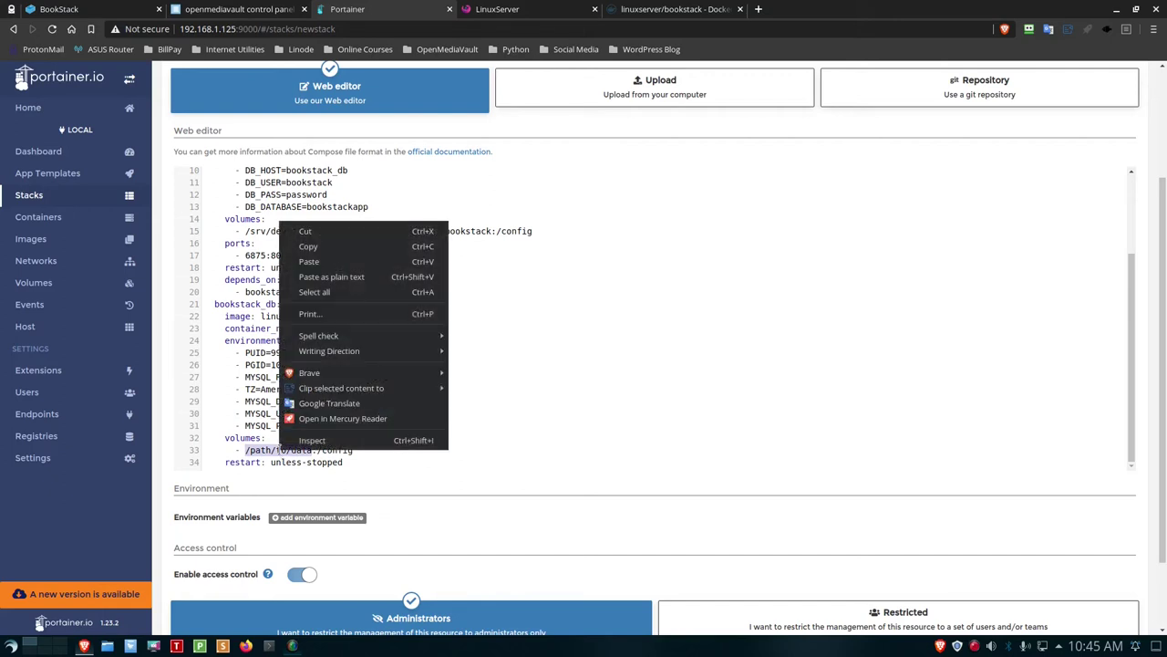
left_click(308, 262)
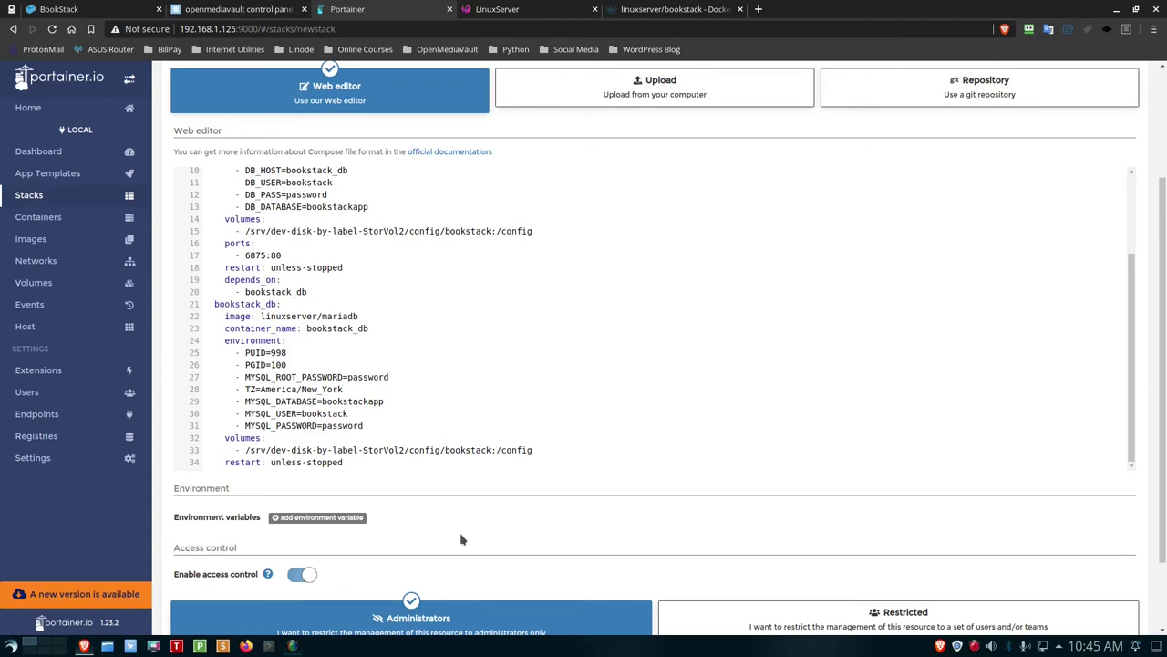
type("/db")
scroll(394, 502, "down", 1)
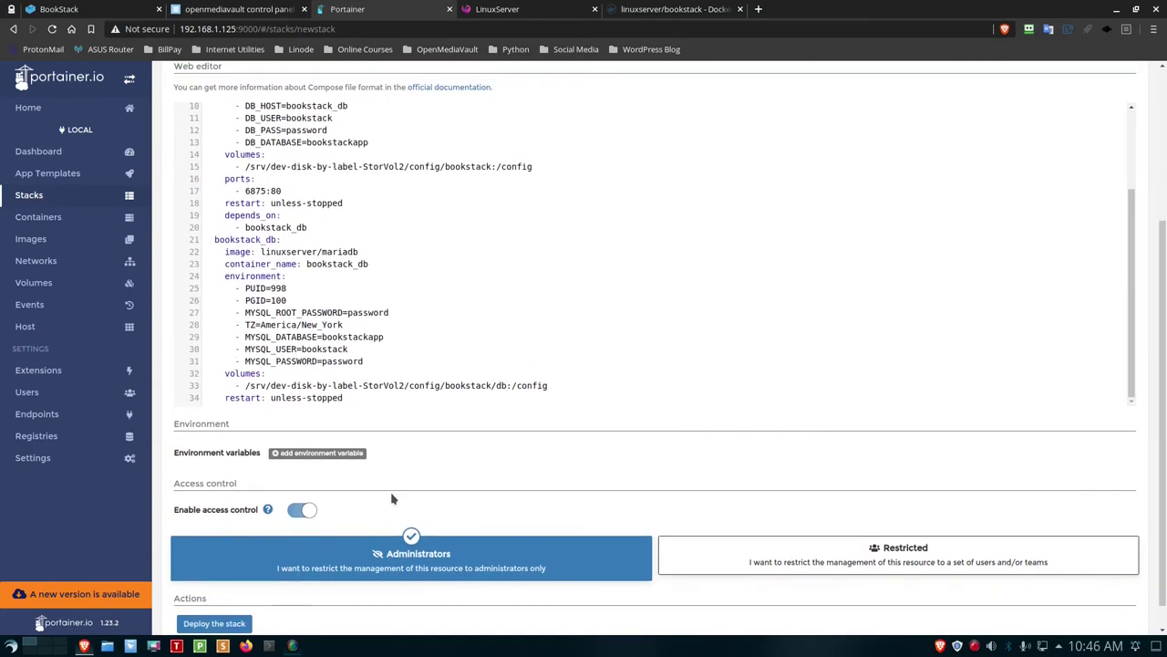
scroll(392, 497, "up", 2)
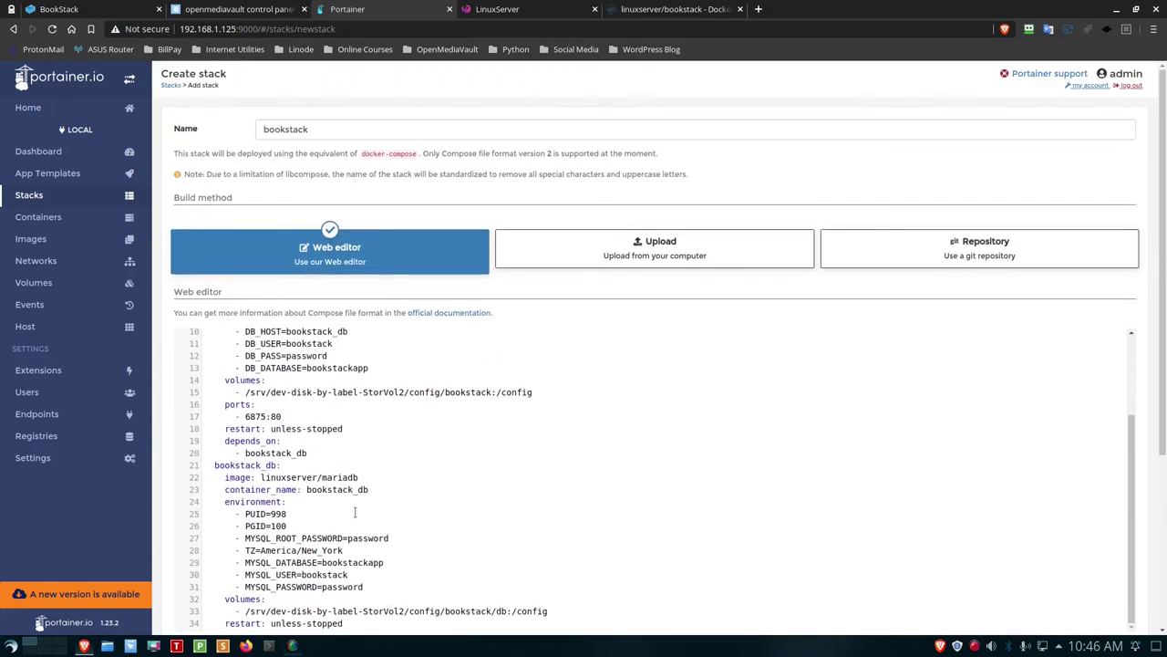
scroll(355, 544, "down", 2)
scroll(355, 545, "down", 2)
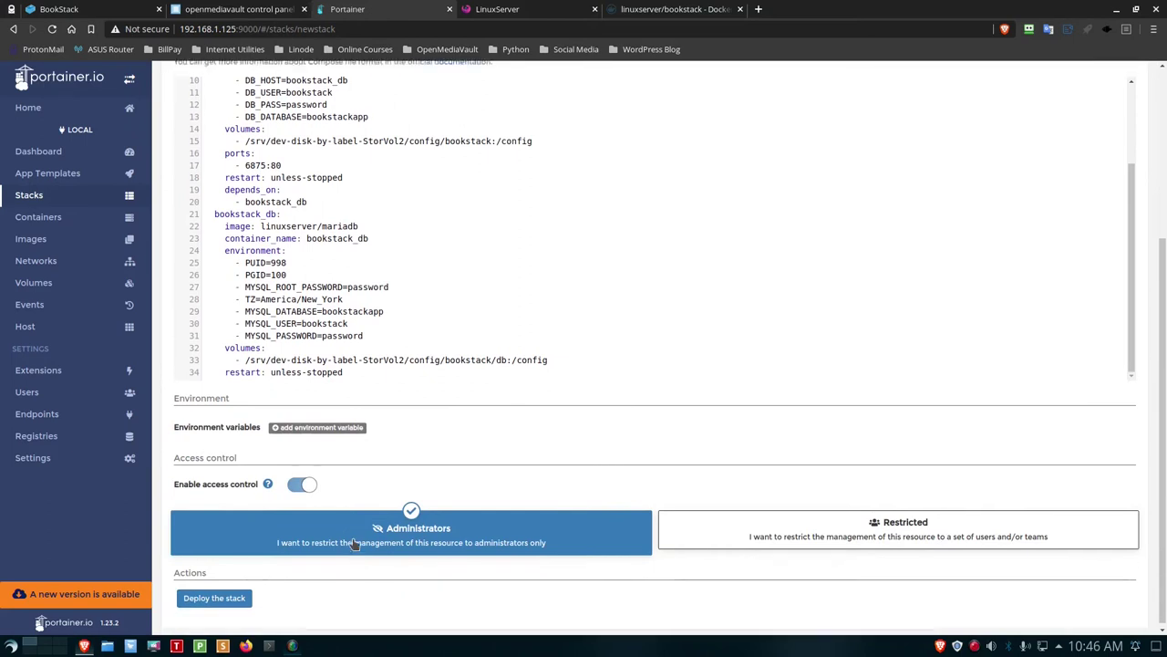
Deploy the bookstack stack
left_click(219, 596)
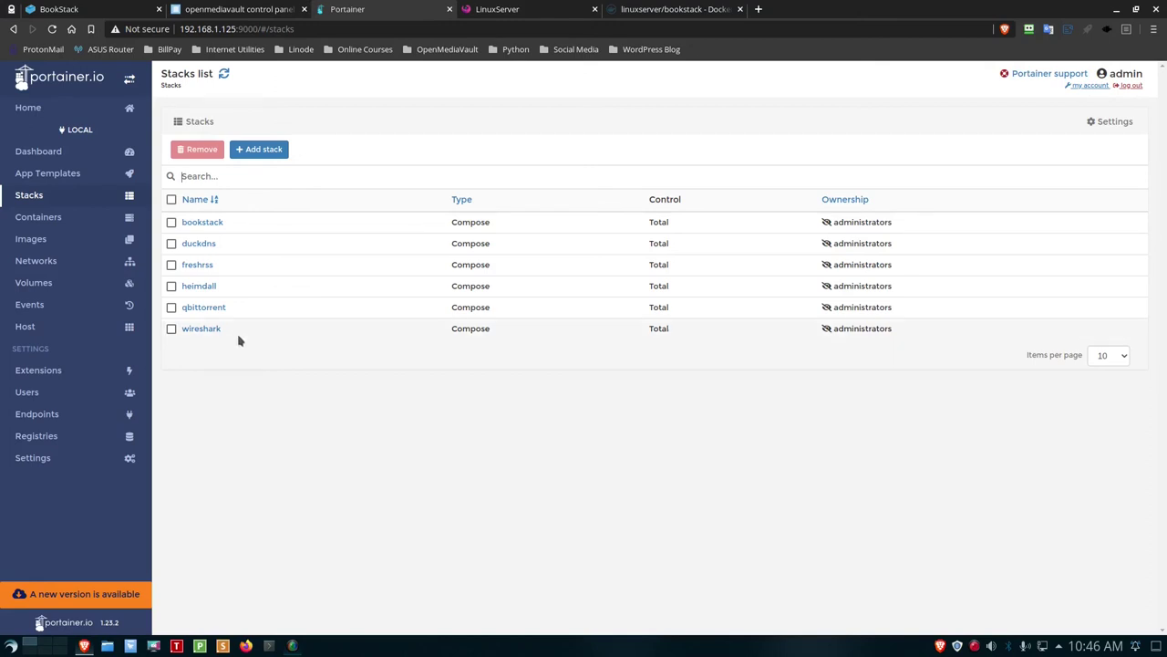
Open the bookstack stack and view the bookstack container's logs
left_click(196, 223)
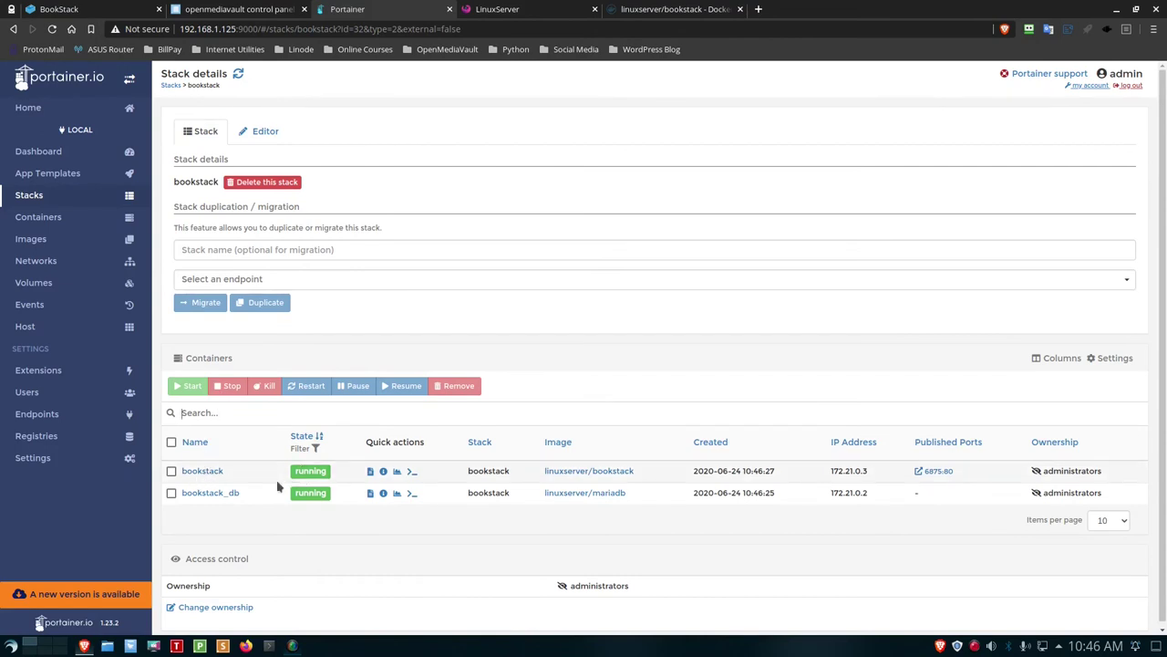
left_click(371, 473)
scroll(415, 489, "down", 1)
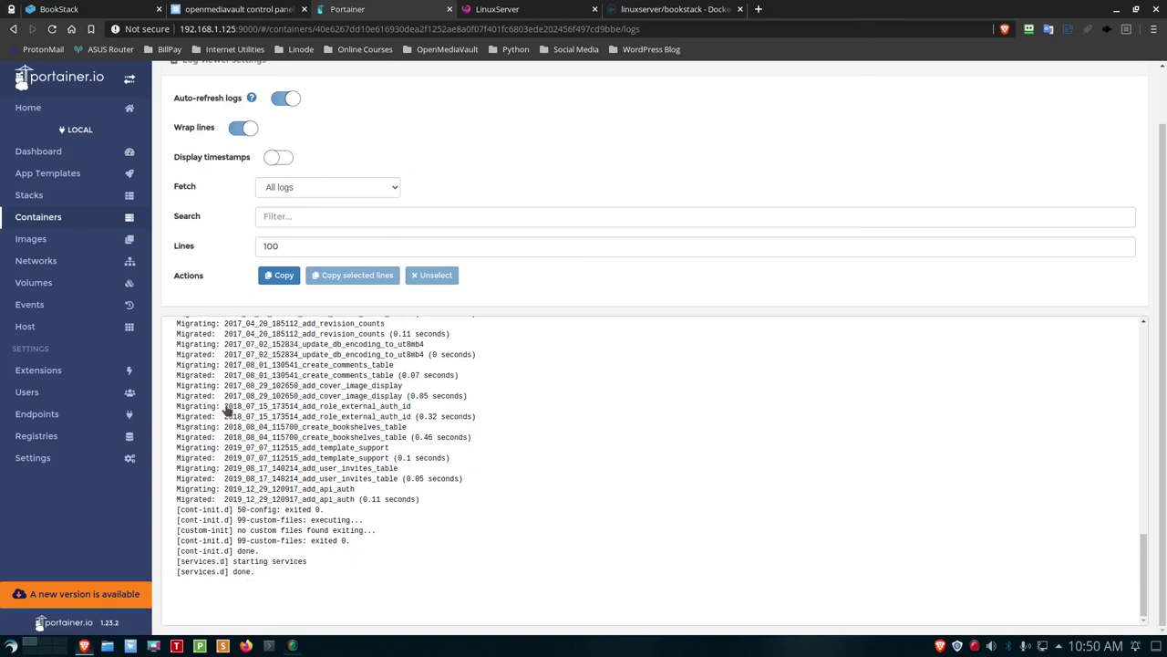
Open a new blank browser tab once the logs show '[services.d] done.'
left_click(760, 13)
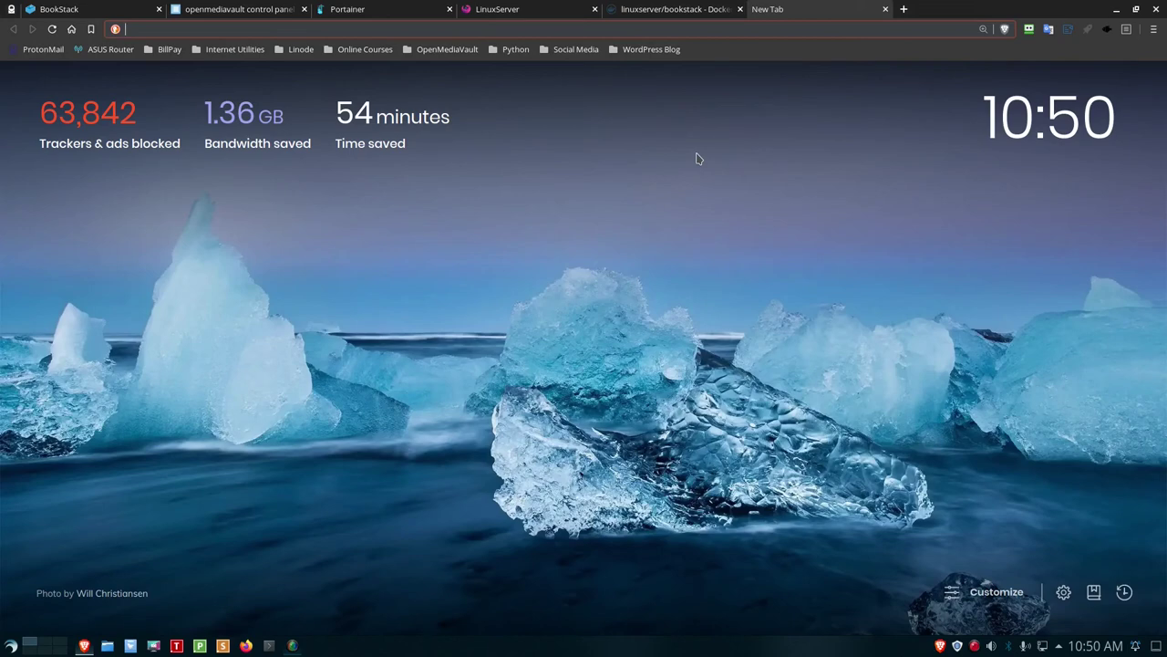
Load 192.168.1.125:6875 in Brave, correcting a mistyped port digit
type("19")
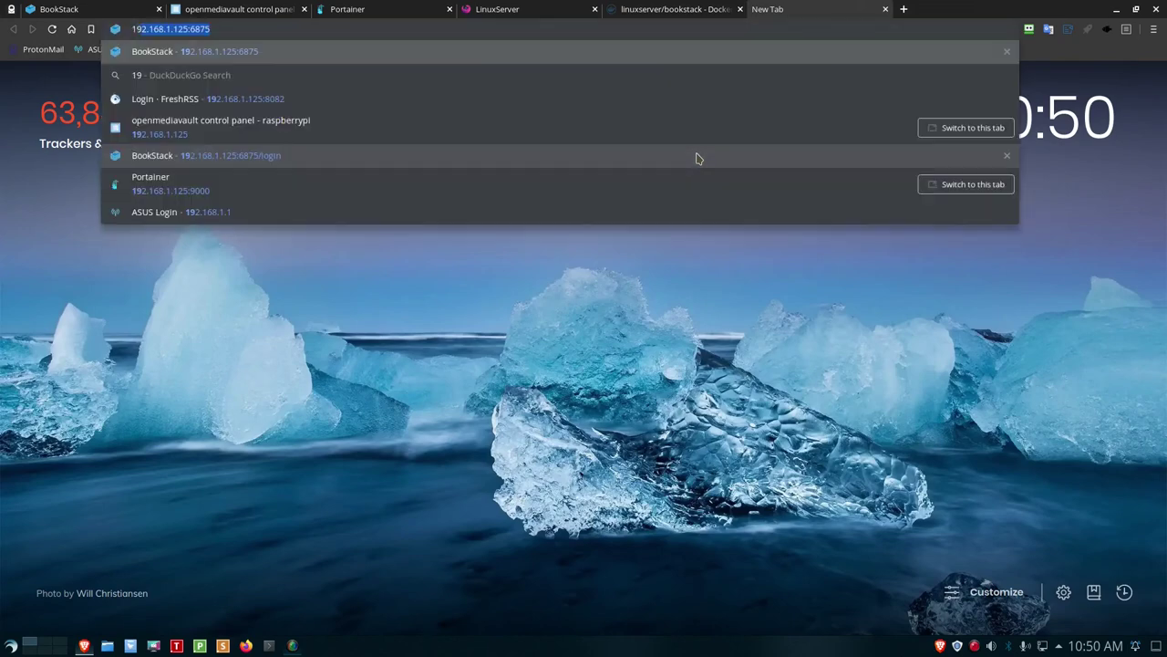
type("2.168.1.12")
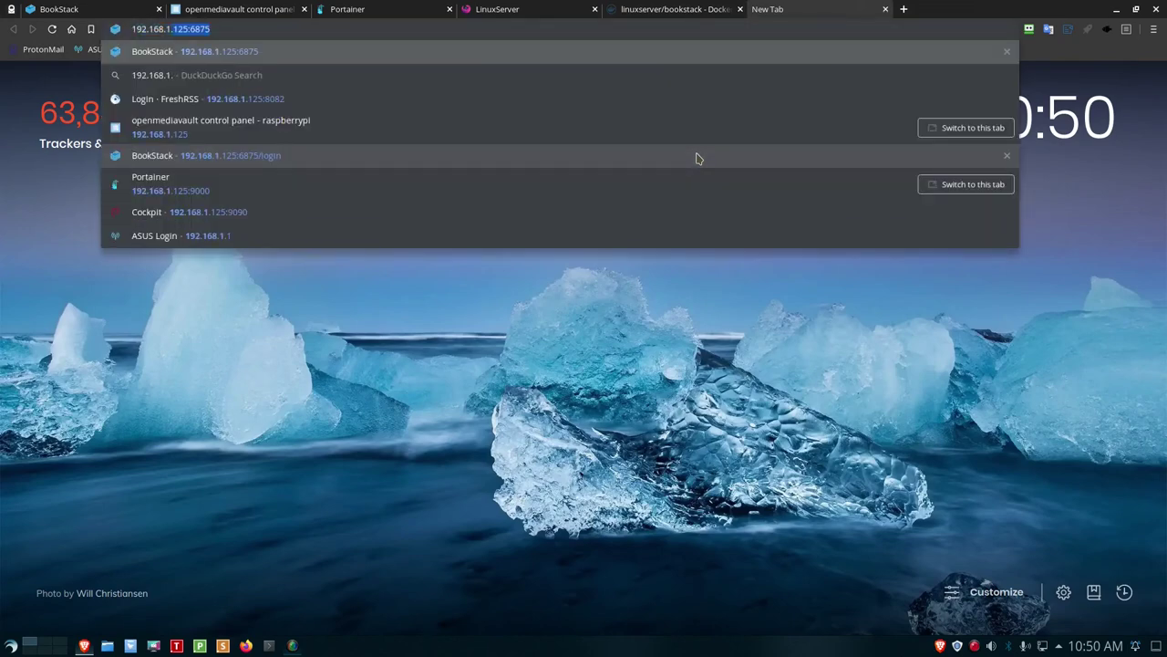
type("5:")
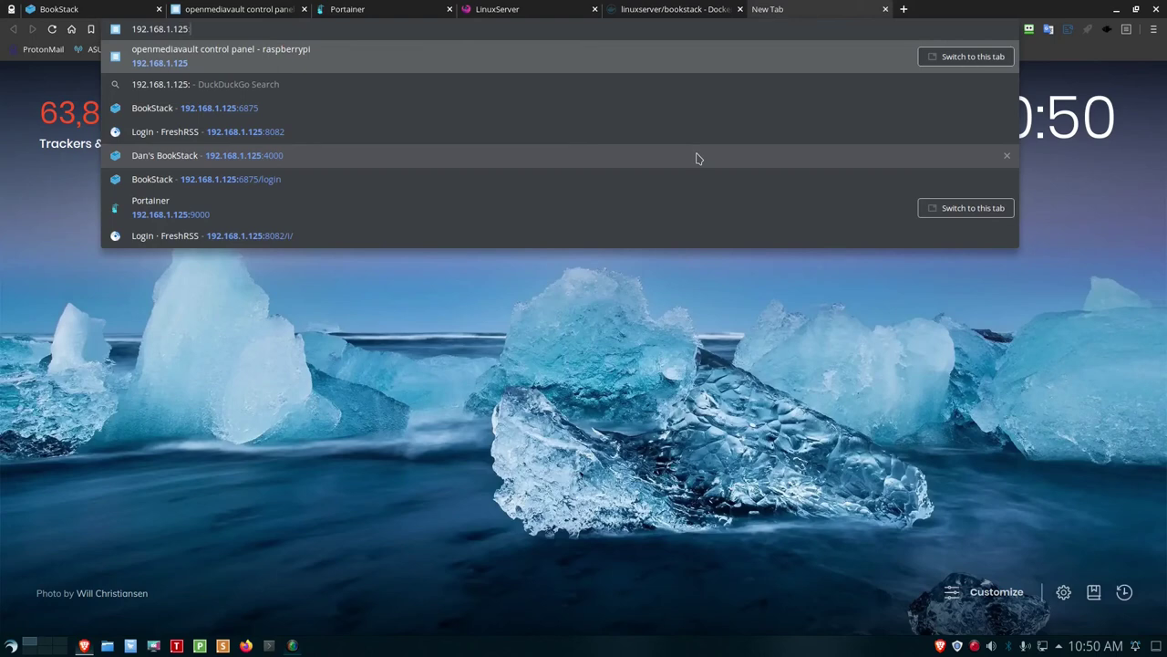
type("687")
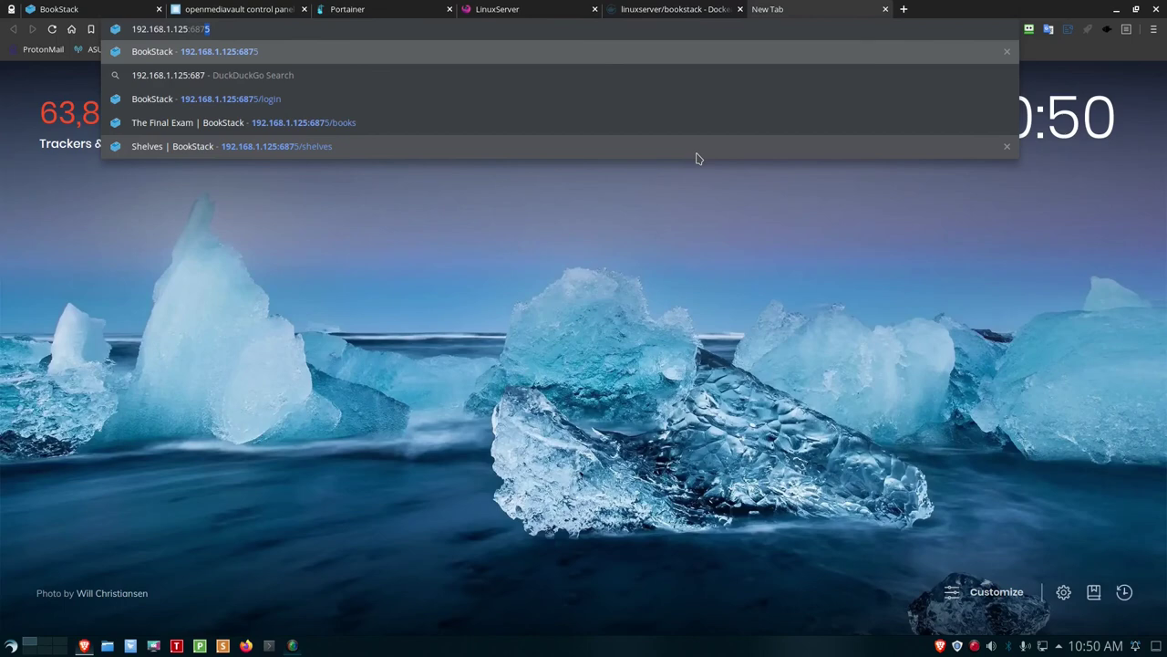
type("6")
key("BackSpace")
type("5")
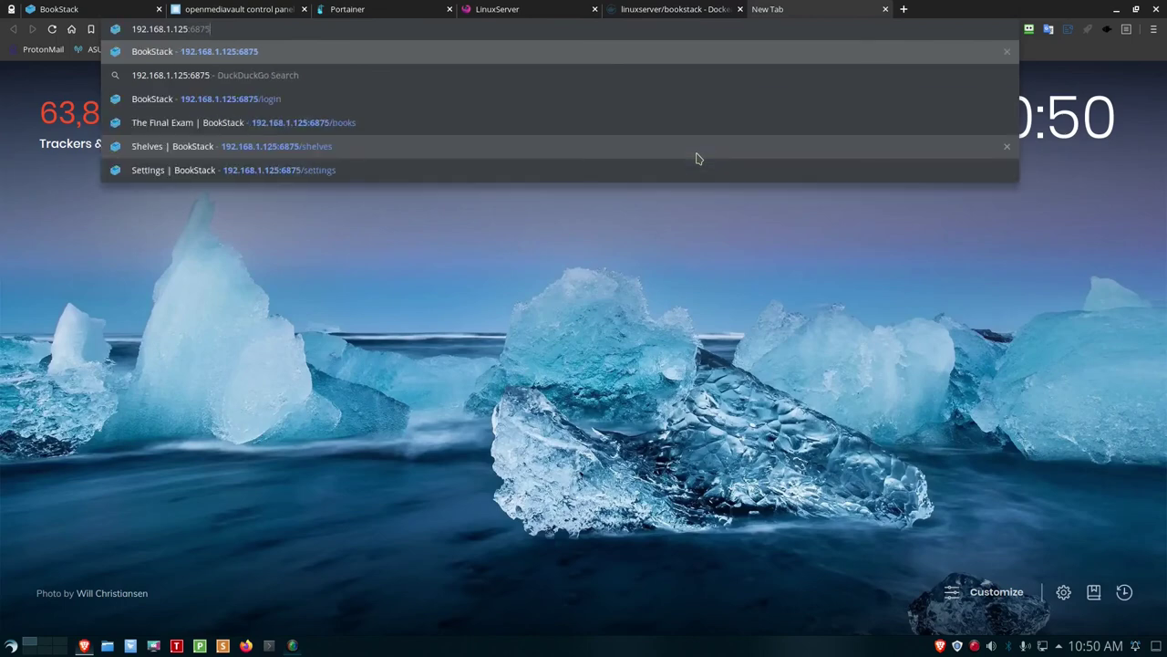
key("Return")
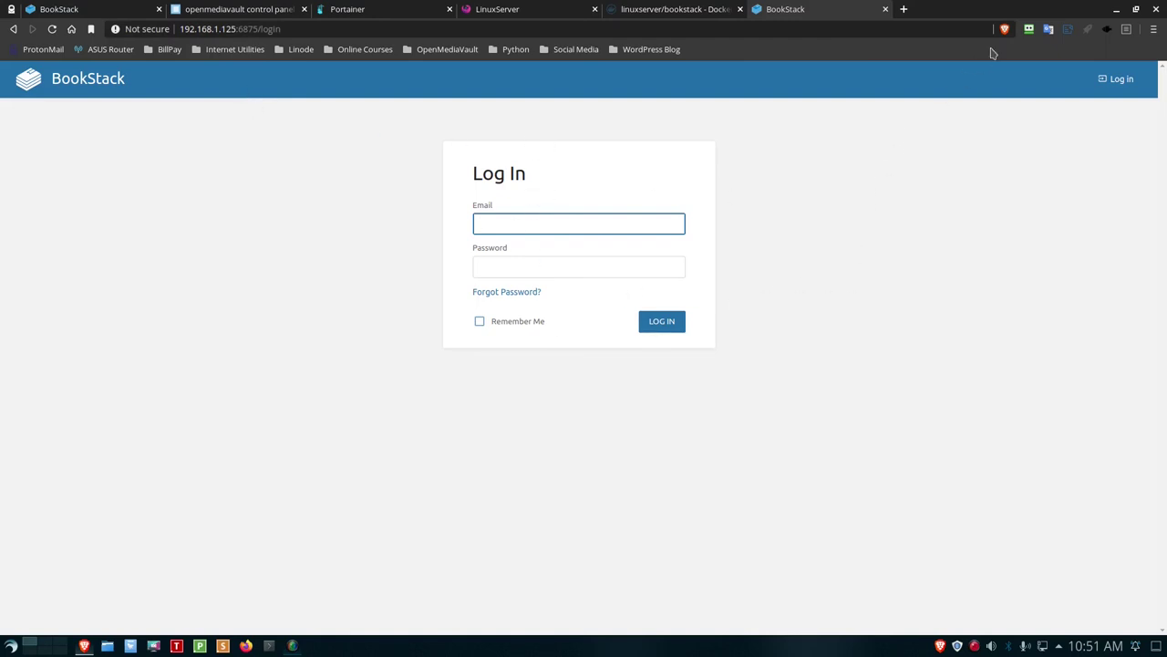
Log in to BookStack with the default admin email and default password
left_click(1031, 31)
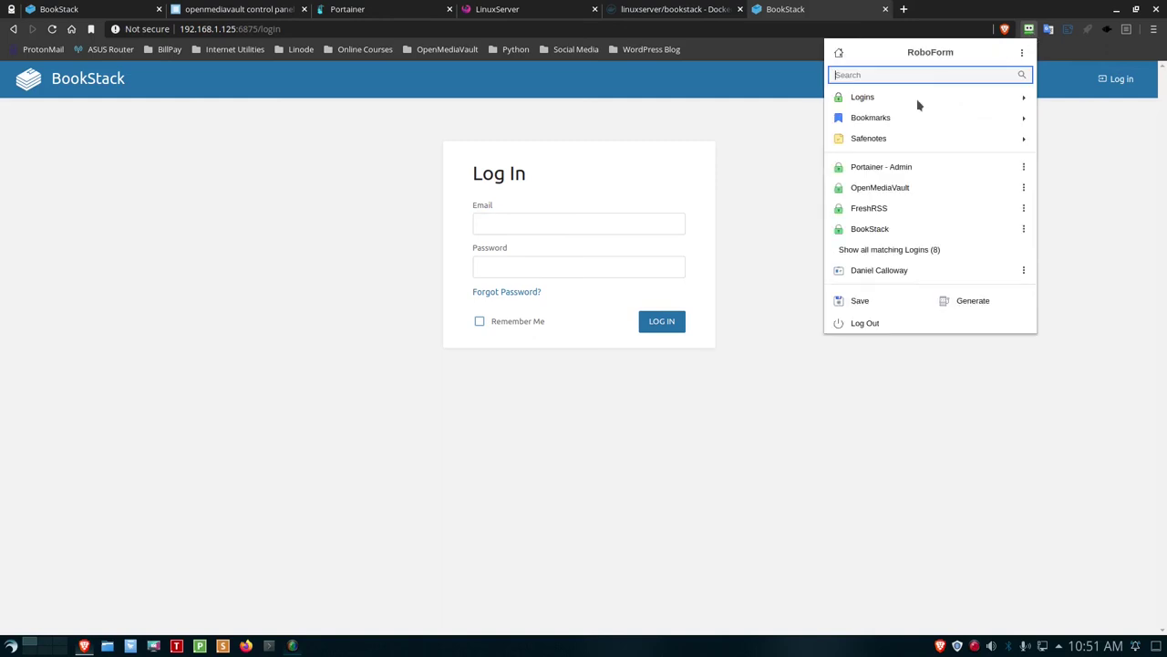
left_click(867, 229)
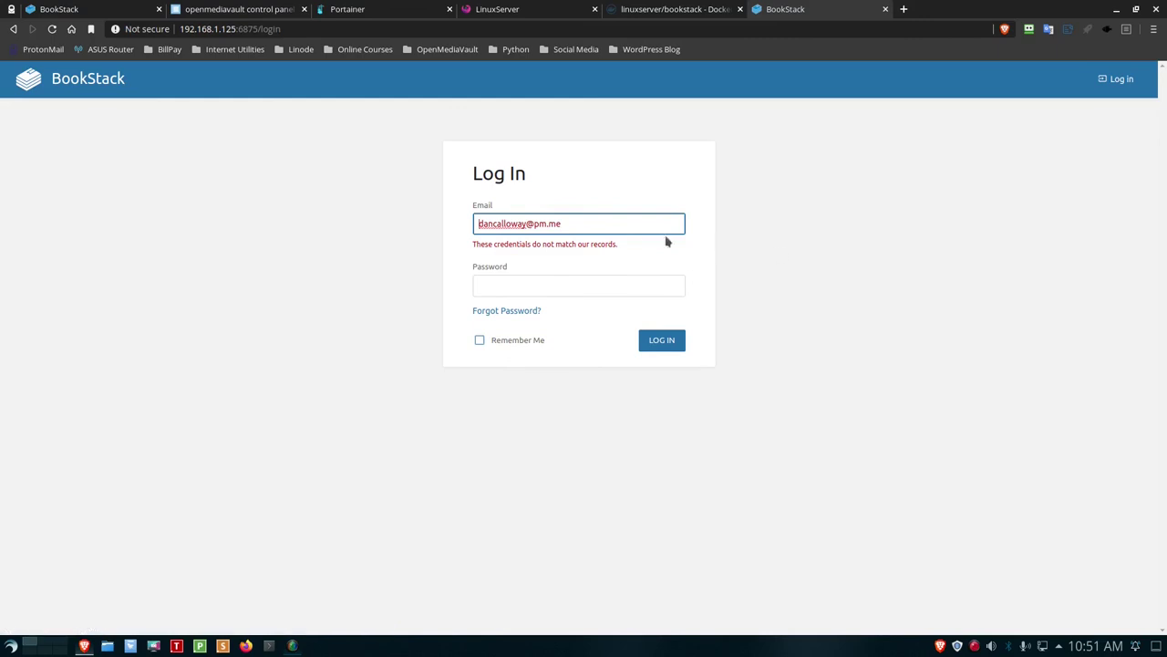
triple_click(588, 219)
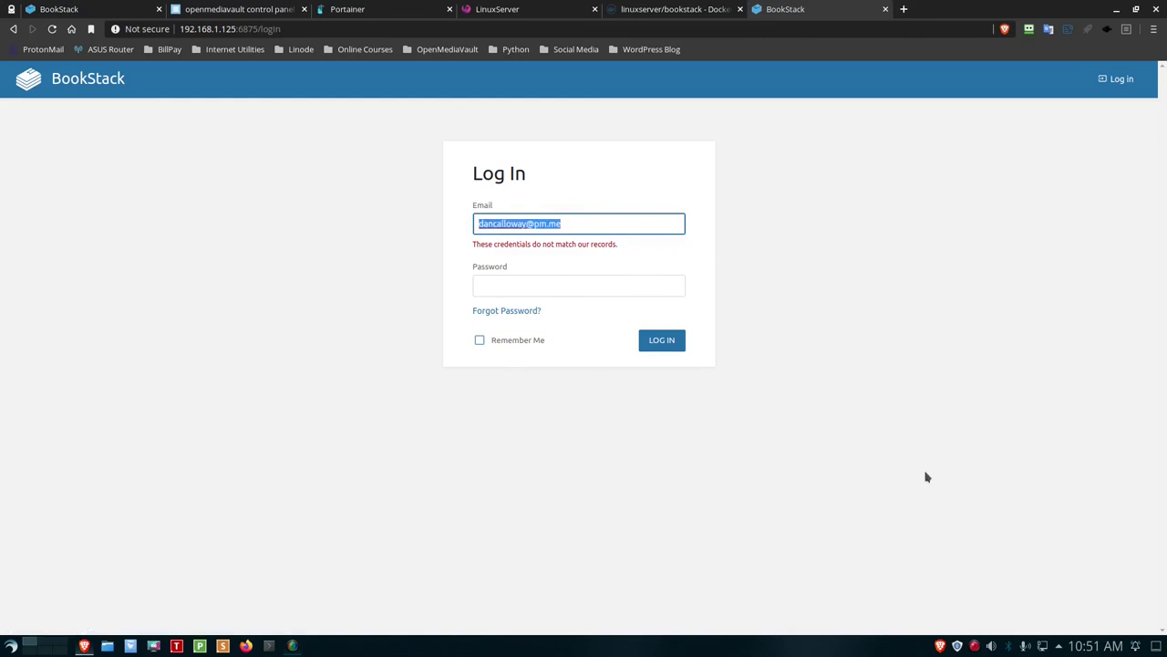
type("admin@admin")
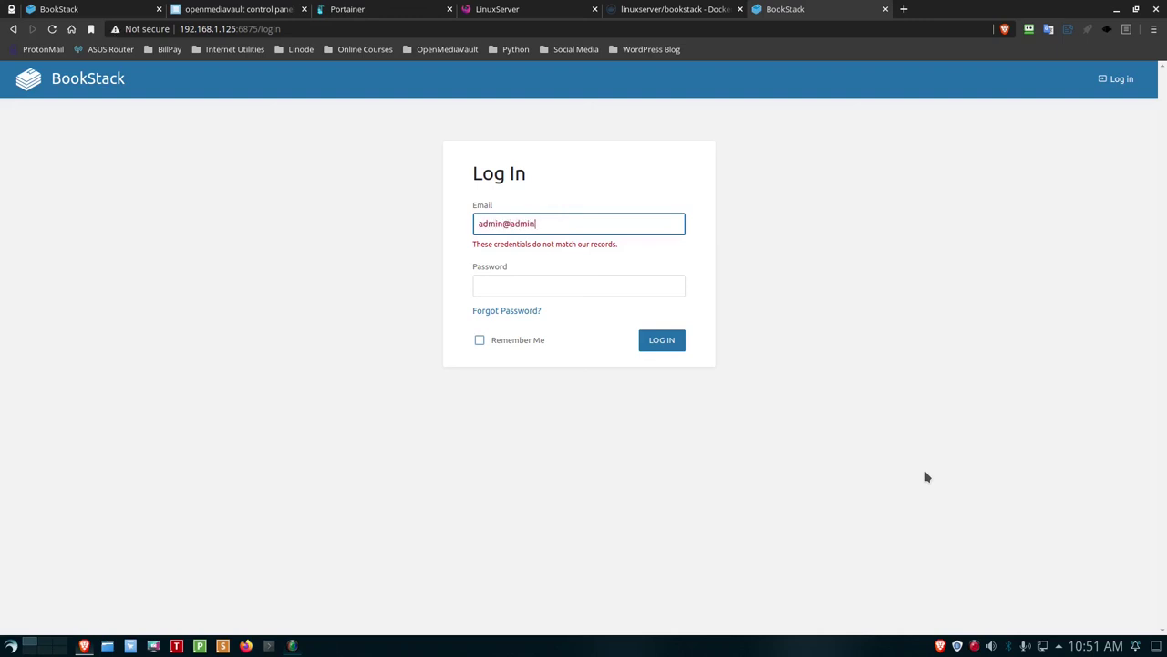
type(".com")
key("Tab")
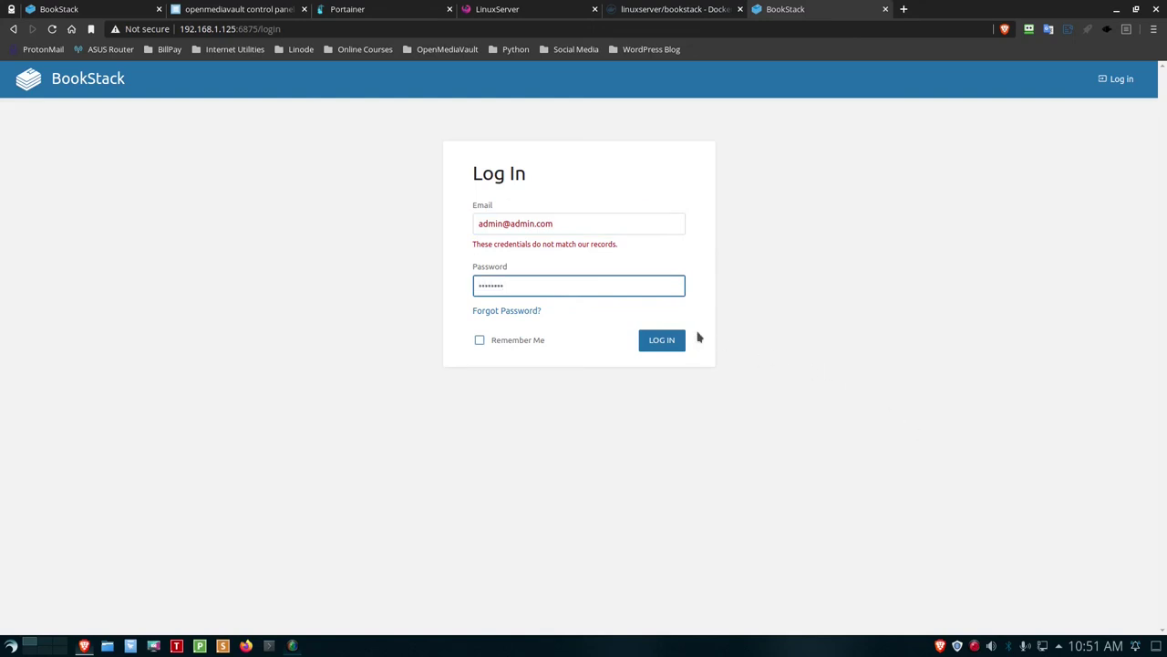
left_click(662, 341)
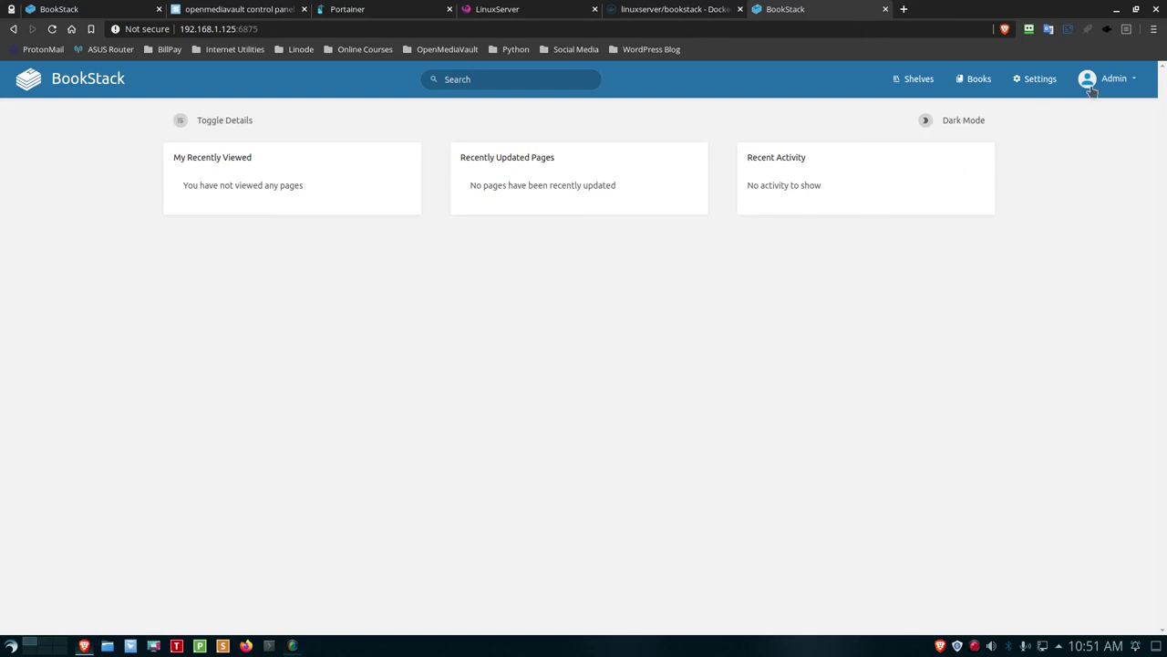
Leave the admin profile editor for the empty Books overview
left_click(1125, 82)
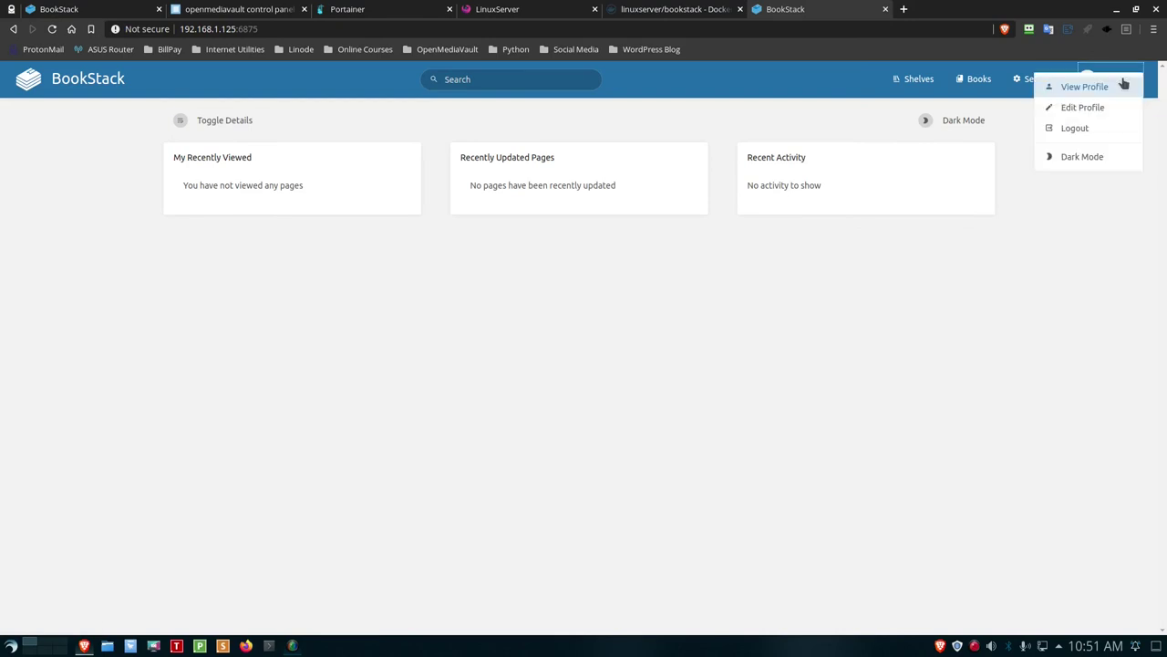
left_click(1085, 109)
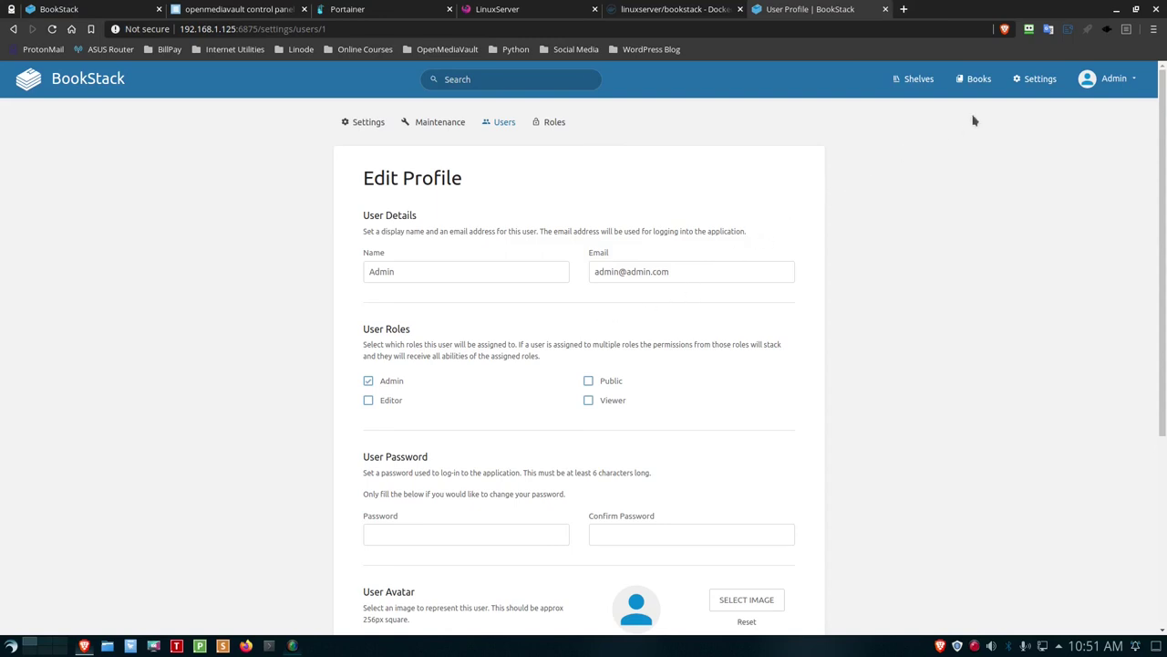
left_click(978, 79)
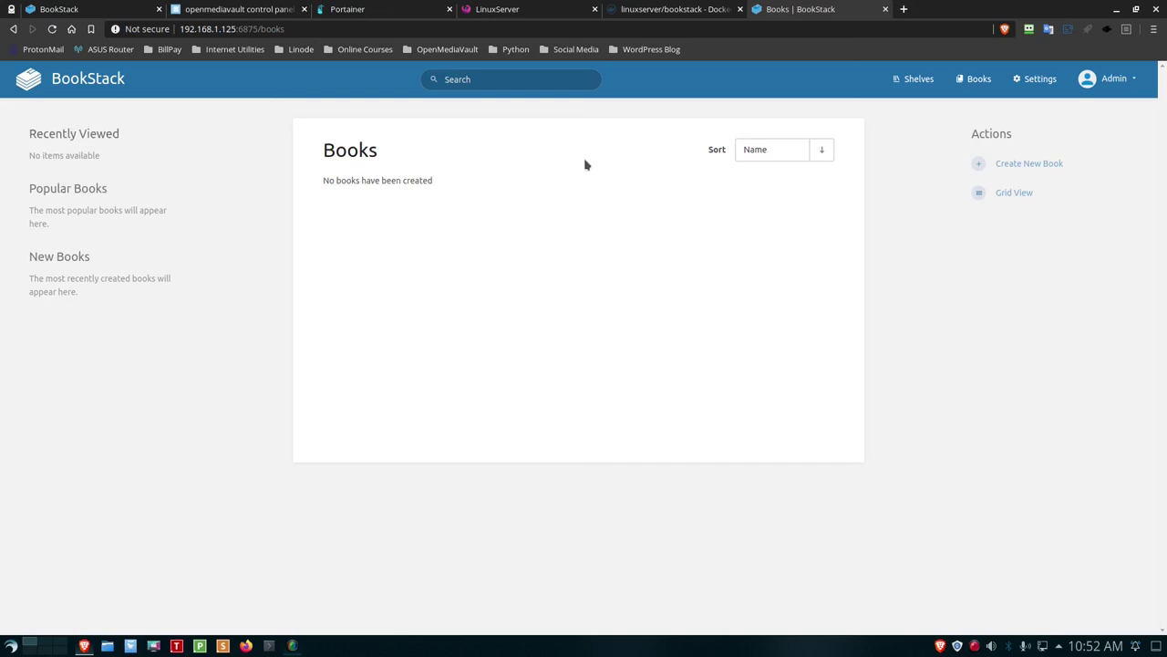
Start a new book named 'Sample' with placeholder description 'dfjdfjdfjdfj'
left_click(1014, 167)
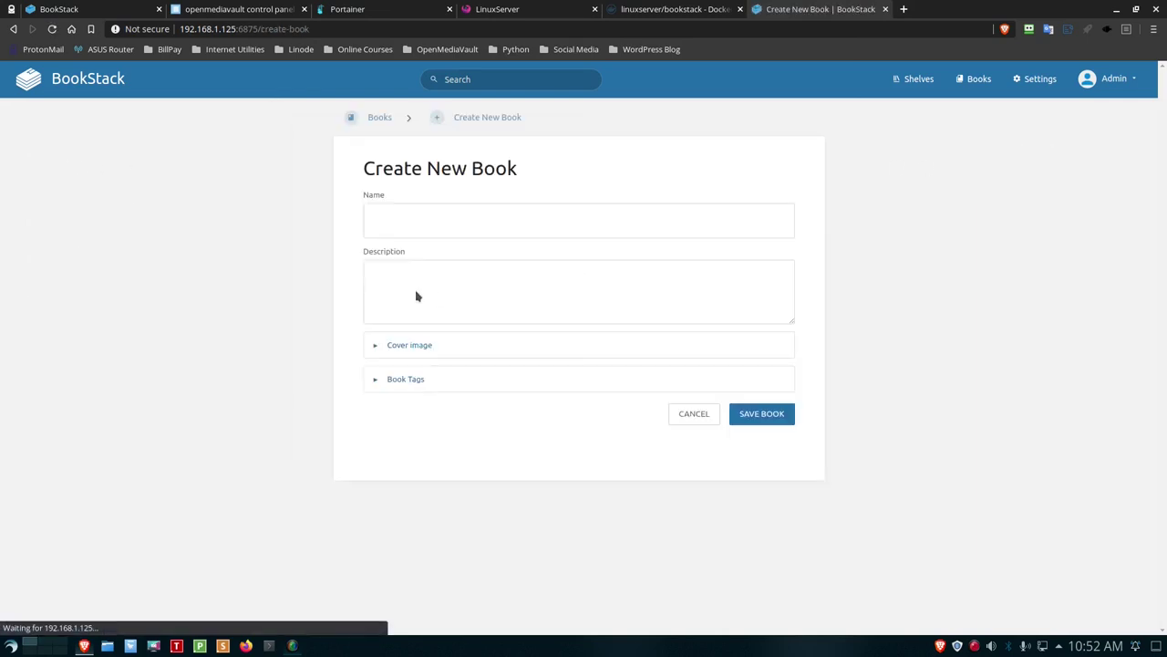
left_click(414, 217)
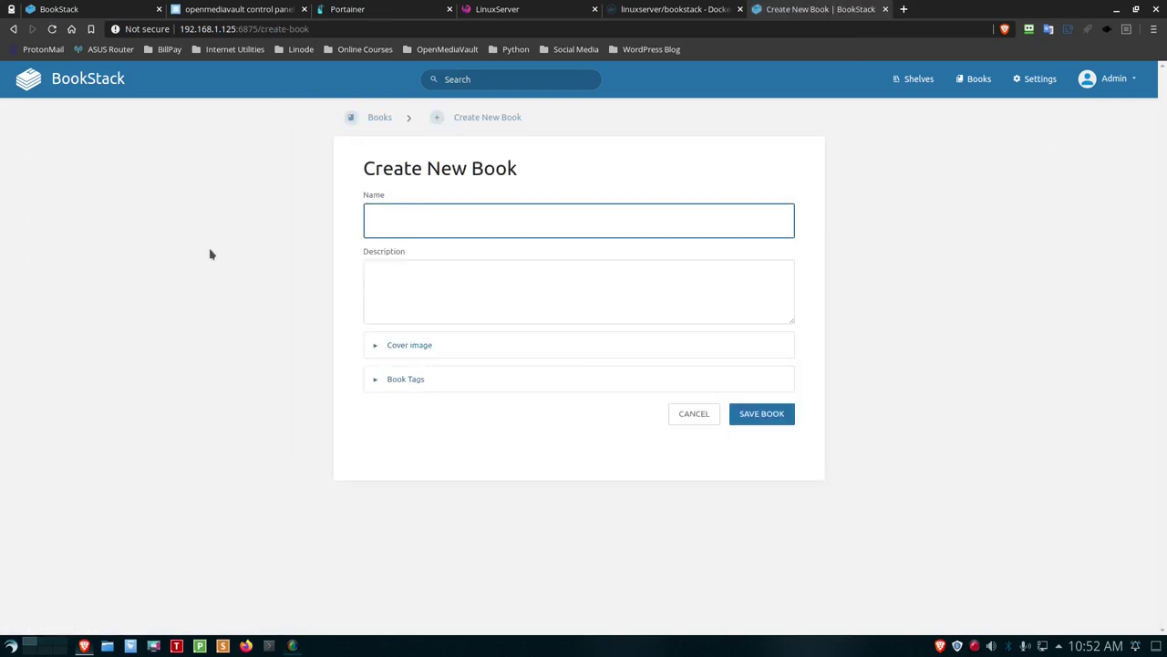
type("Sample")
left_click(371, 273)
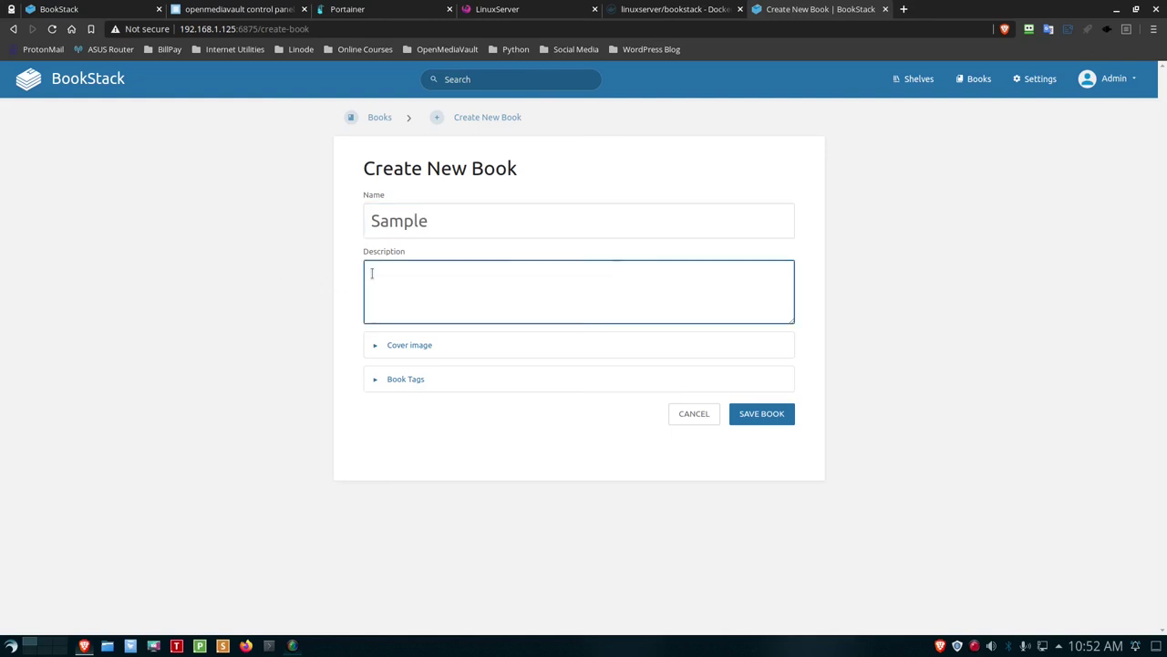
type("dfjdfjdfjdfj")
Tag the book with tag1 and tag2 and save it
left_click(408, 385)
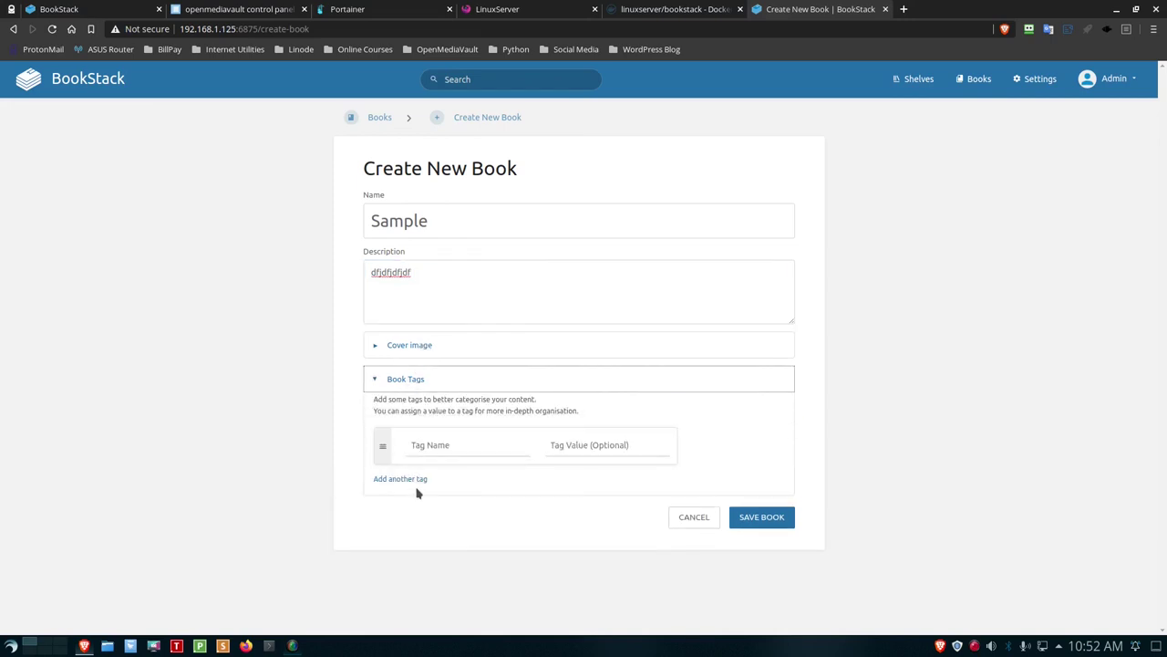
left_click(429, 445)
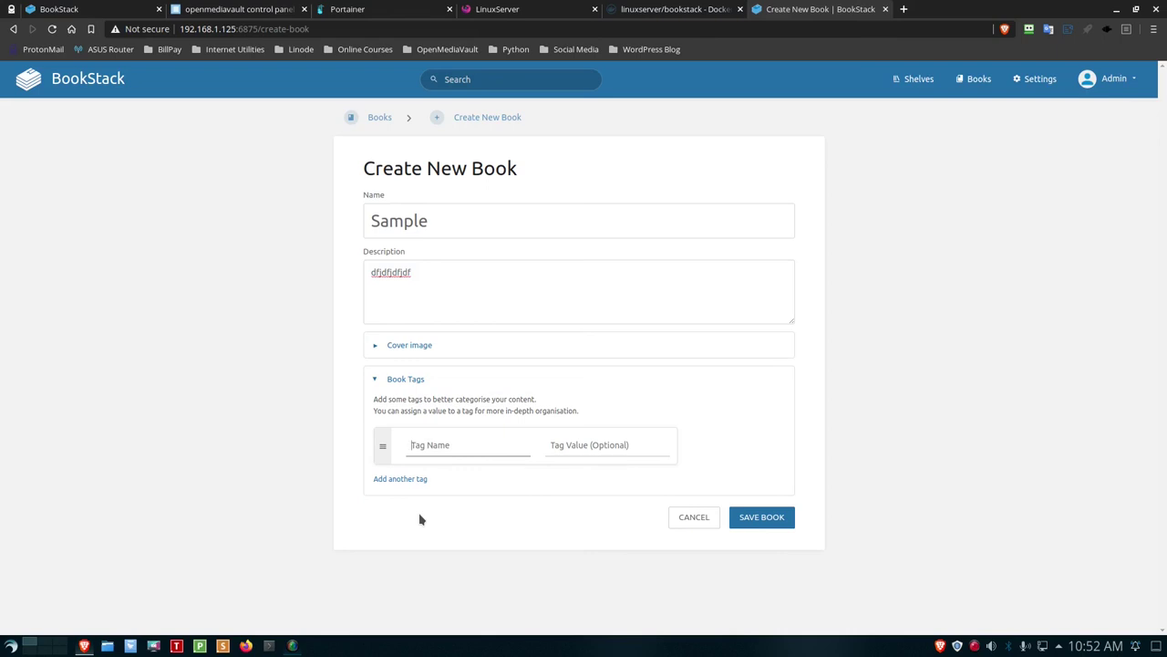
type("tag1")
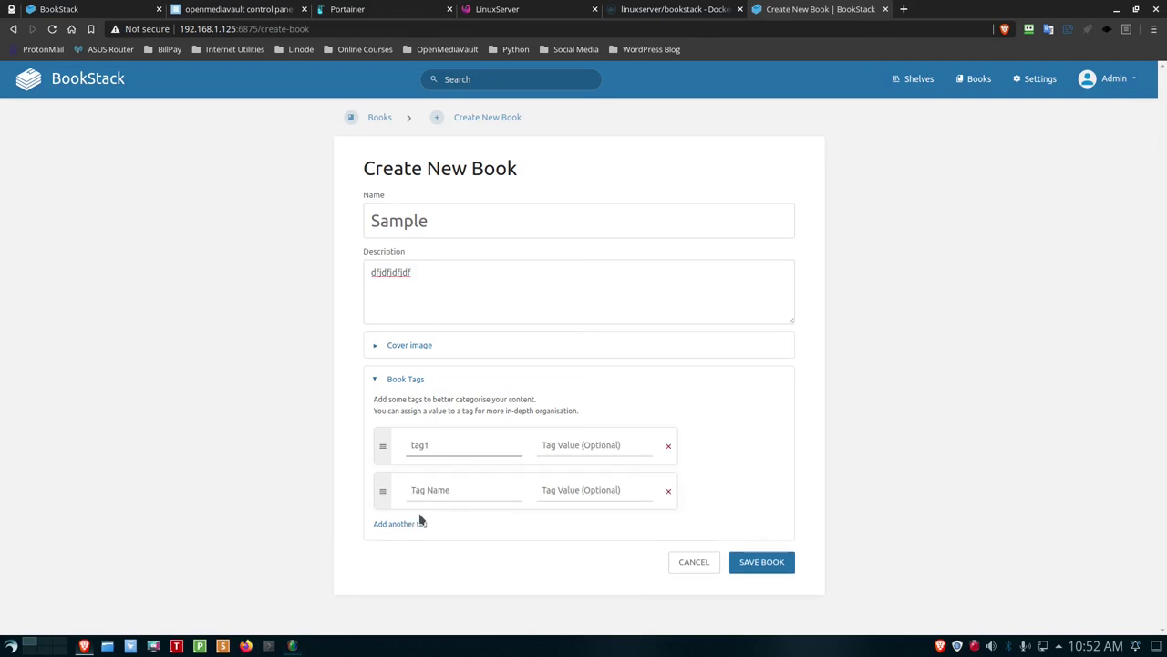
left_click(459, 490)
type("tag2")
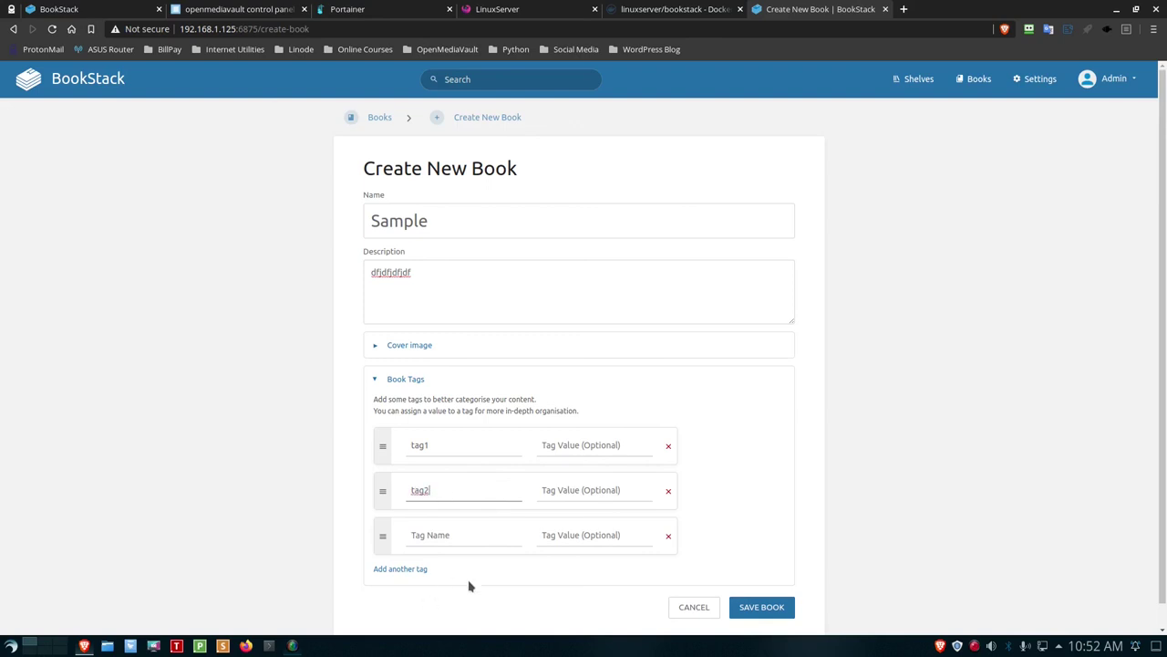
left_click(753, 616)
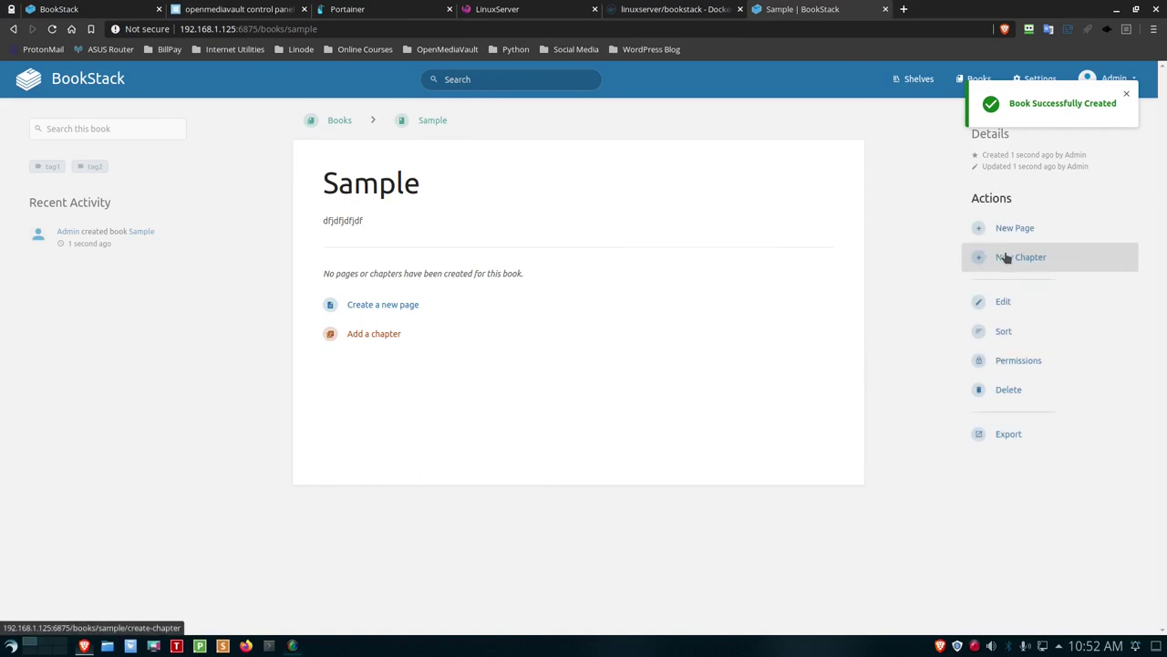
Create and save a chapter named 'Sample chapter name' in the Sample book
left_click(1014, 257)
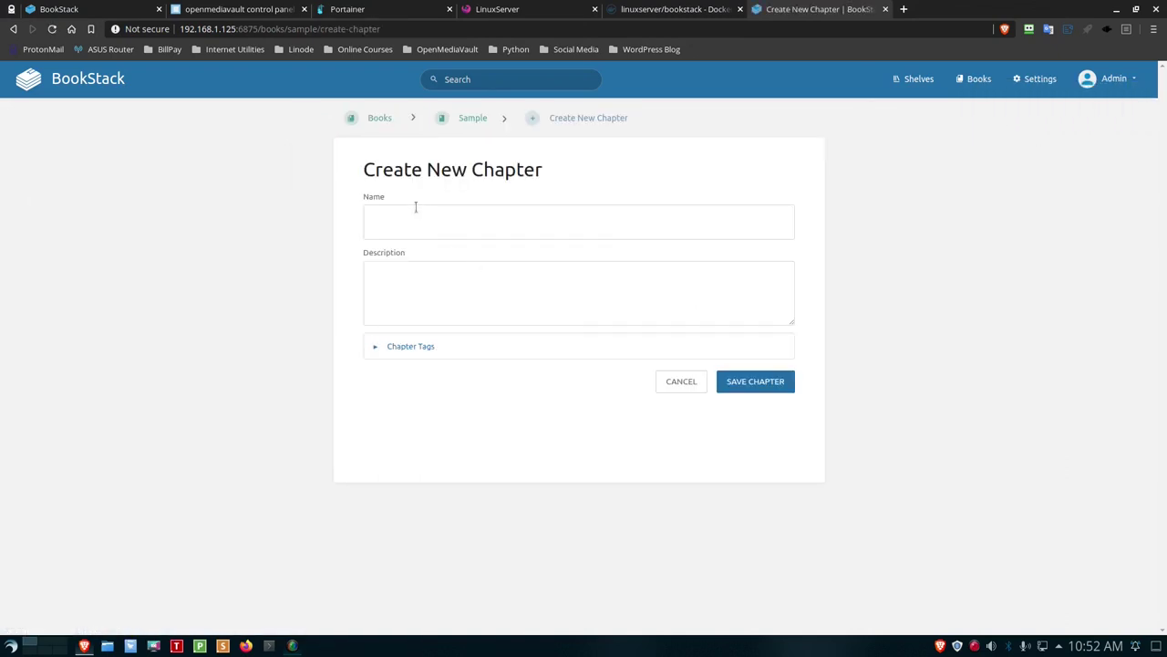
left_click(415, 206)
type("Sample chapte")
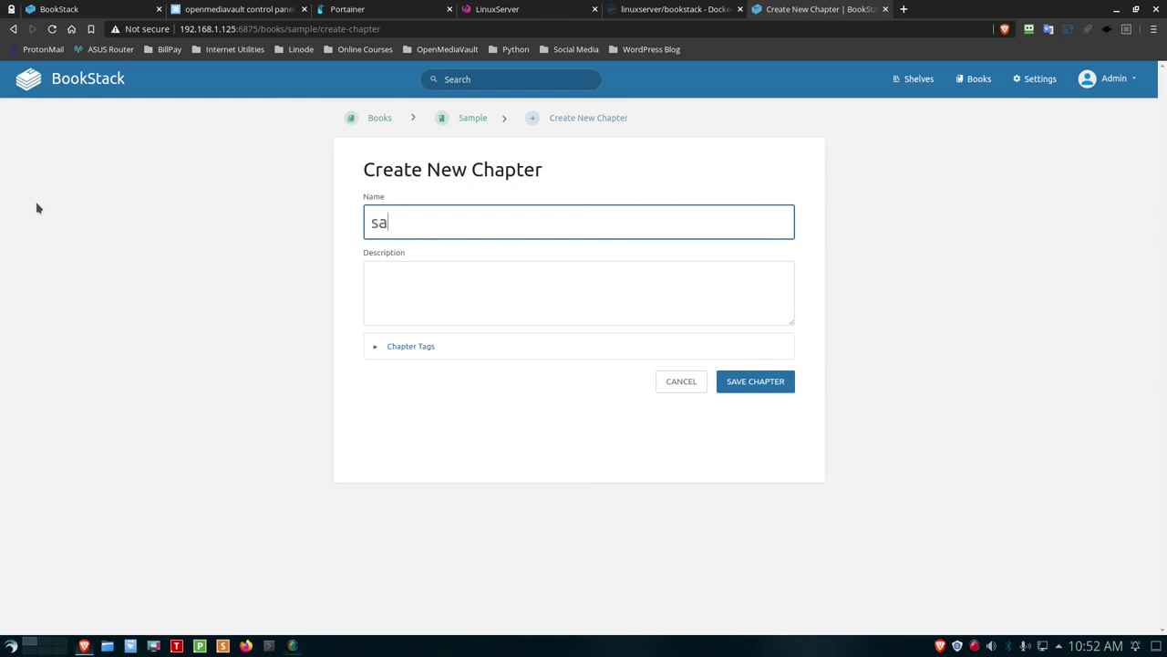
type("r name")
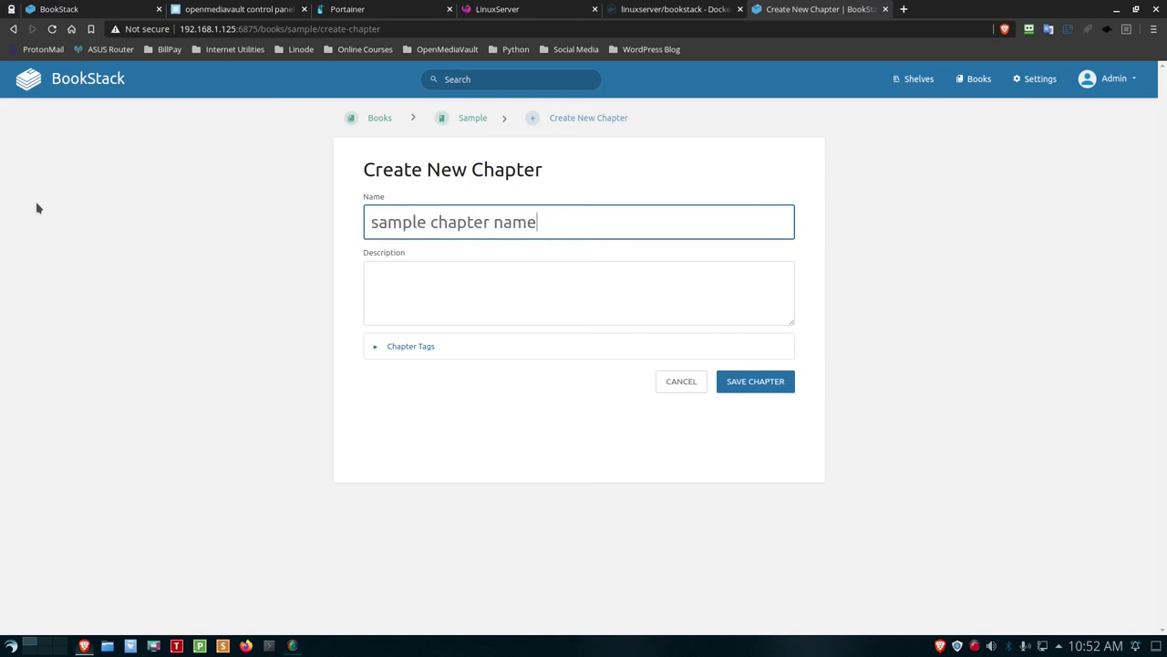
key("Tab")
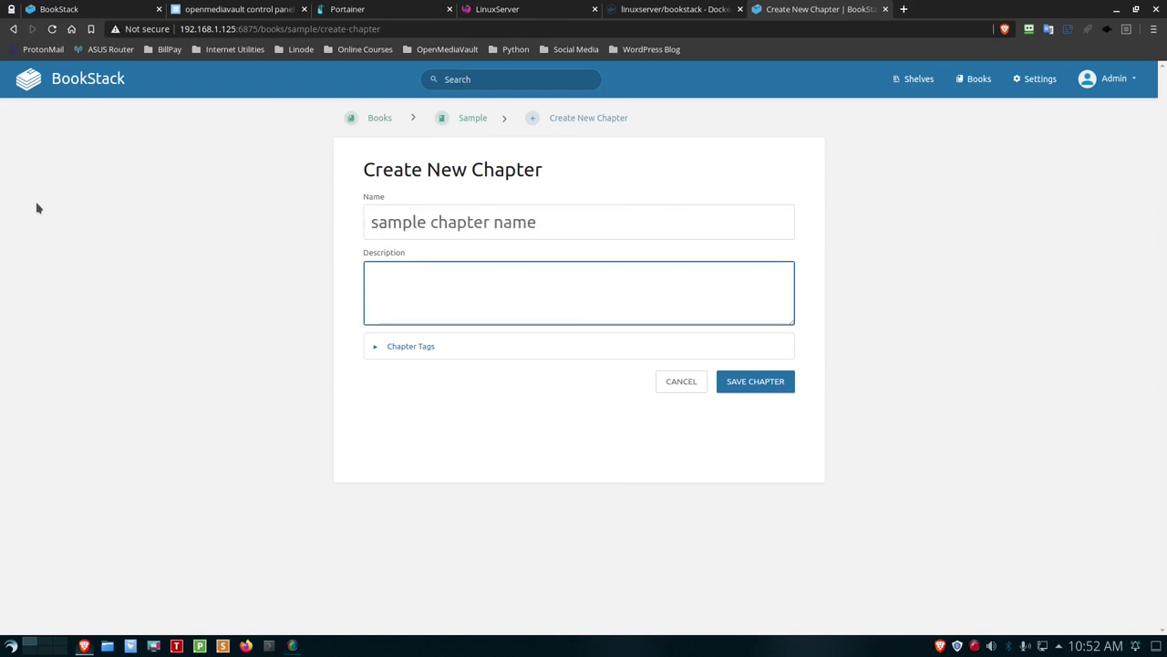
left_click(751, 382)
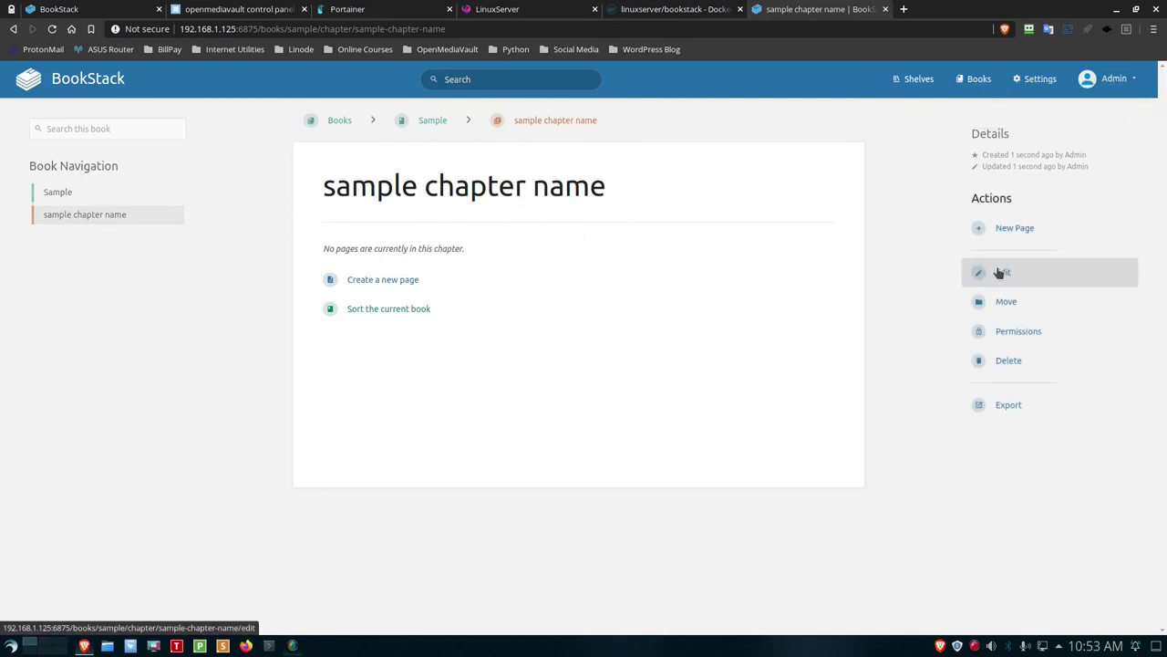
Draft a new page titled 'New page sample' with a sentence about aiding the country
left_click(1007, 235)
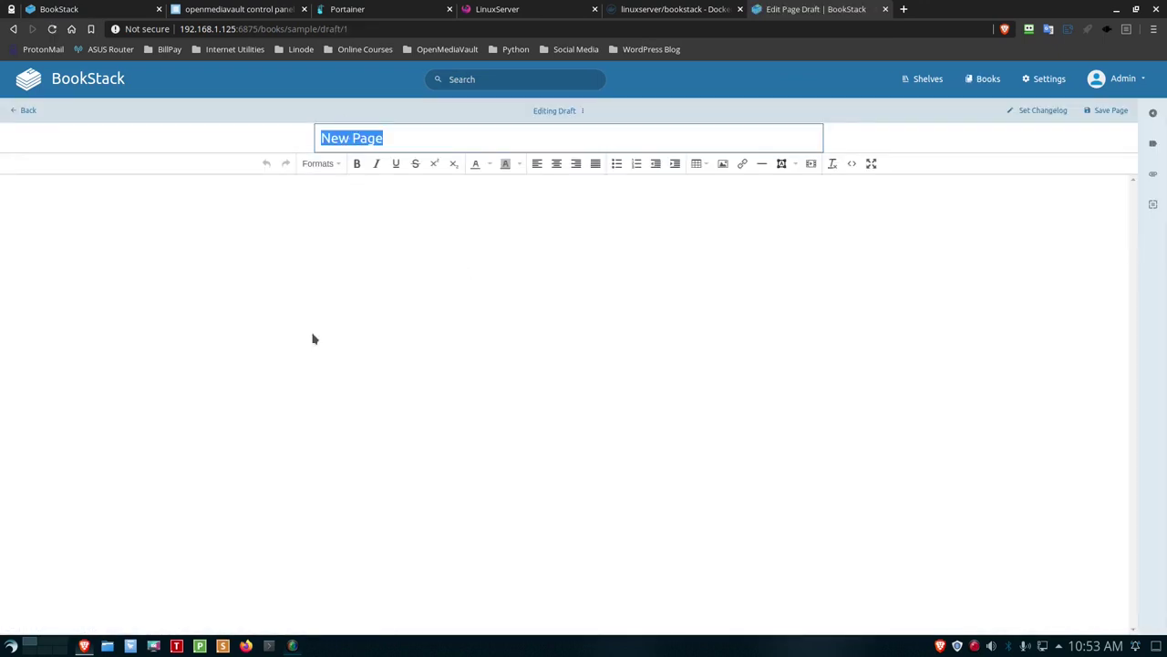
type("New")
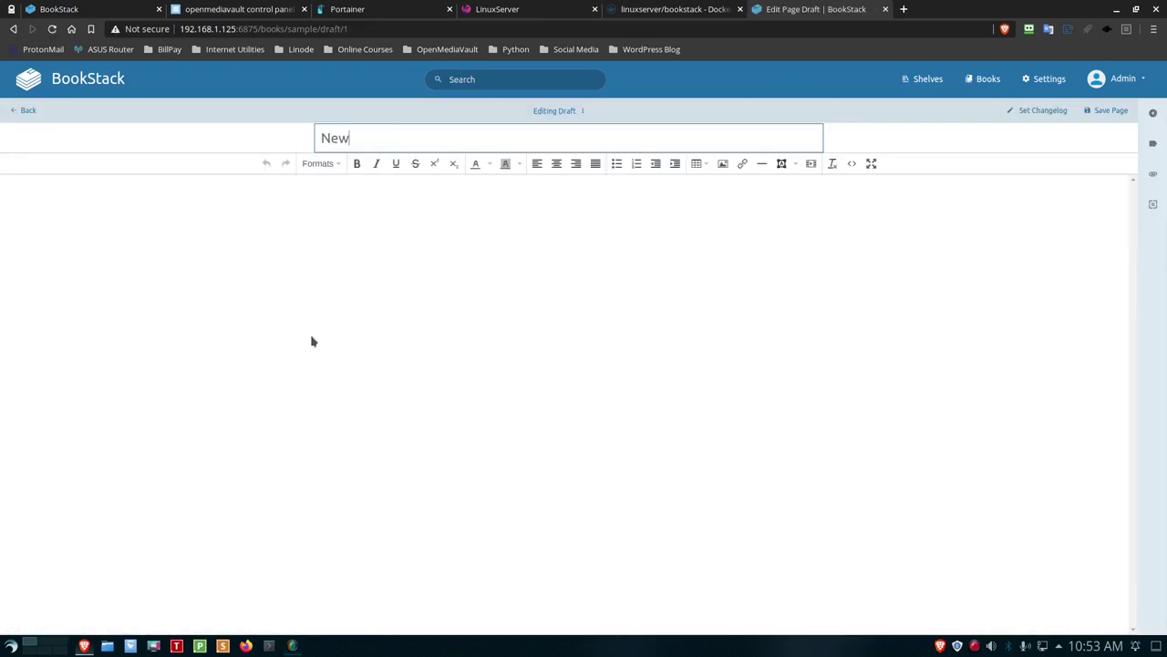
type(" page sample")
left_click(359, 231)
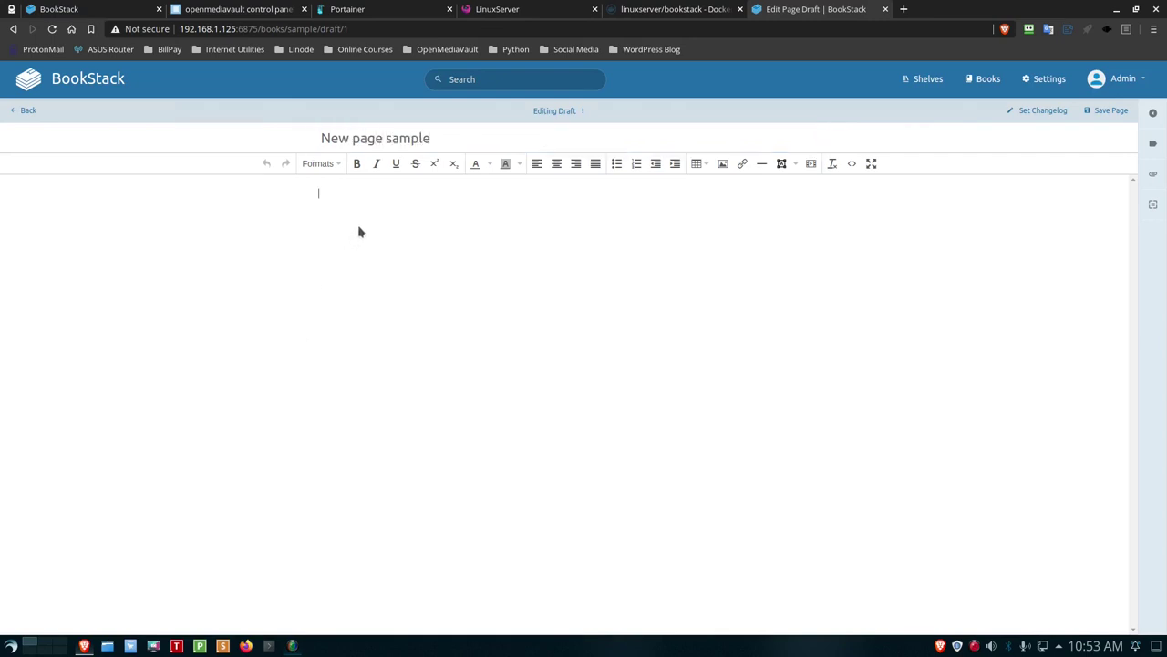
type("Now is the time for all good men to co")
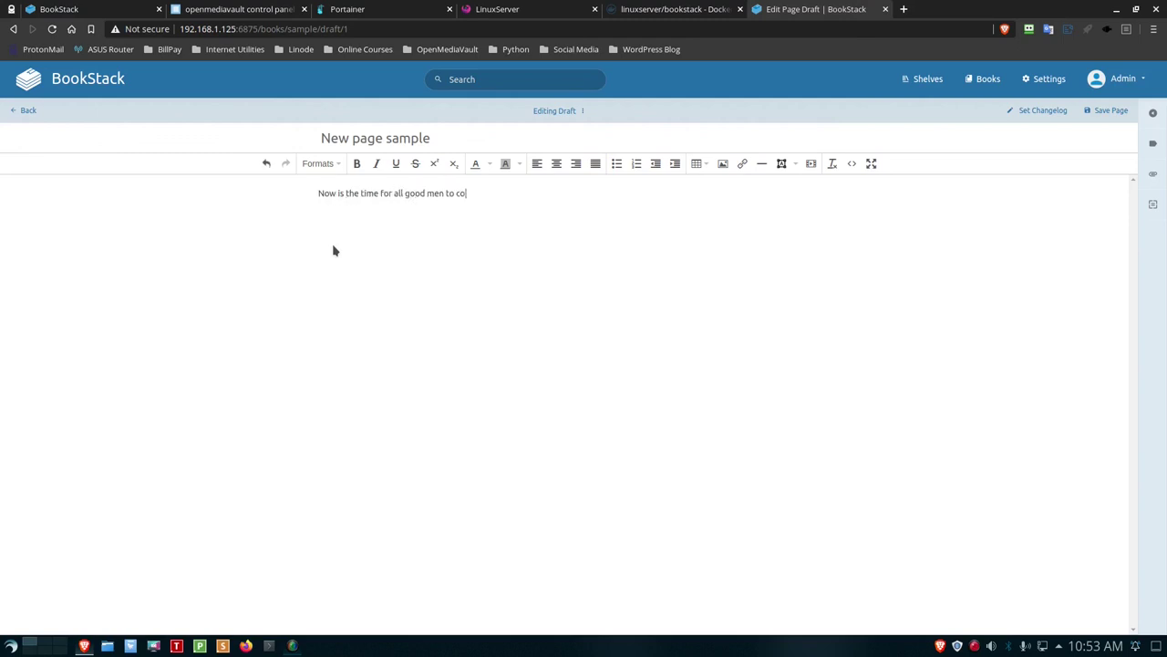
type("to the aid of their country.")
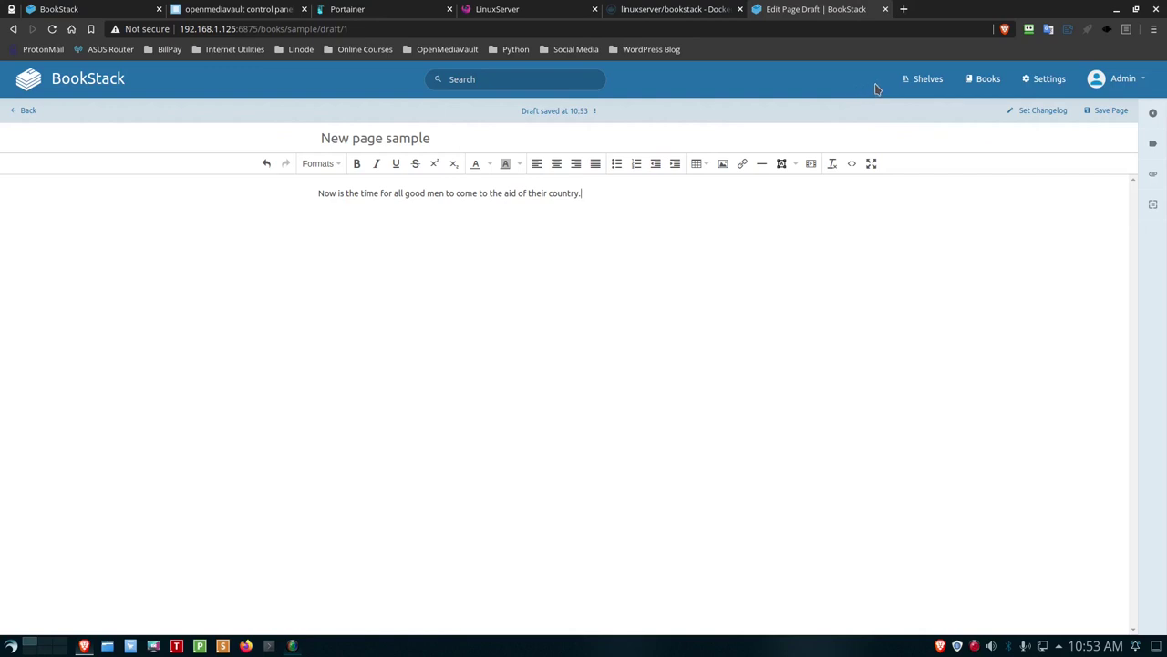
Stay in the editor instead of leaving for Shelves, then save the page
left_click(919, 82)
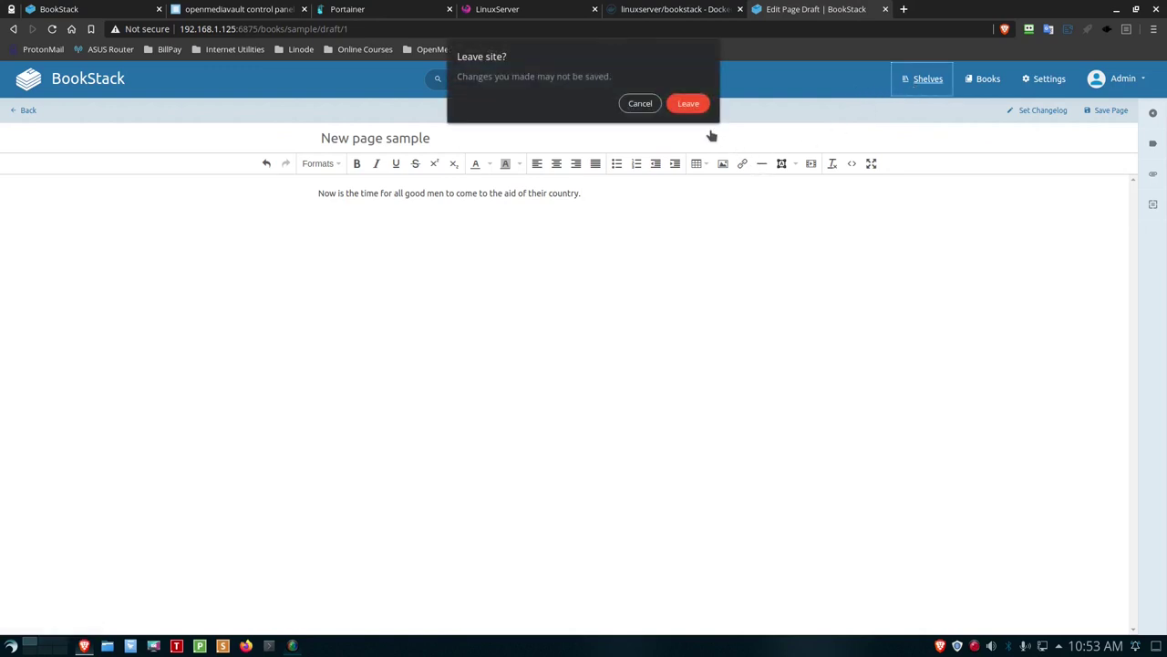
left_click(634, 104)
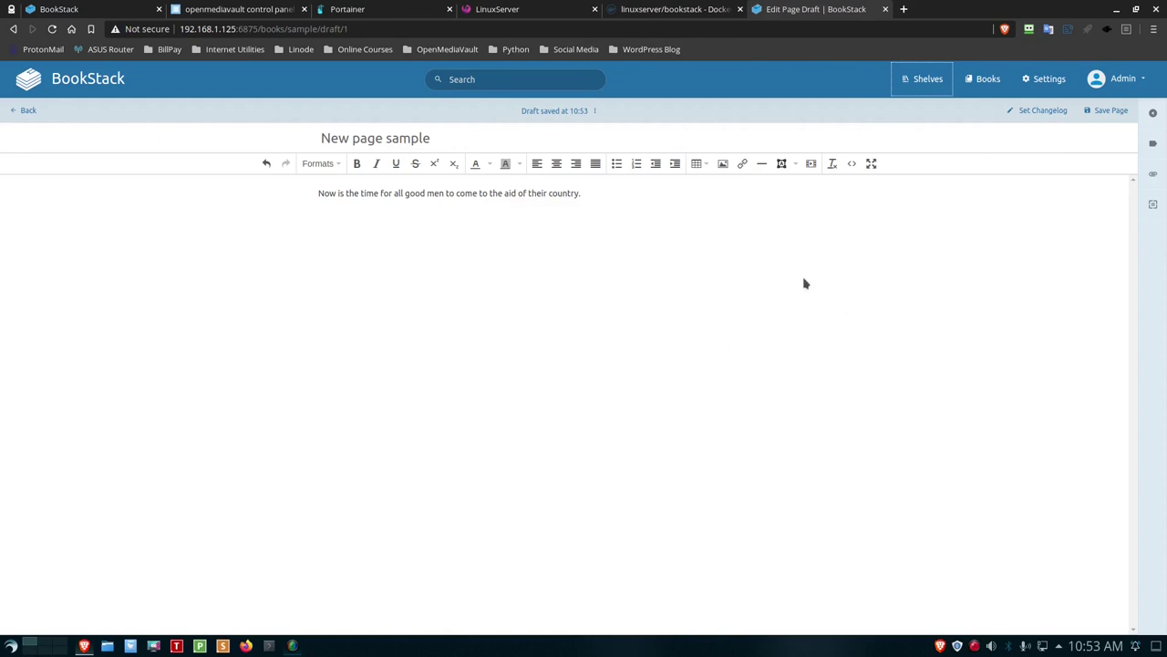
left_click(1103, 112)
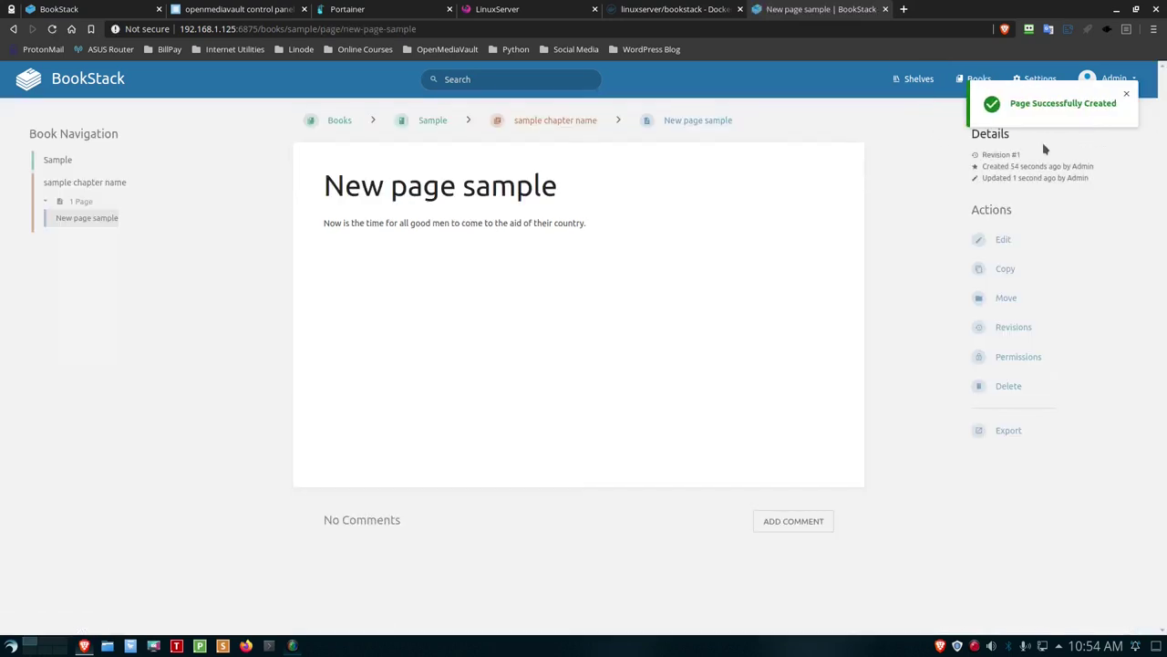
Draft a shelf 'New Shelf' holding the Sample book, then return home unsaved
left_click(916, 82)
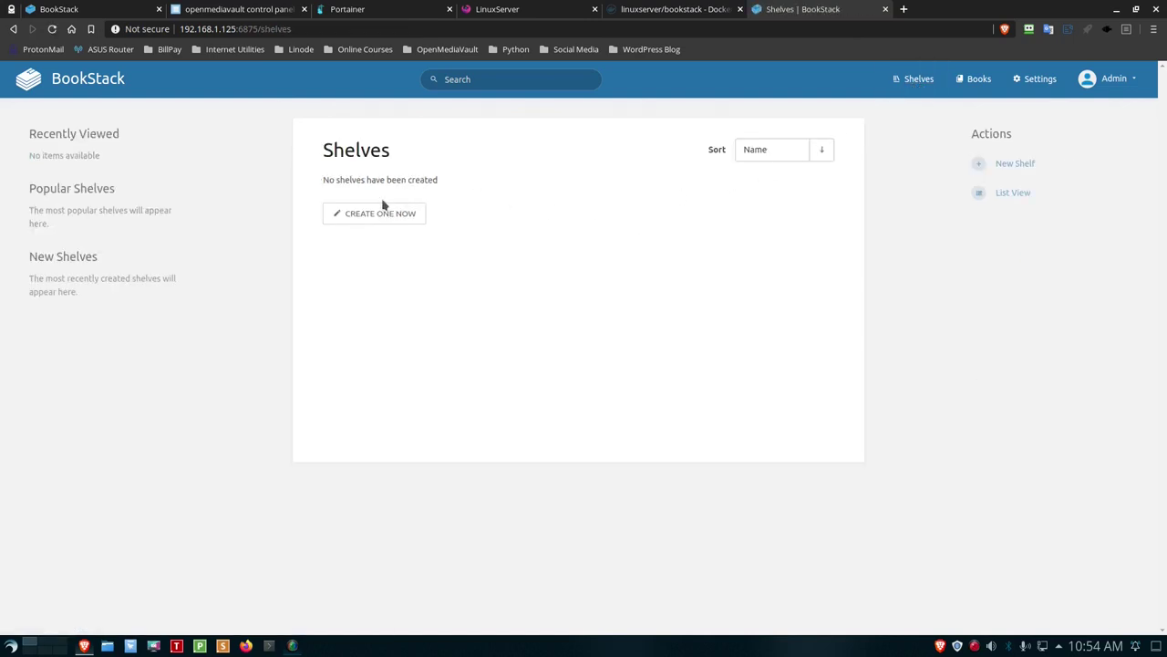
left_click(362, 215)
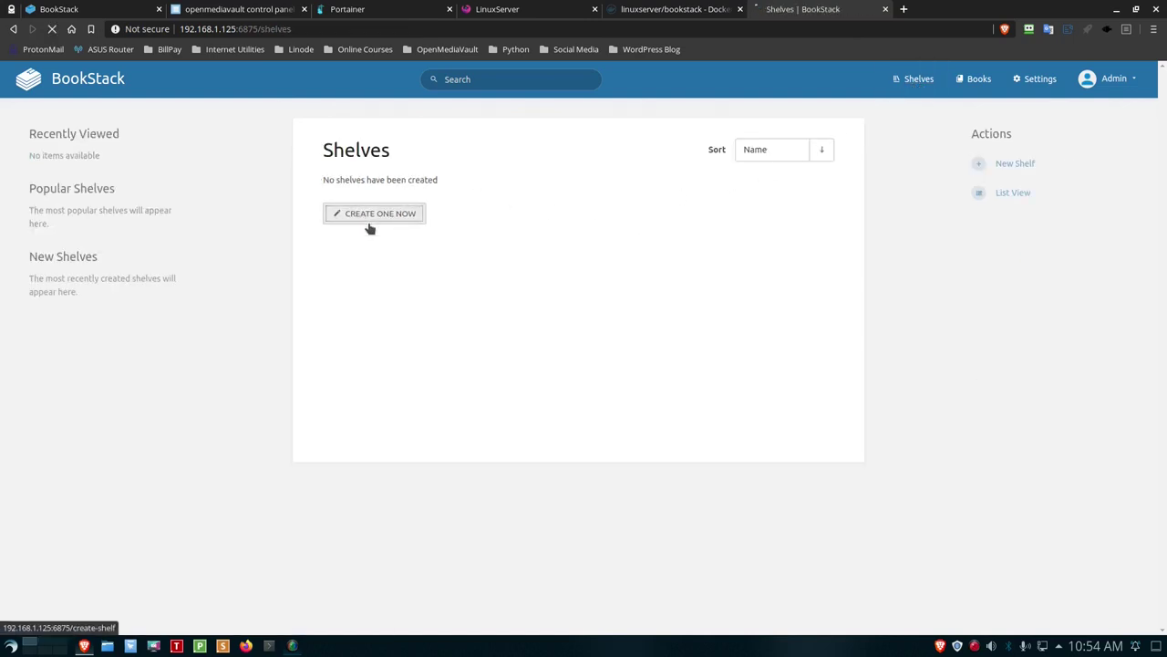
left_click(413, 229)
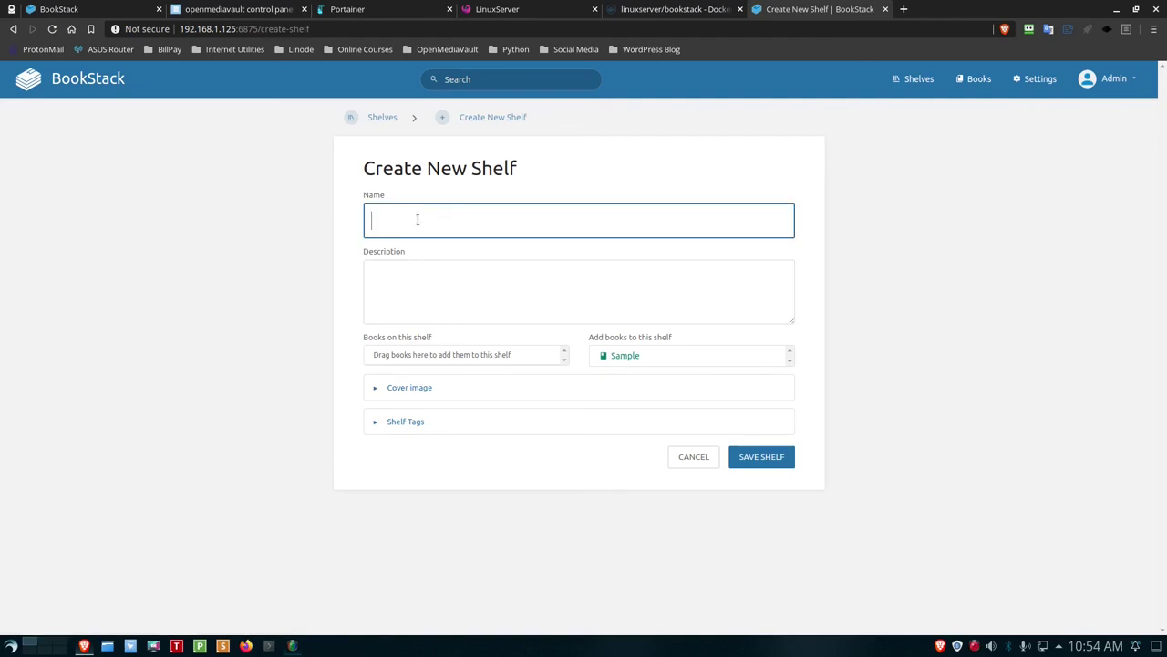
type("New Shelf")
left_click_drag(635, 358, 516, 367)
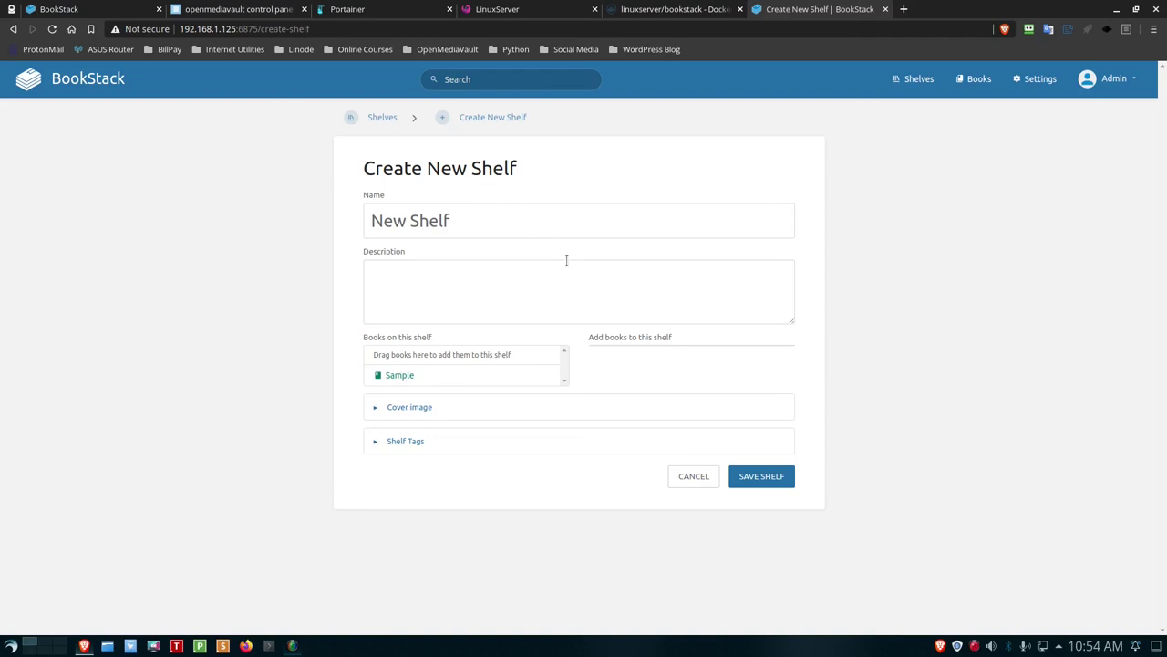
left_click(82, 82)
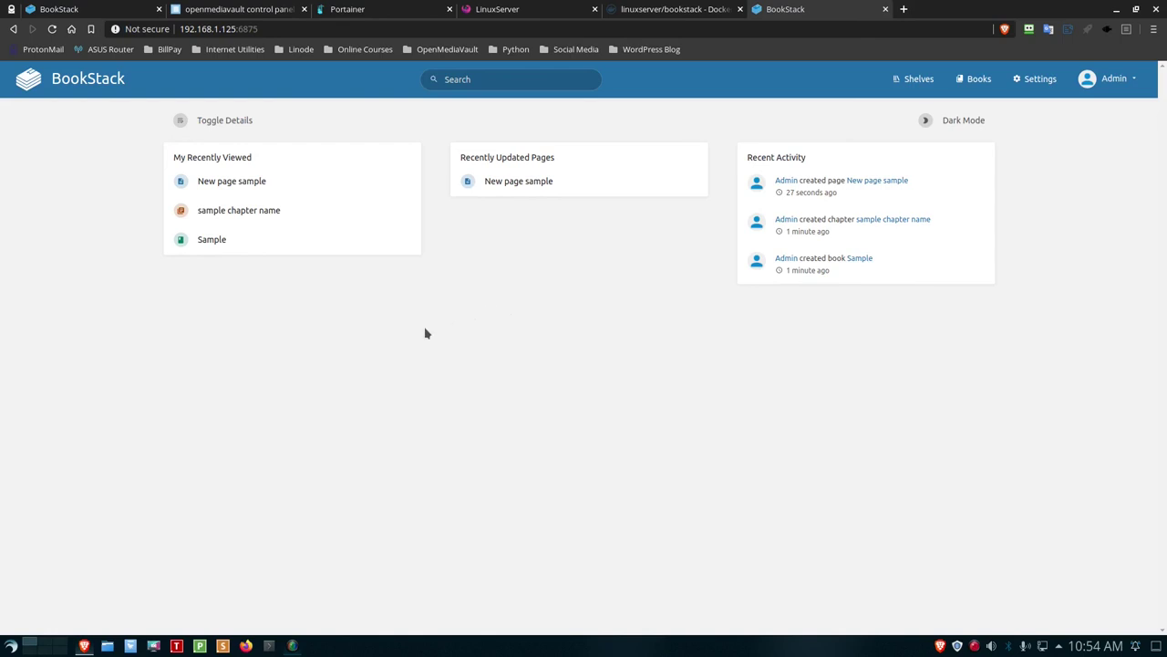
Switch to the bookstackapp.com project homepage tab
left_click(91, 10)
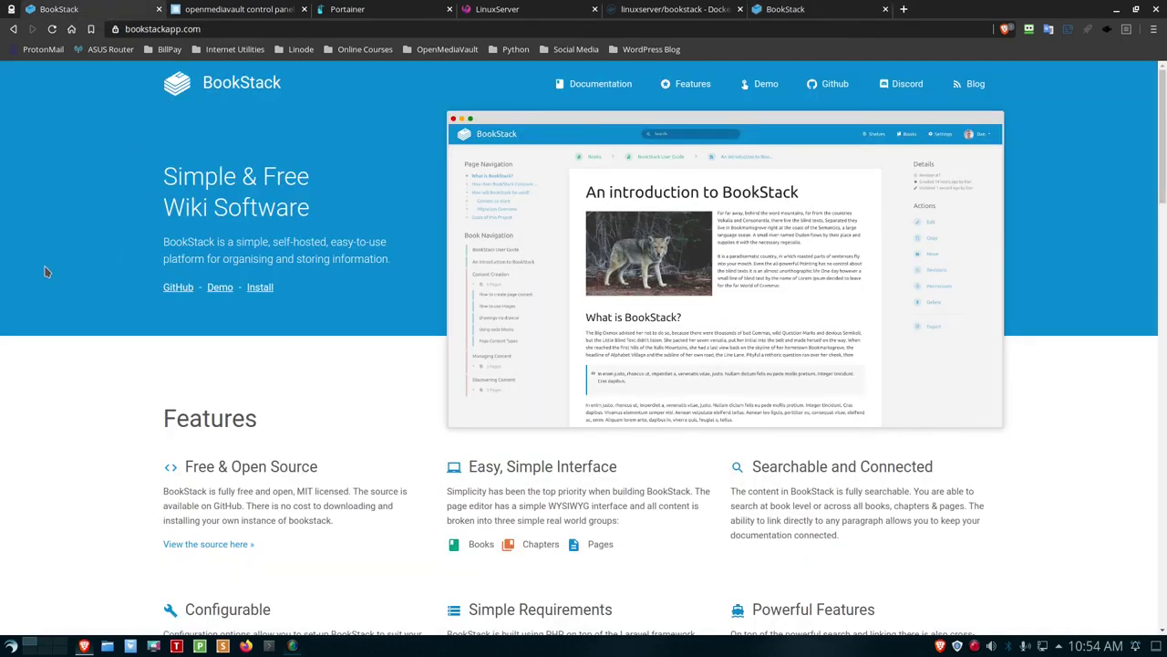